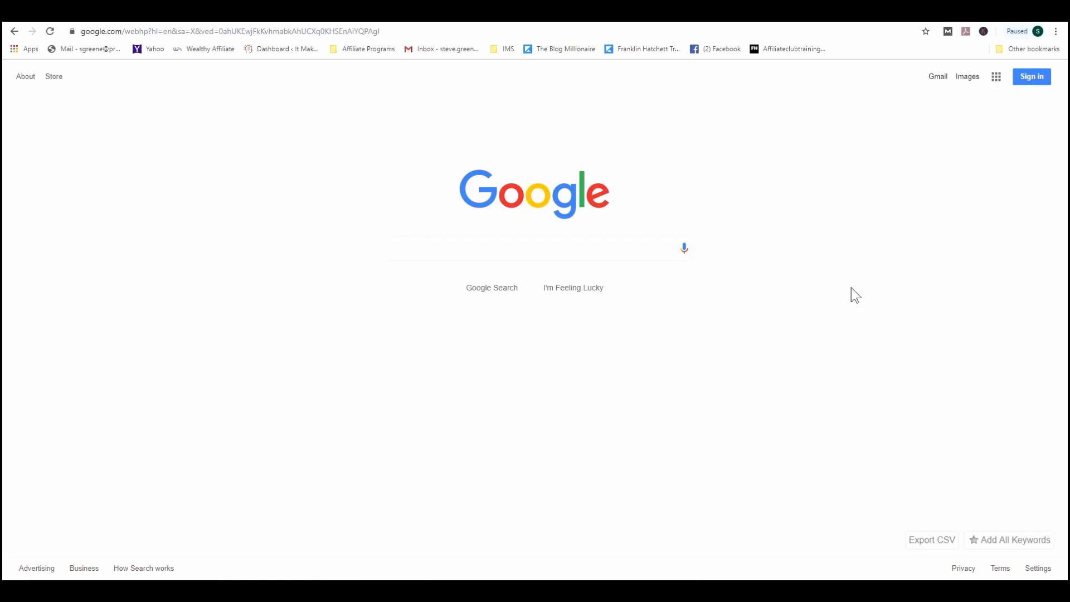
Step: Search Google for 'best headphones for swimming' to see its 200/mo volume and related keywords
left_click(567, 249)
type("best")
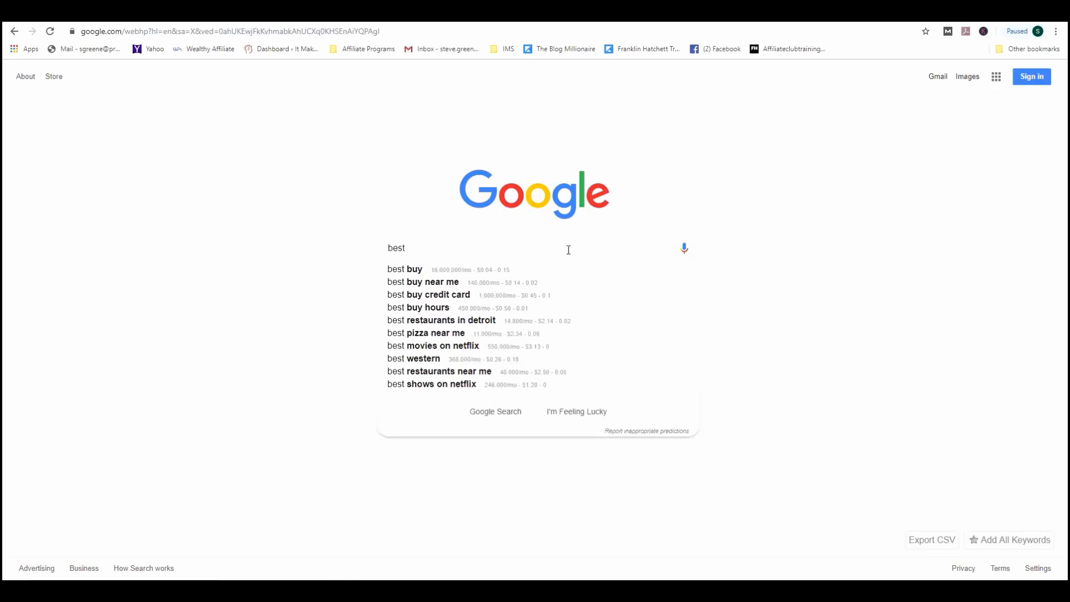
type(" headphones ")
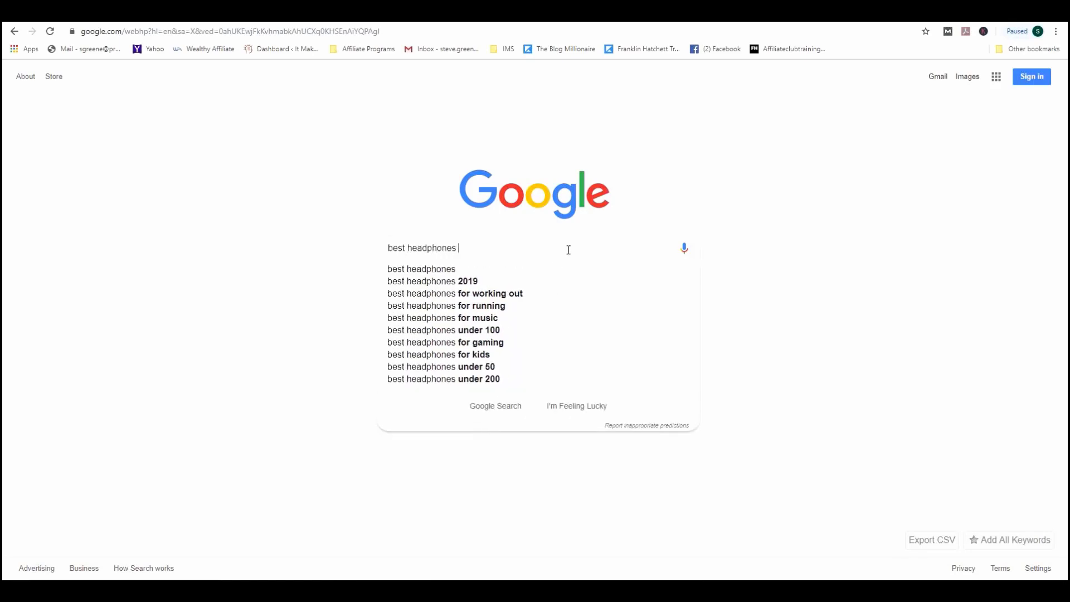
type("for swimming")
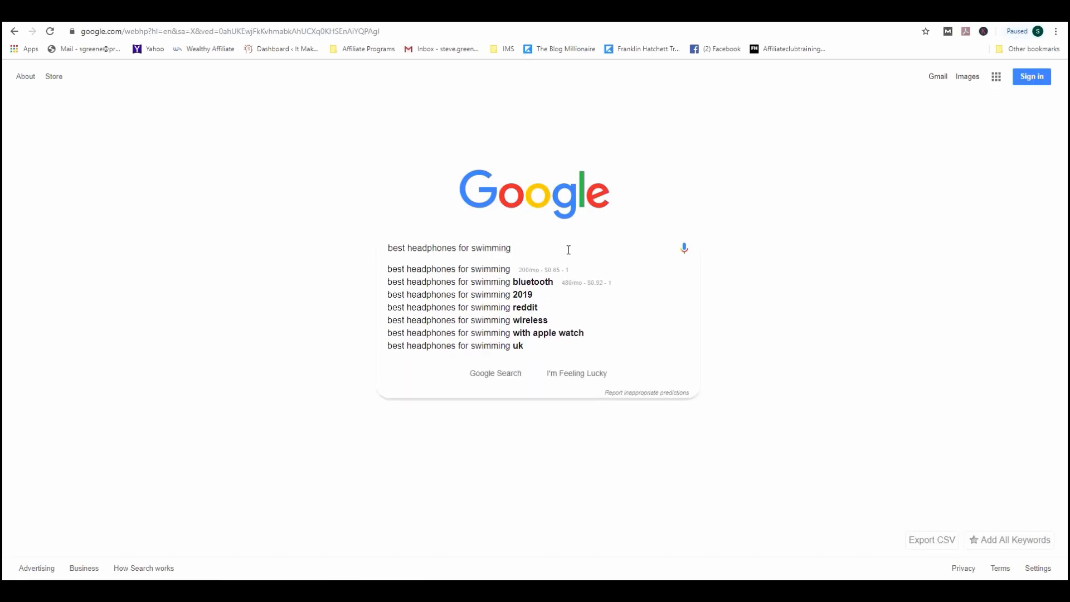
key("Return")
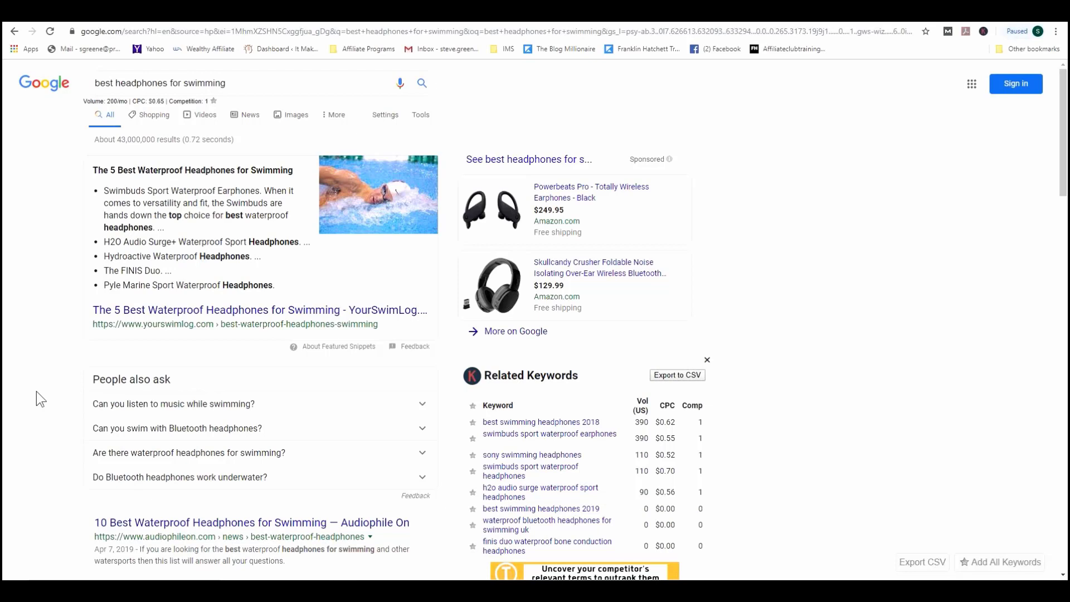
scroll(35, 333, "down", 5)
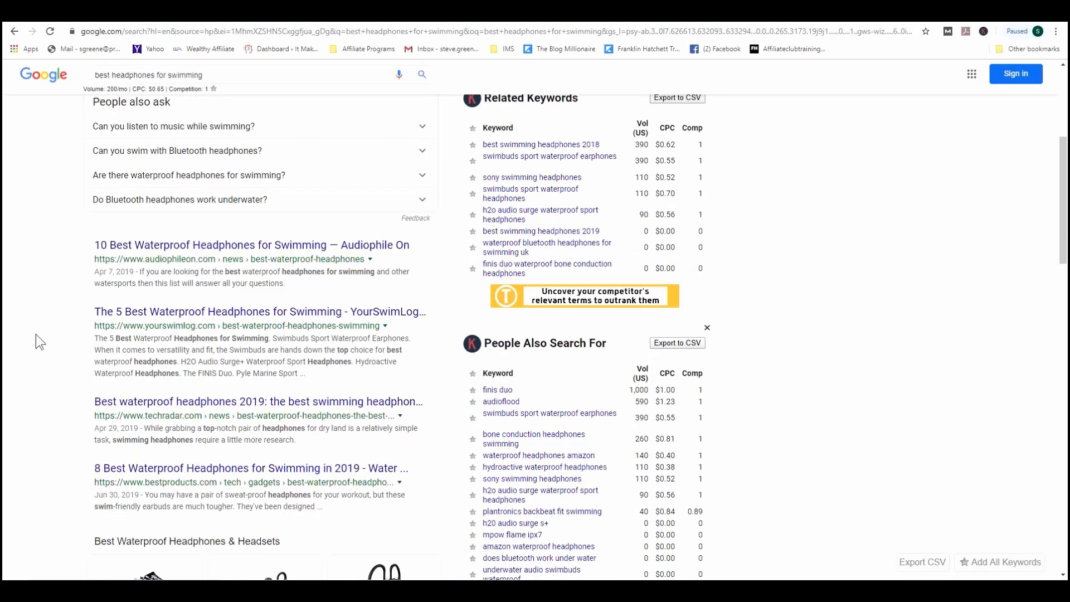
scroll(36, 333, "down", 9)
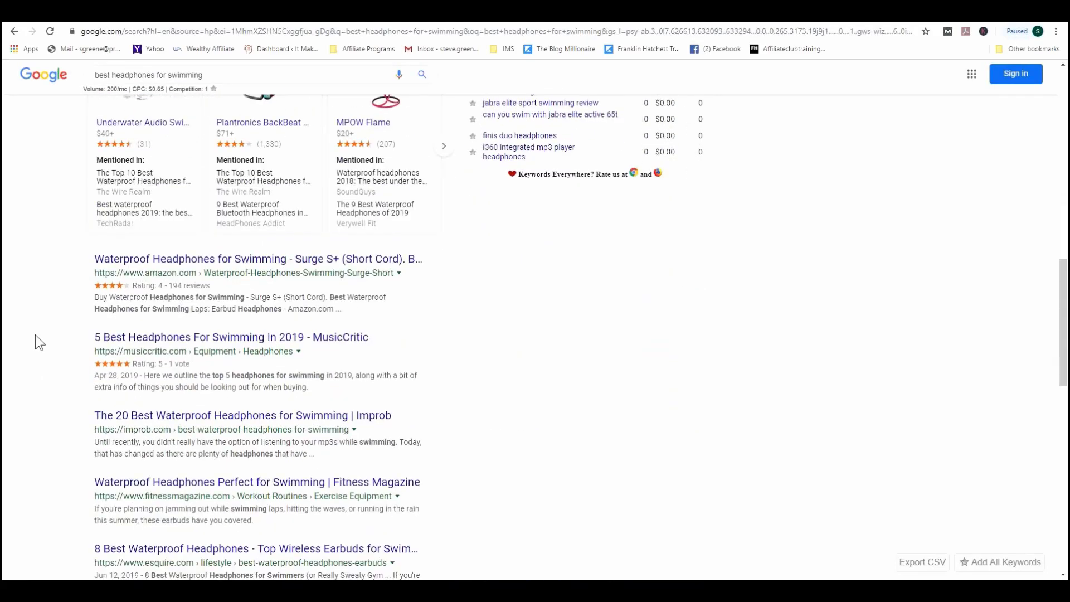
scroll(35, 336, "up", 12)
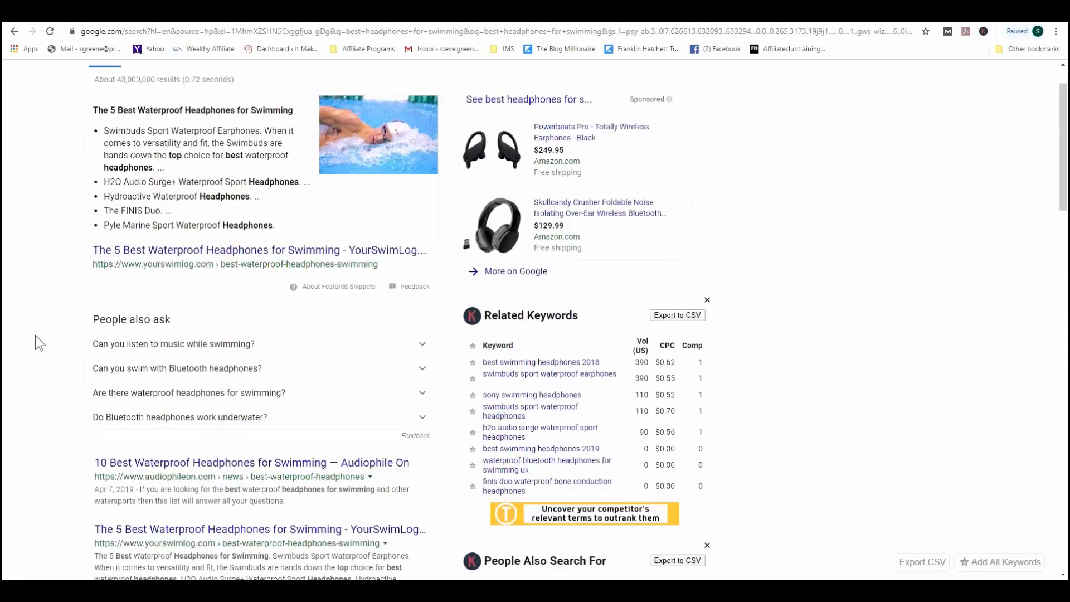
scroll(35, 343, "up", 1)
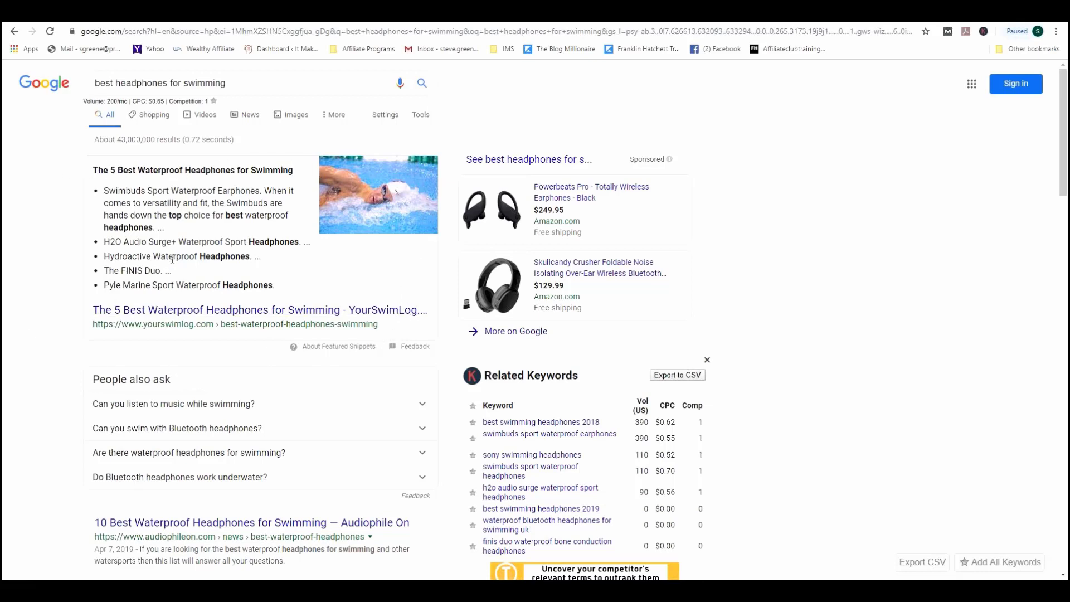
scroll(188, 226, "down", 3)
scroll(165, 227, "up", 3)
Step: Replace the Google query with 'clickfunnels' and run the search
left_click_drag(241, 85, 92, 100)
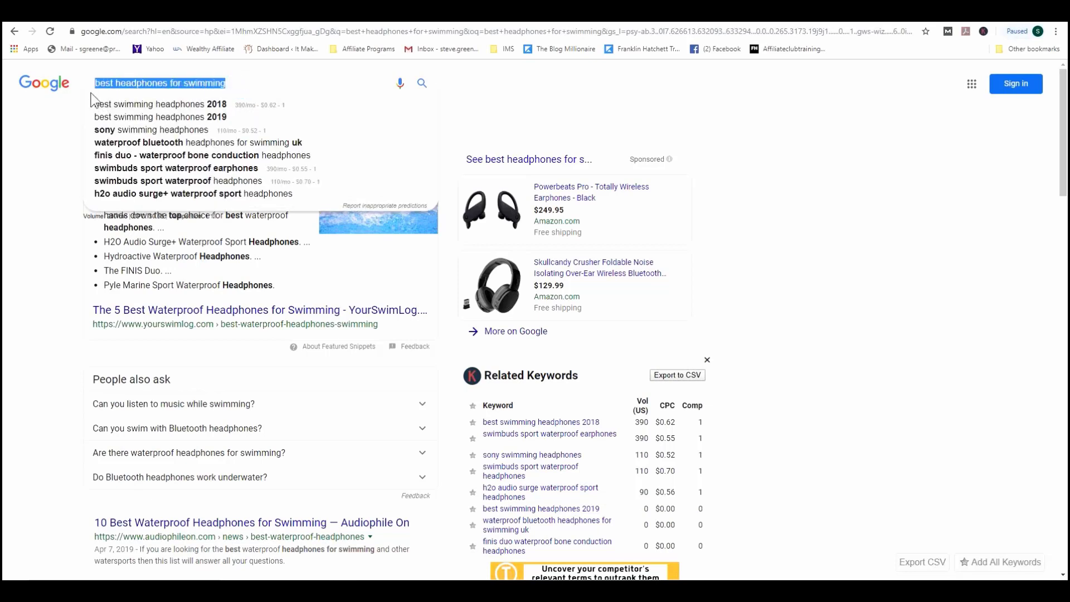
type("clickfunnels")
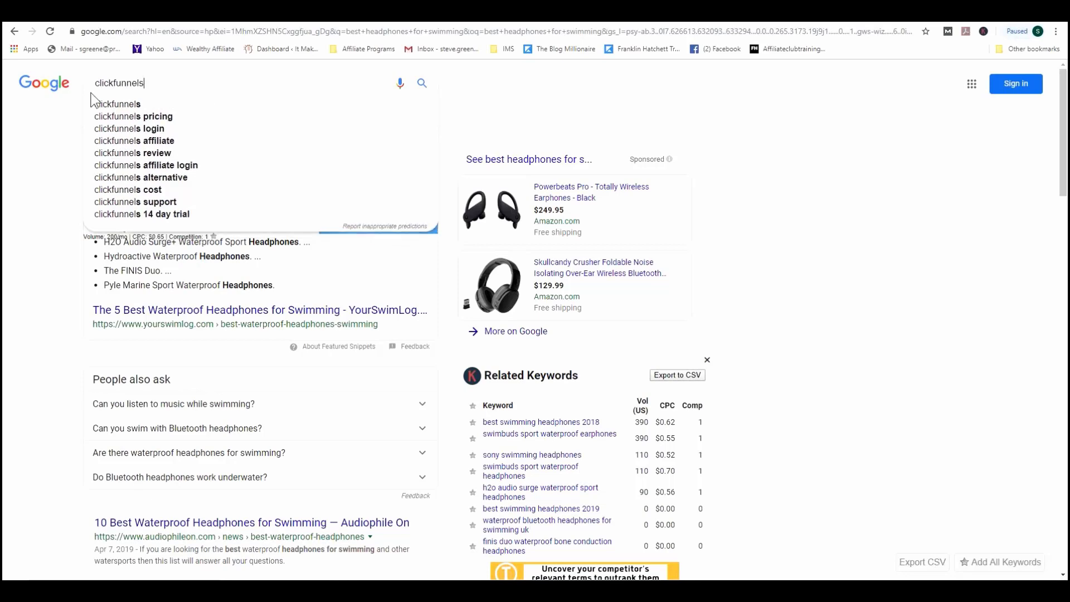
key("Return")
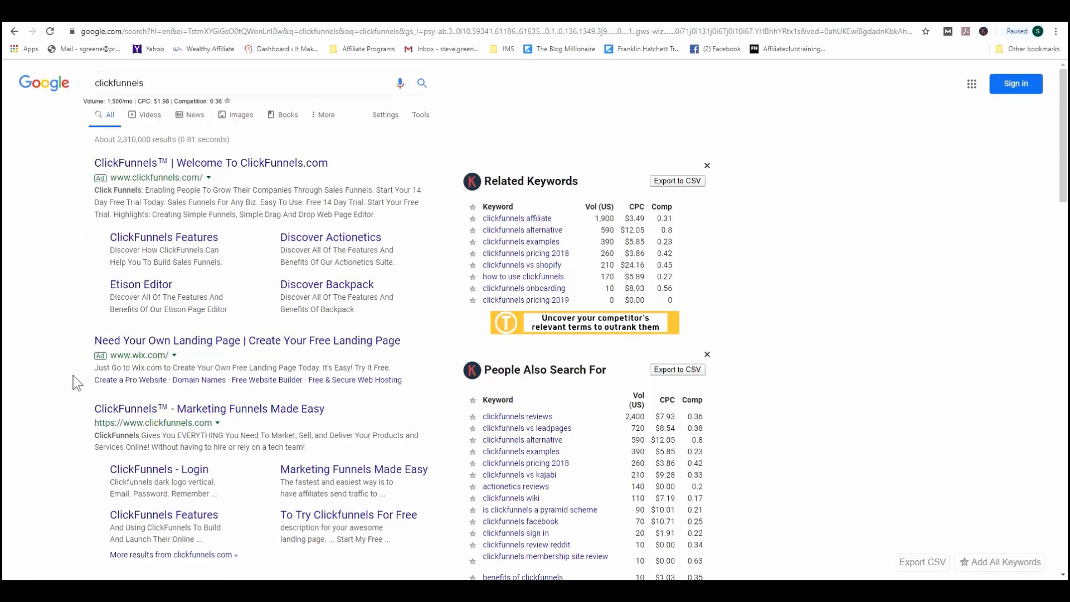
Step: Scroll through the clickfunnels results and keyword tables, then back up
scroll(42, 363, "down", 2)
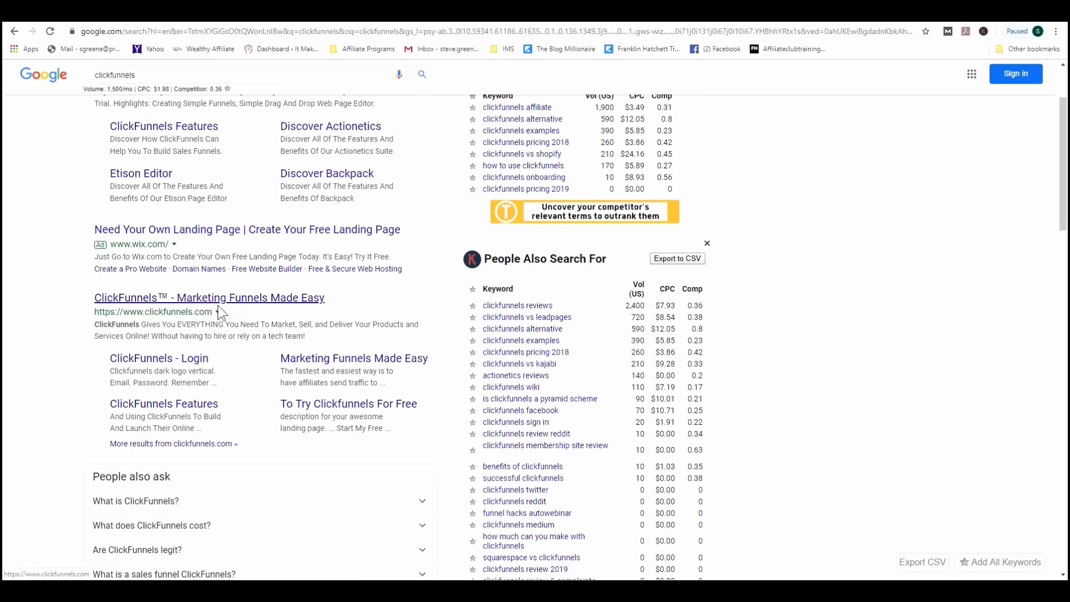
scroll(25, 341, "down", 2)
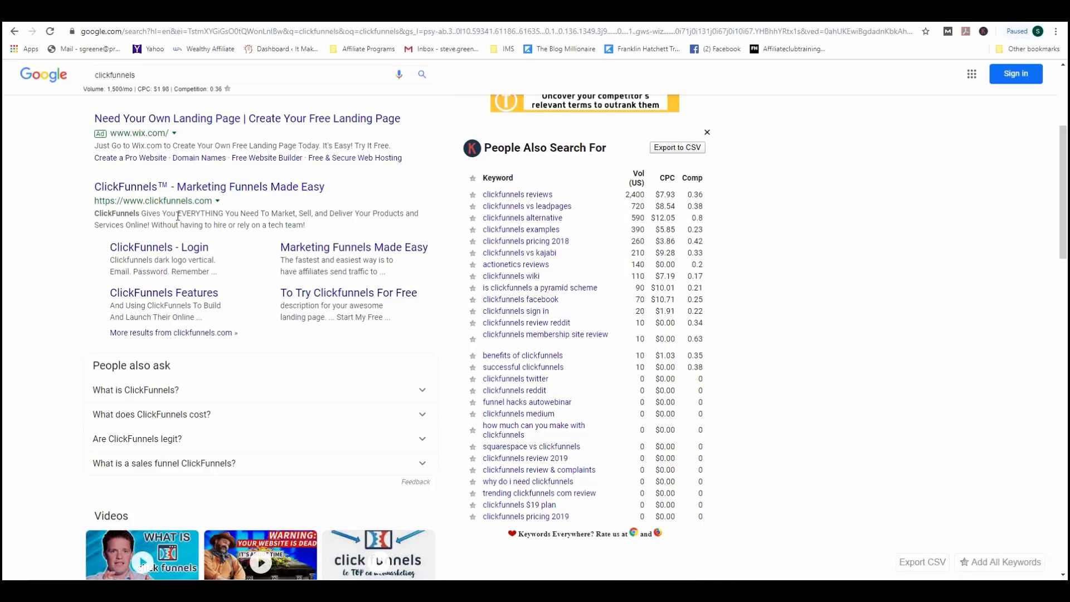
scroll(34, 367, "down", 3)
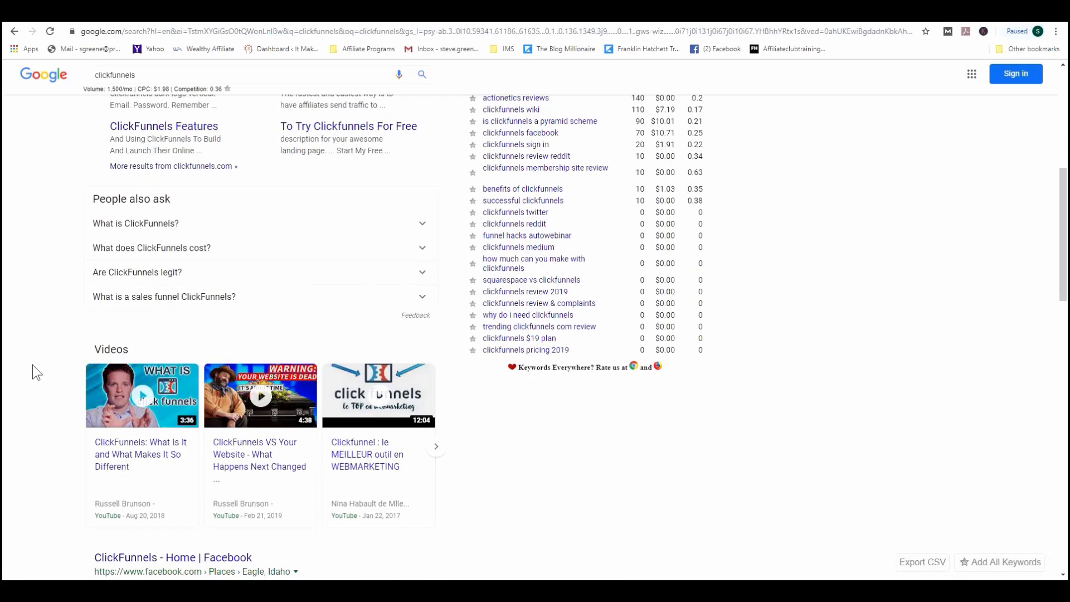
scroll(32, 363, "down", 6)
scroll(21, 346, "down", 2)
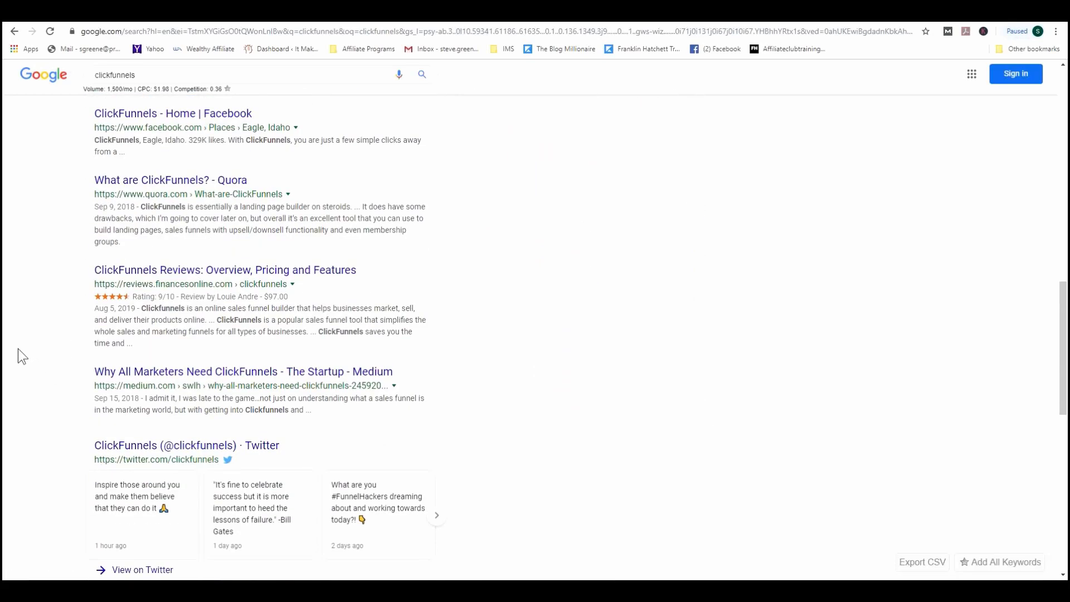
scroll(17, 349, "down", 8)
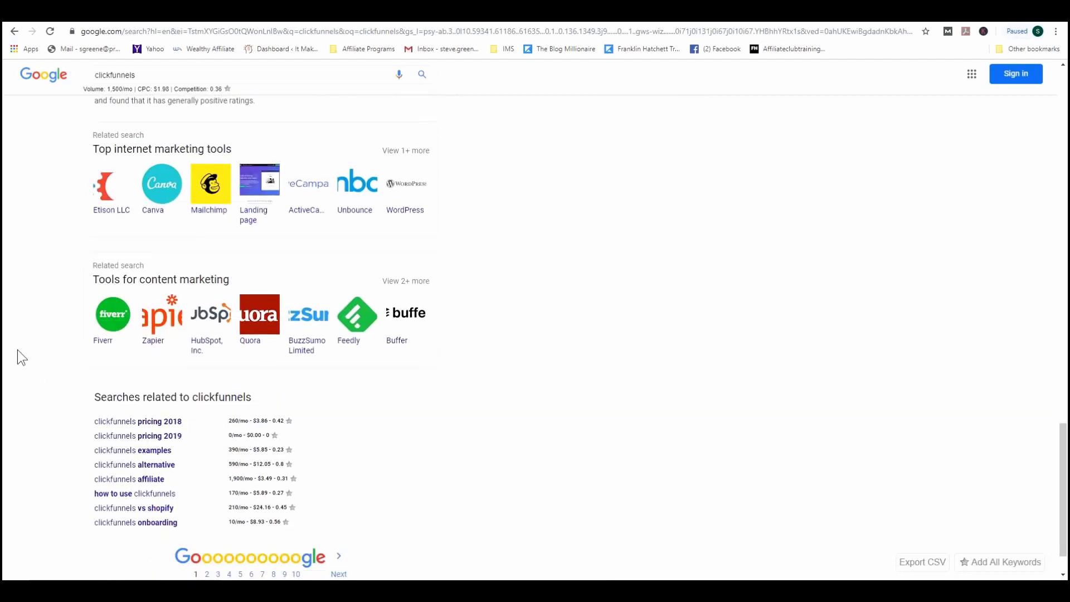
scroll(18, 350, "down", 1)
scroll(18, 350, "up", 8)
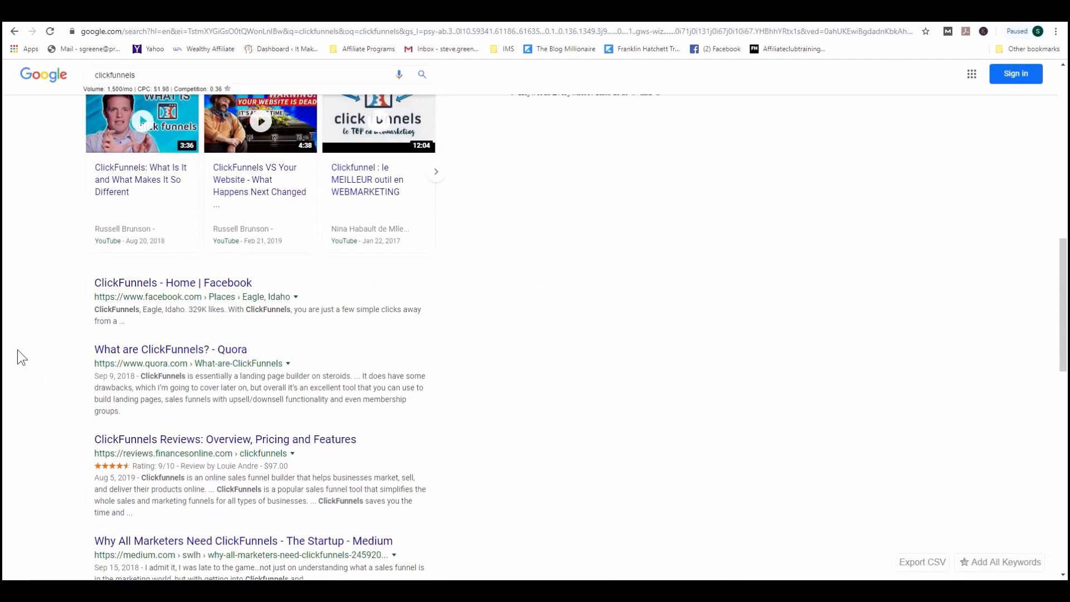
scroll(18, 350, "down", 5)
scroll(17, 349, "down", 5)
scroll(16, 350, "down", 4)
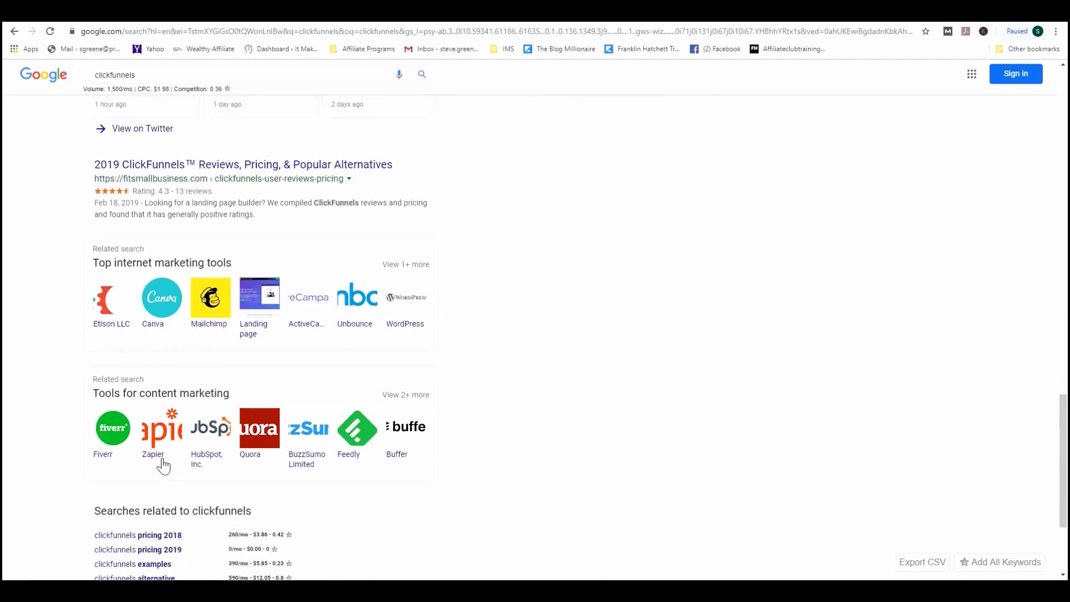
scroll(595, 261, "up", 5)
scroll(596, 262, "up", 20)
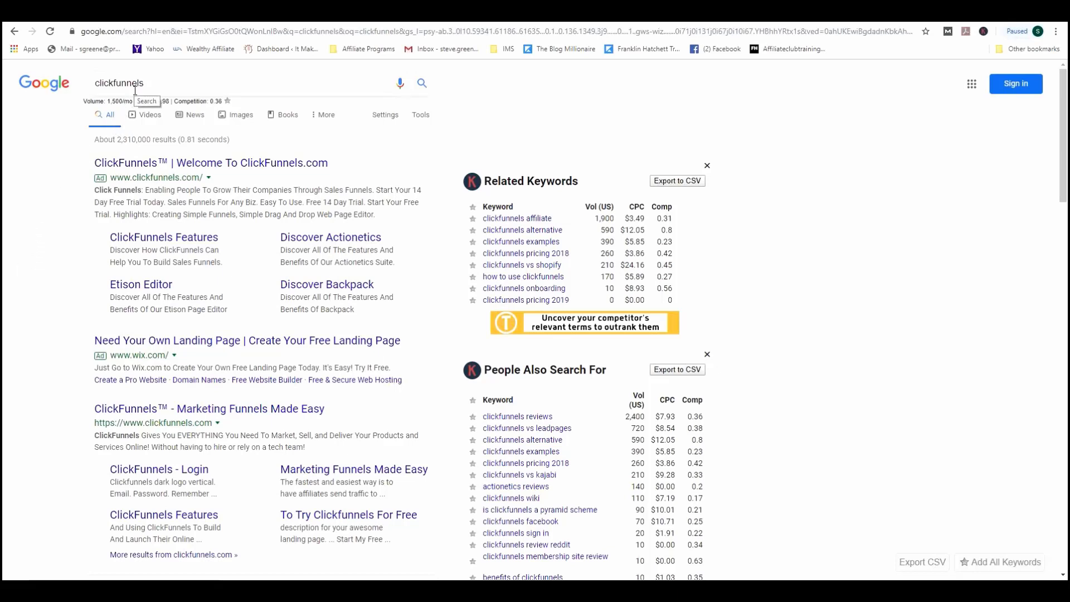
left_click_drag(160, 84, 88, 88)
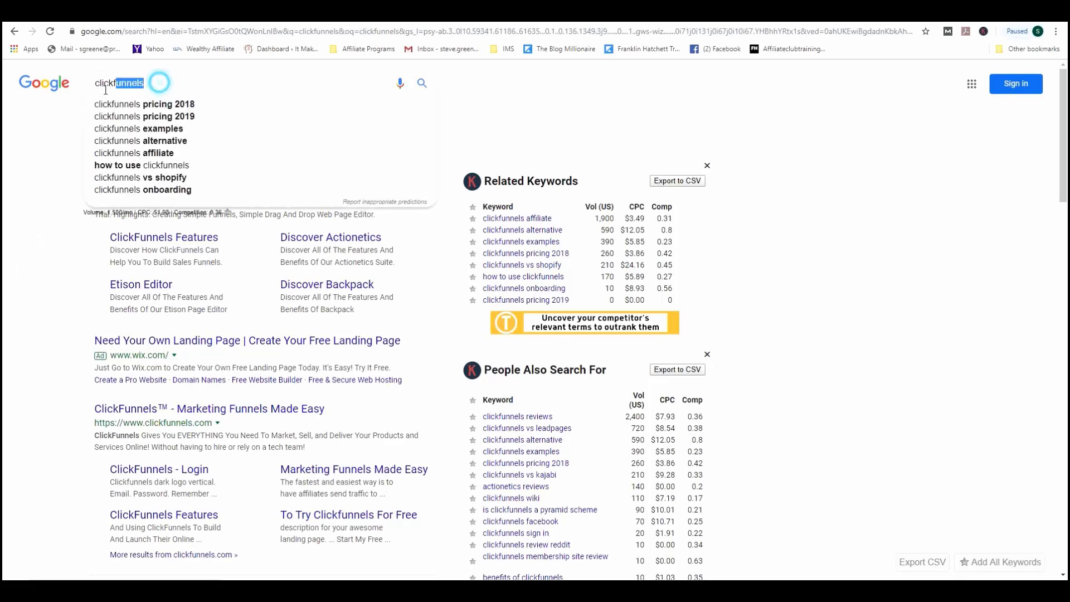
type("head")
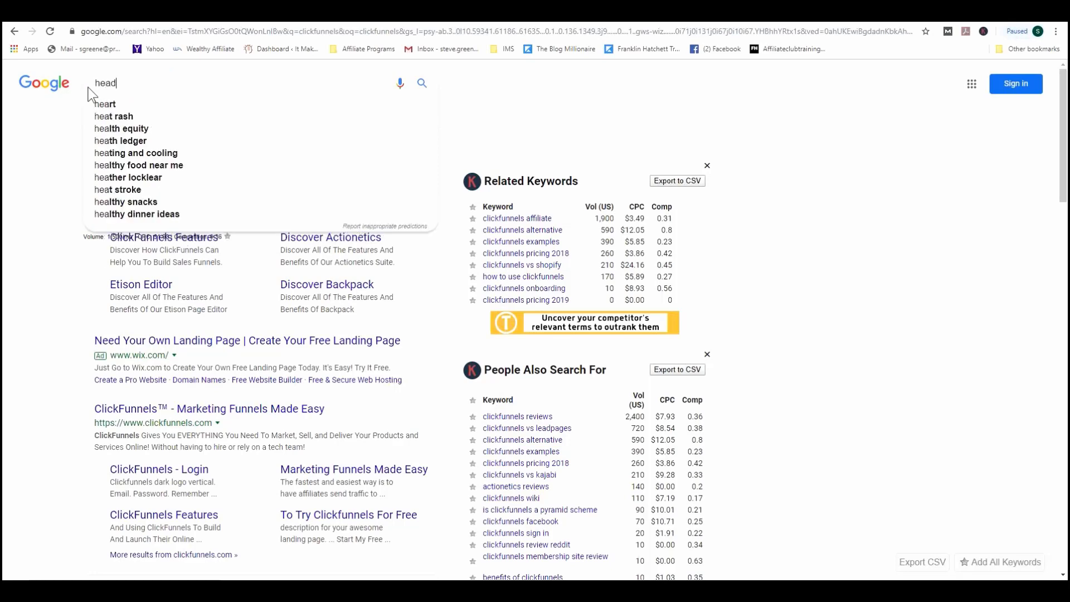
type("phones")
key("Return")
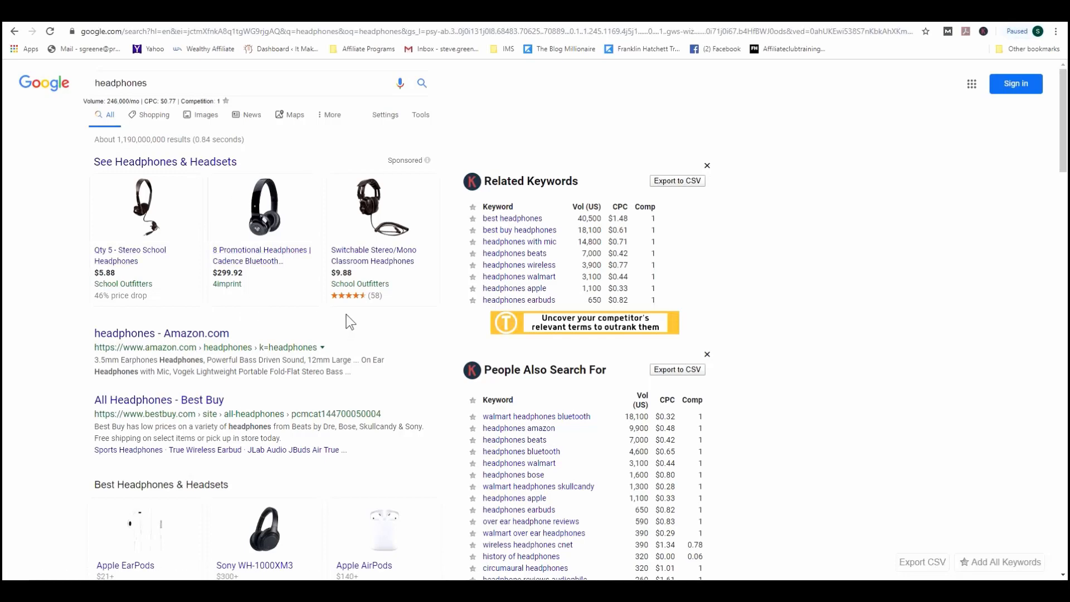
scroll(350, 322, "down", 20)
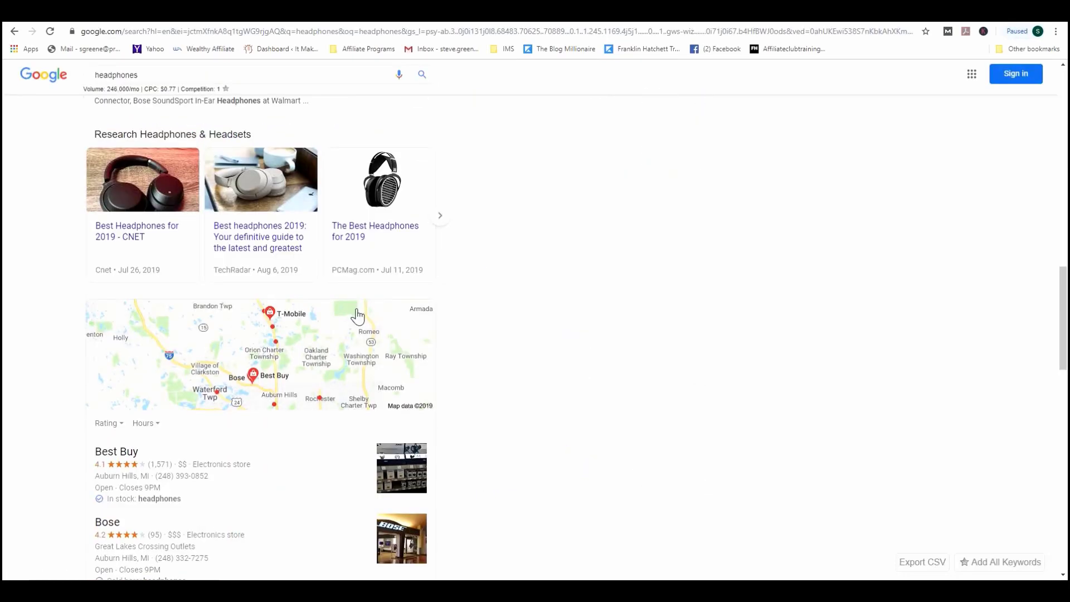
scroll(366, 318, "down", 5)
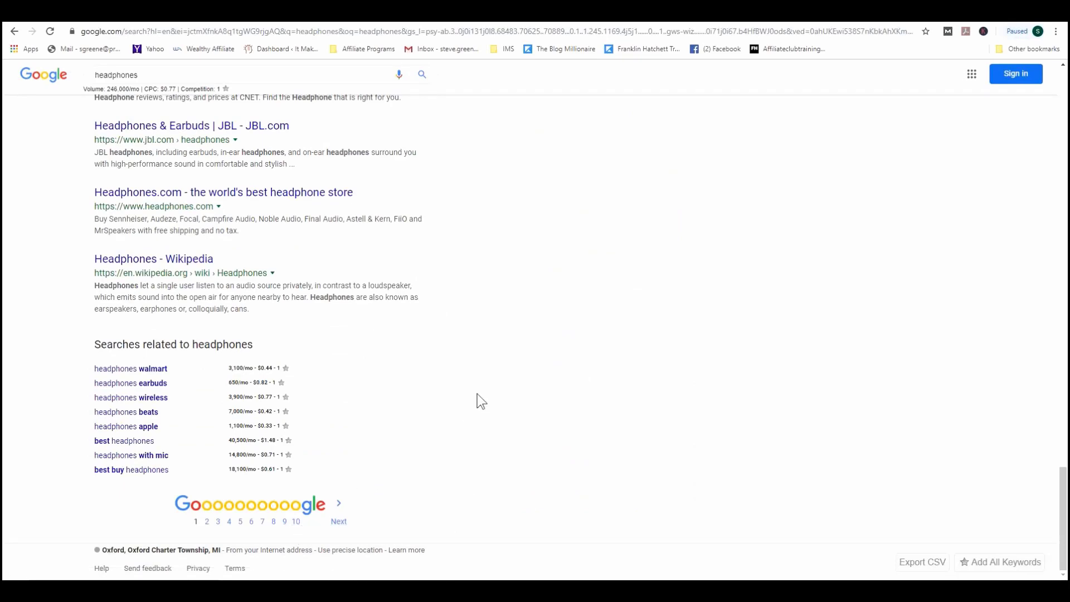
scroll(485, 382, "up", 20)
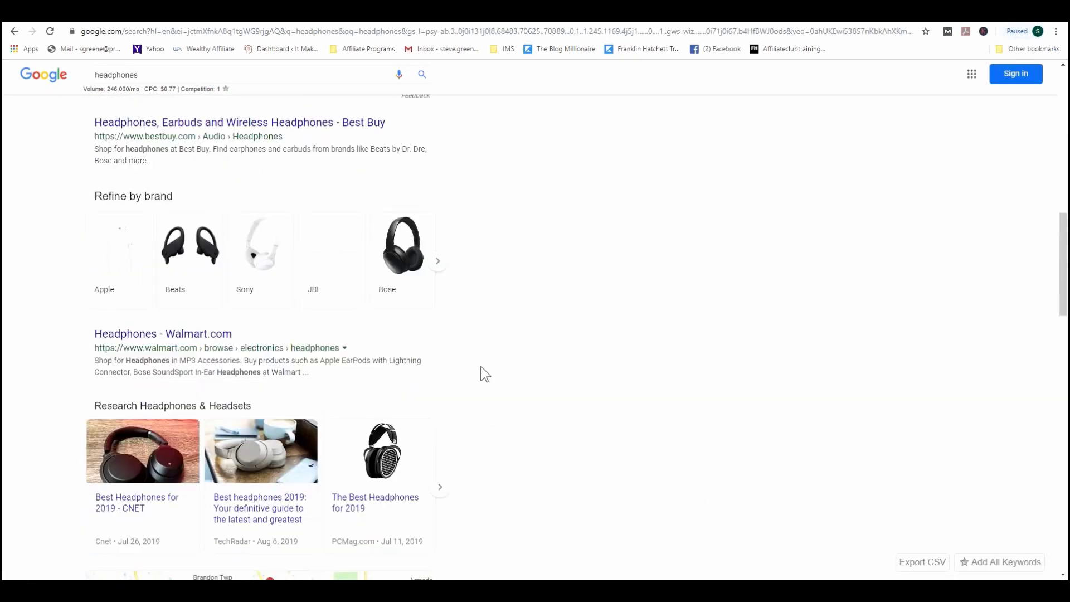
scroll(481, 367, "up", 8)
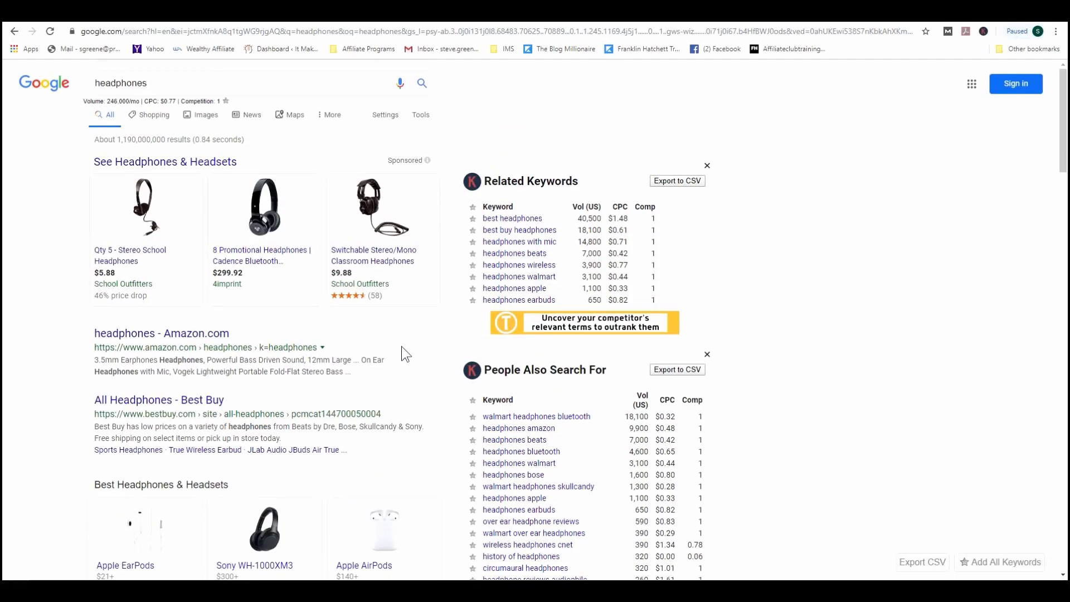
scroll(405, 354, "down", 3)
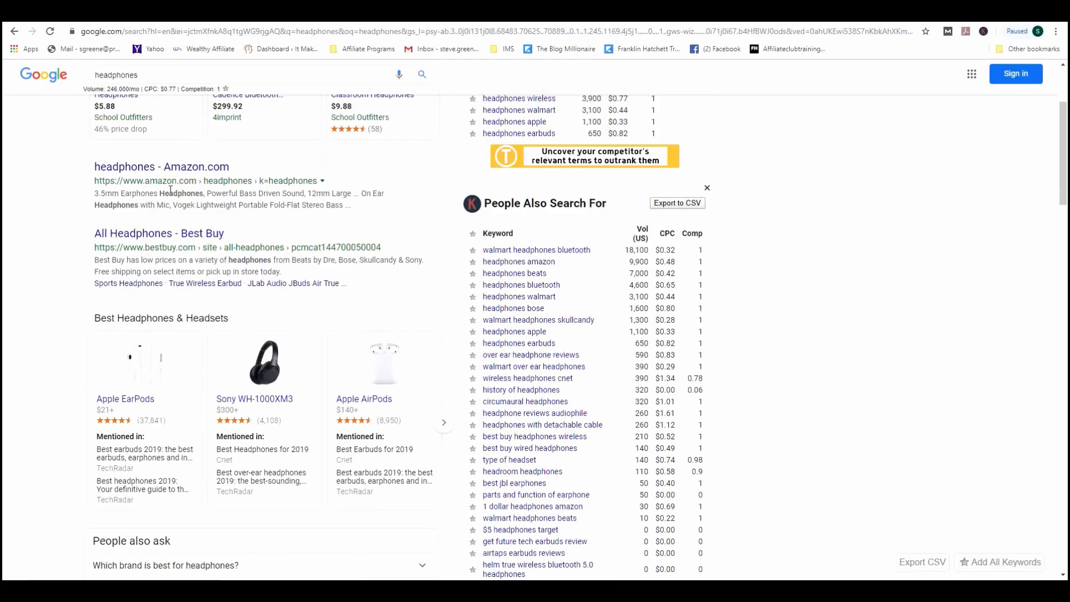
scroll(169, 252, "down", 7)
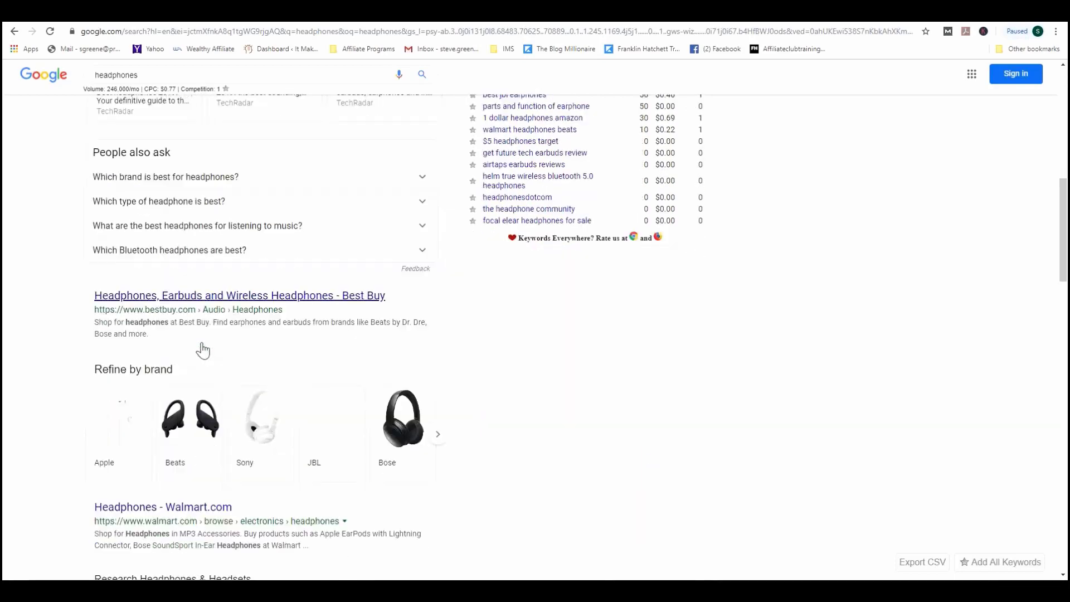
scroll(374, 308, "up", 10)
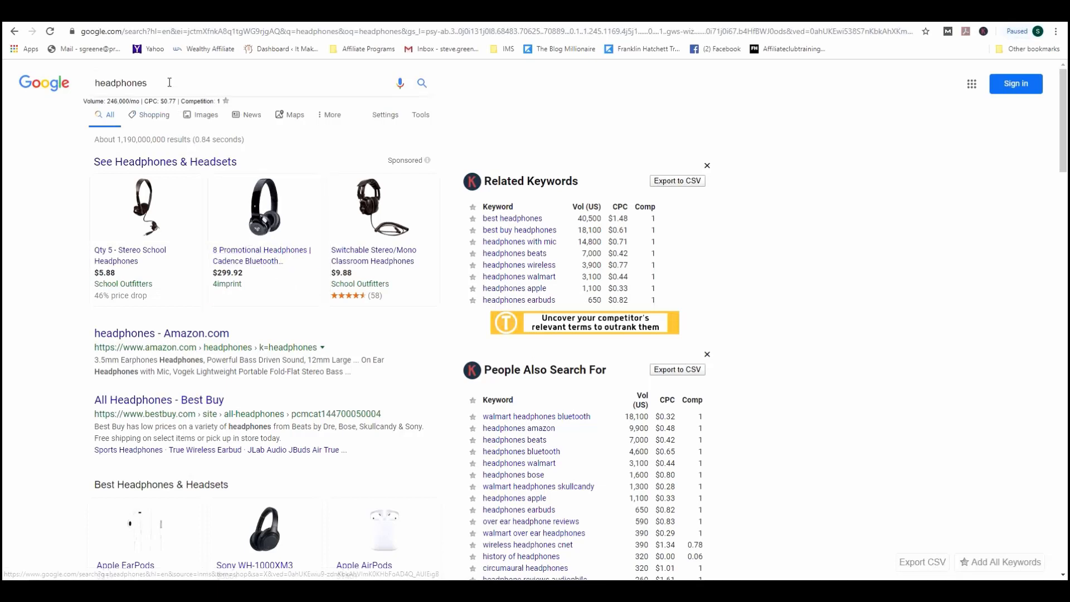
Step: Search Google for 'best headphones for running' and review its 14,800/mo results
left_click_drag(169, 83, 79, 83)
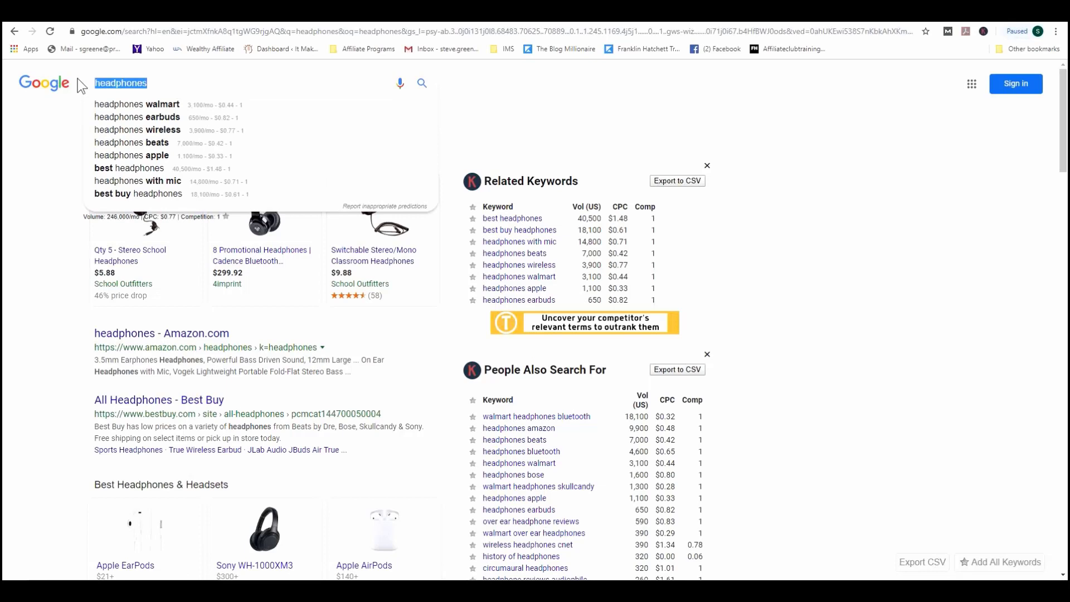
type("best")
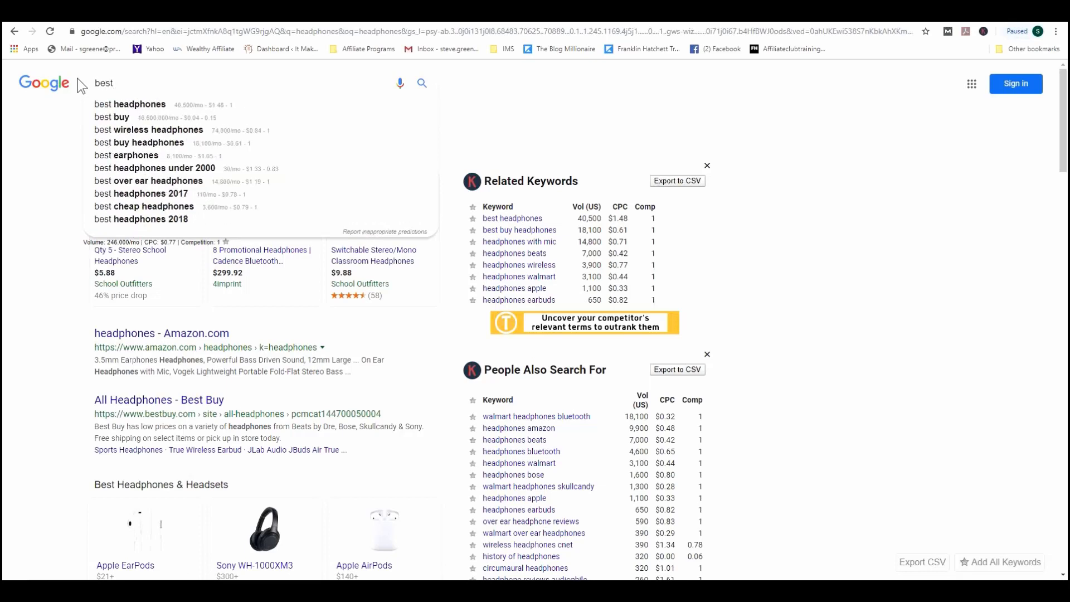
type(" headphones fo")
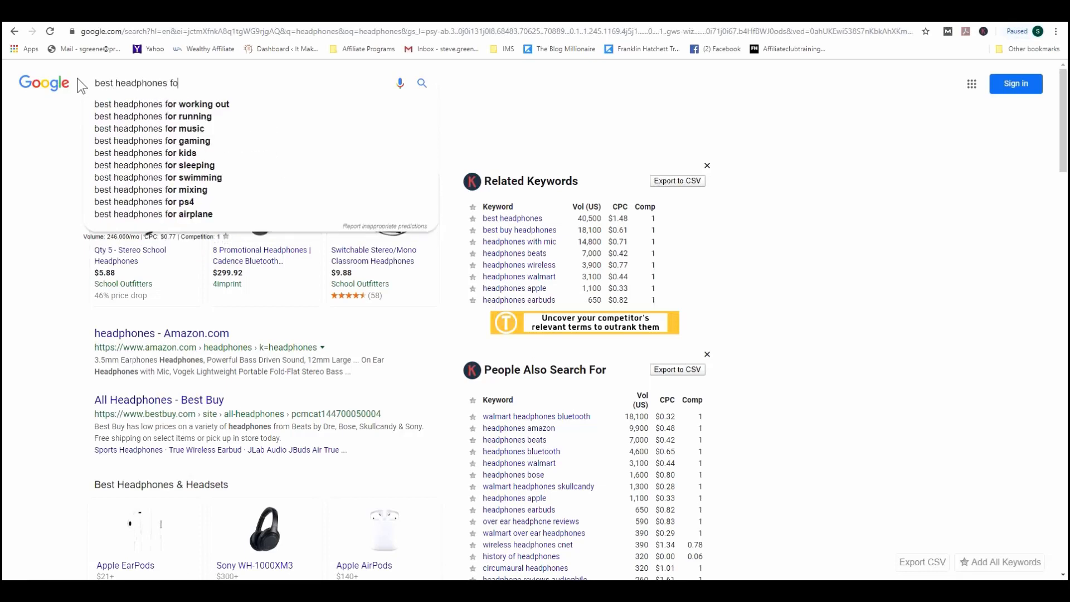
type("r runnin")
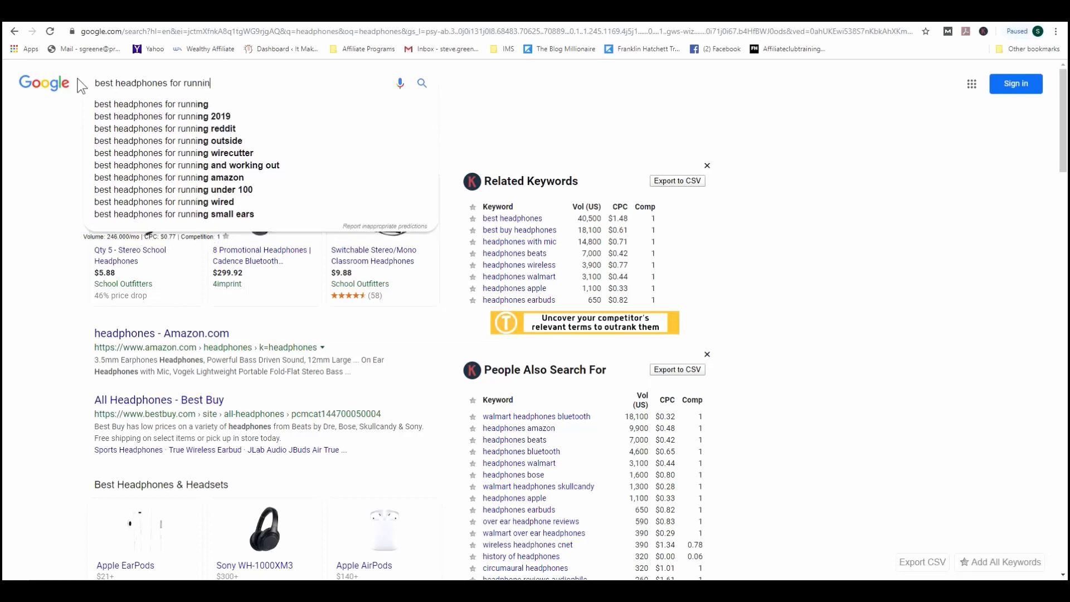
type("g")
key("Return")
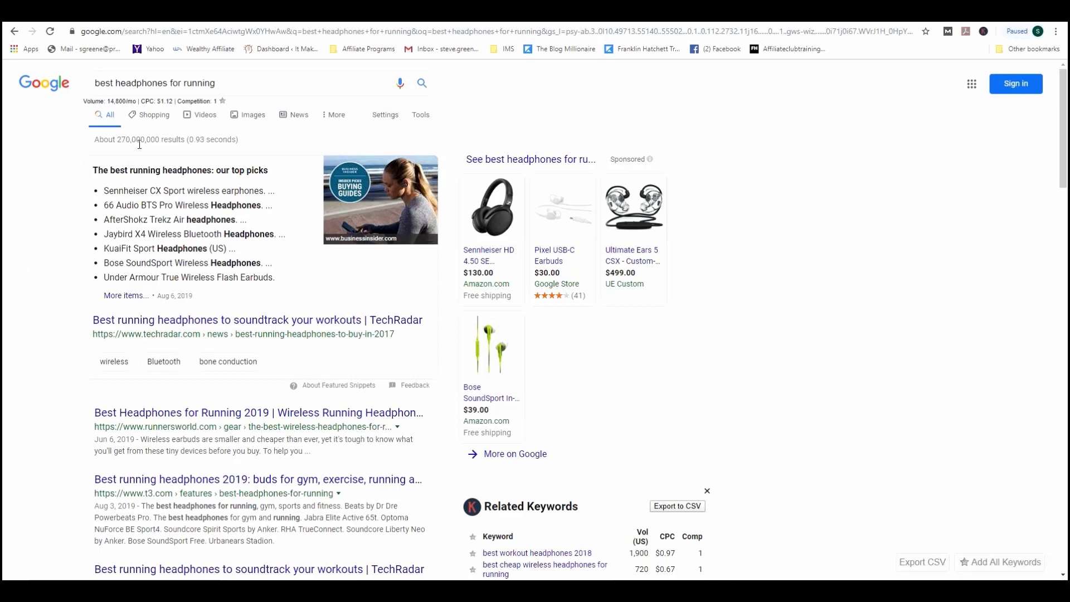
scroll(5, 351, "down", 2)
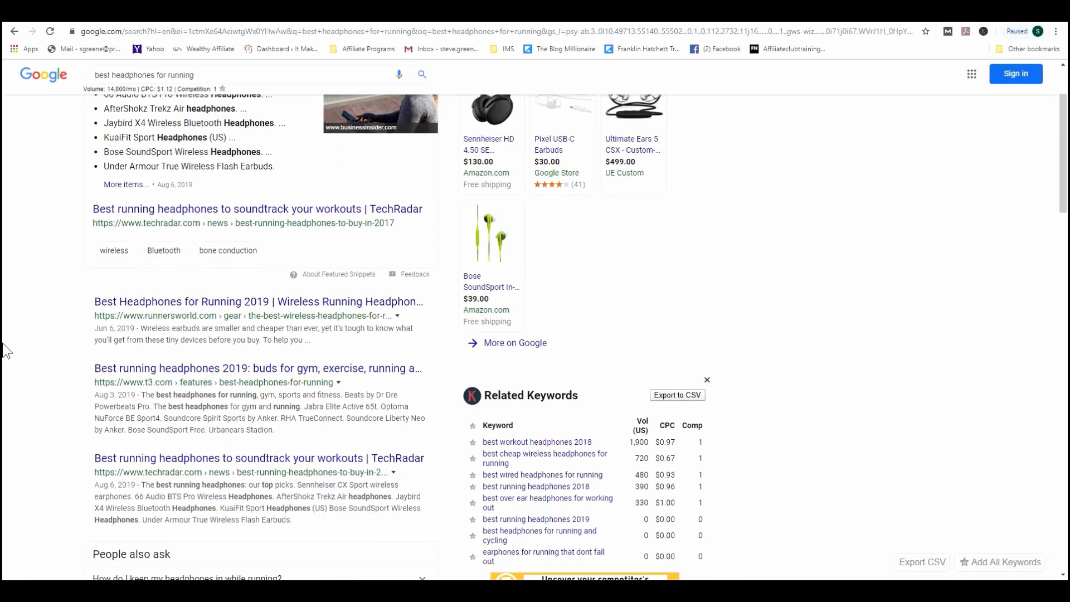
scroll(6, 356, "up", 2)
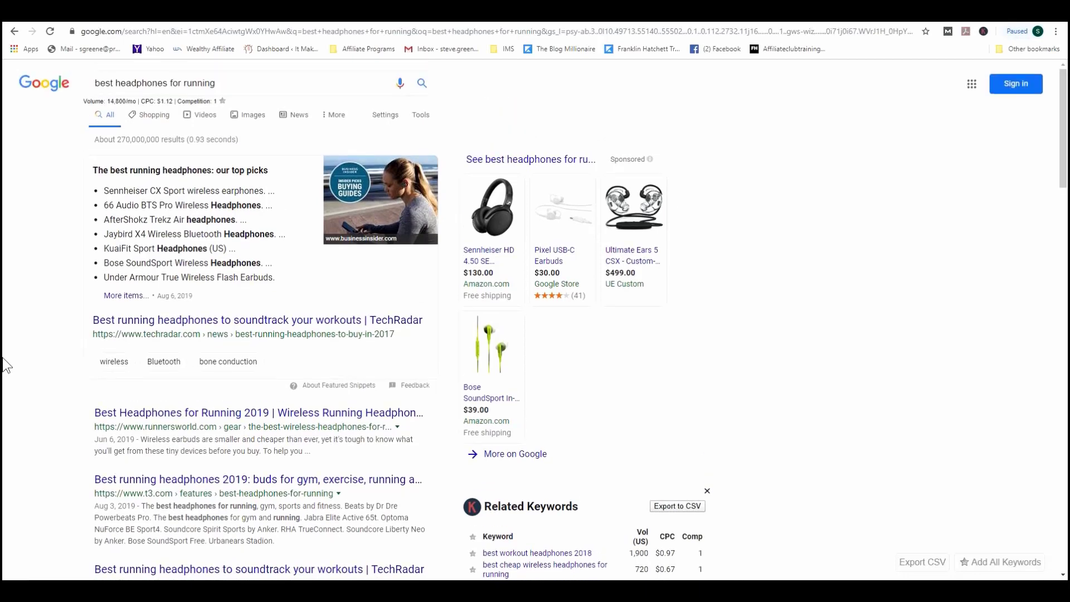
scroll(6, 366, "down", 2)
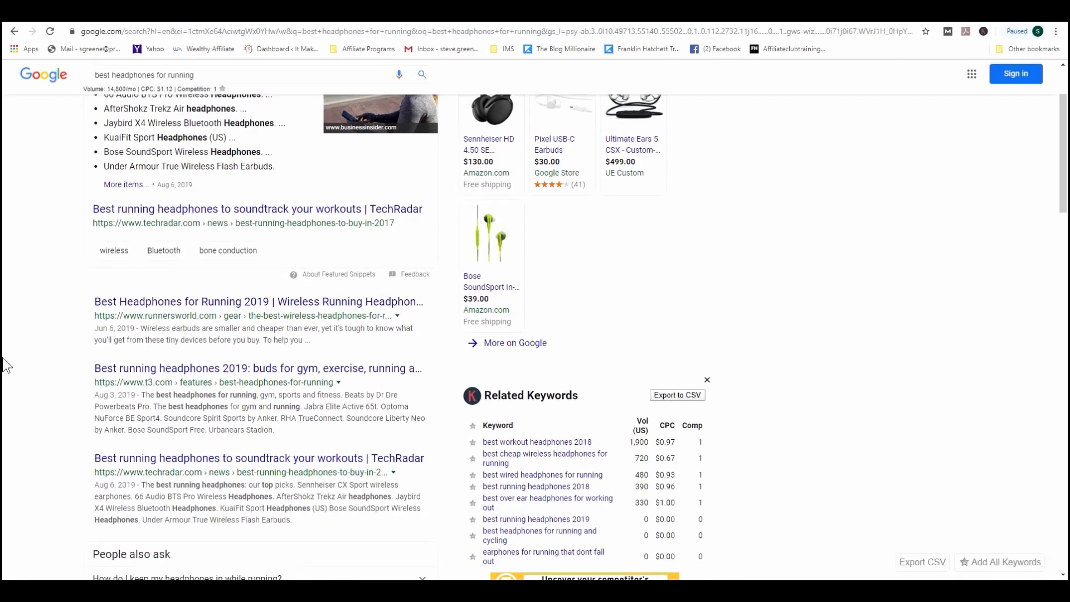
scroll(7, 366, "up", 2)
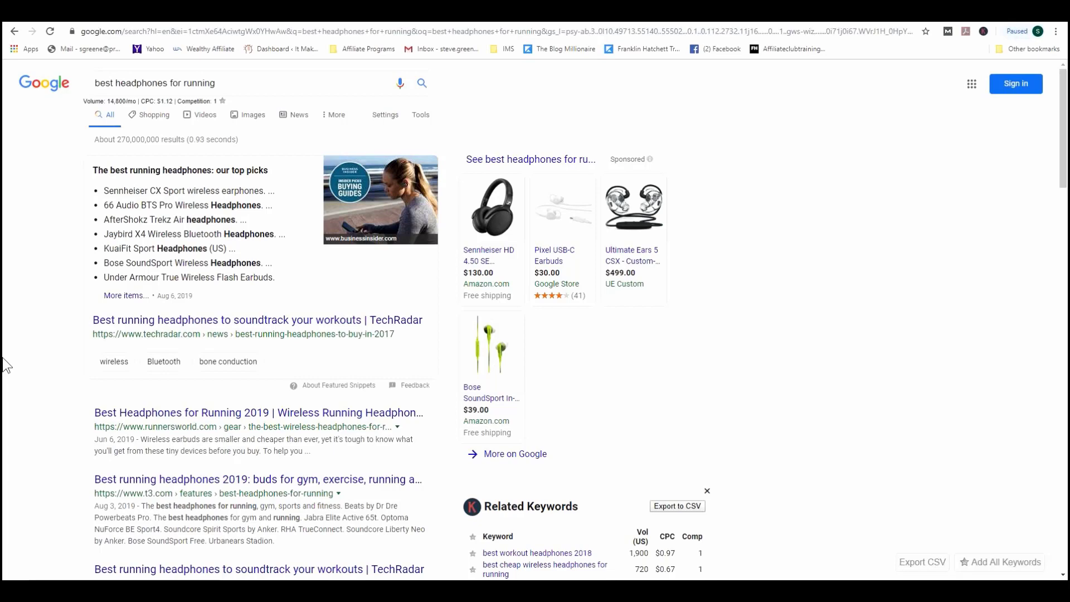
scroll(7, 366, "down", 3)
scroll(7, 367, "down", 3)
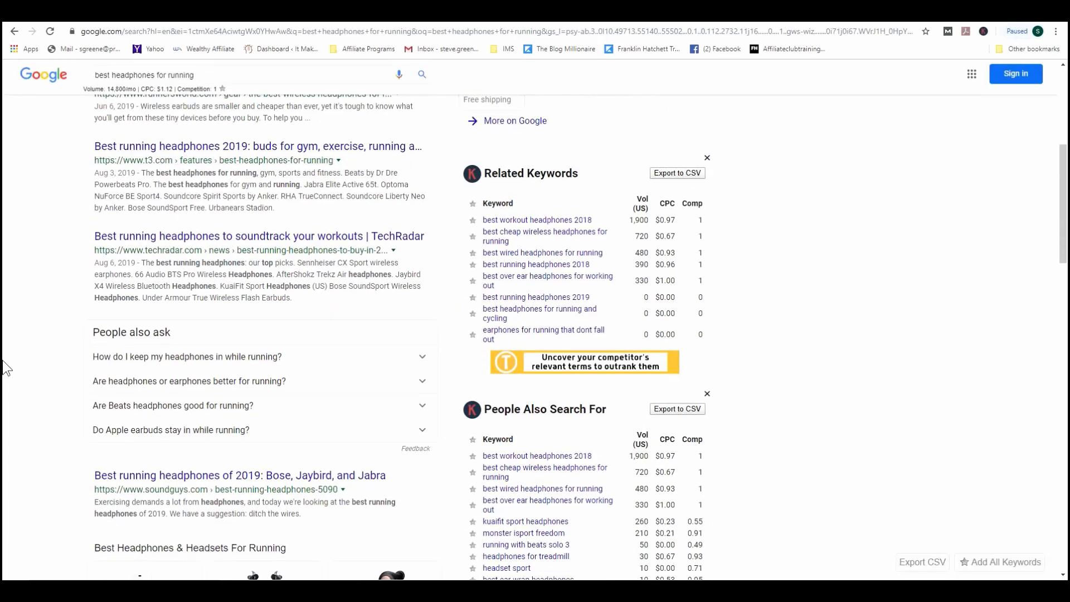
scroll(7, 368, "up", 6)
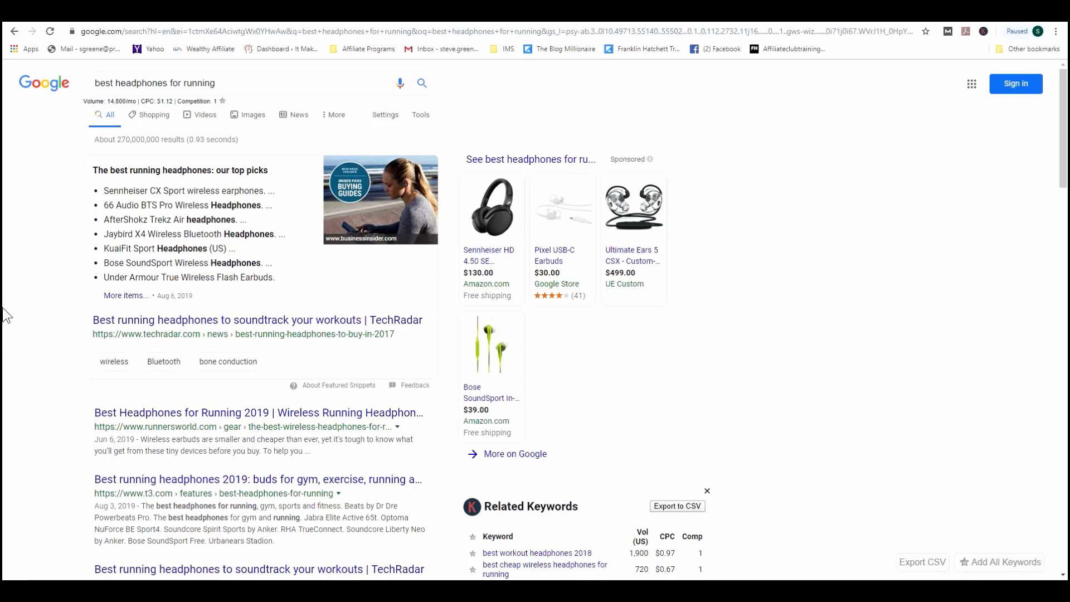
Step: Add the missing closing quote after 'Secrets' in the WordPress post title
left_click(192, 23)
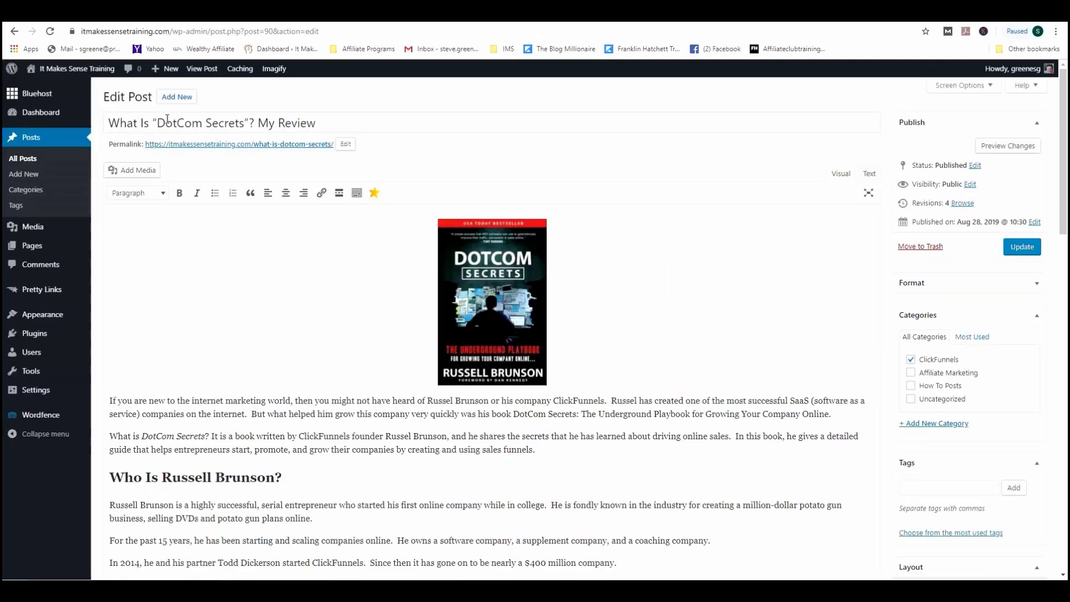
left_click(248, 122)
type("\"")
left_click(167, 23)
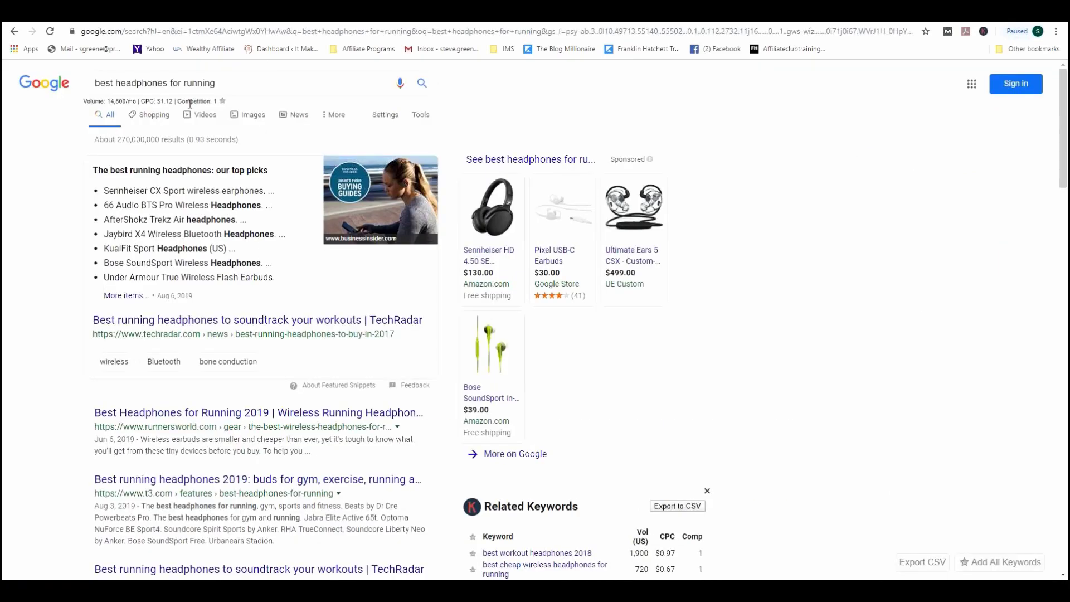
left_click_drag(219, 87, 65, 90)
Step: Replace the query with 'what is dotcom secrets' and run the search
type("what is b")
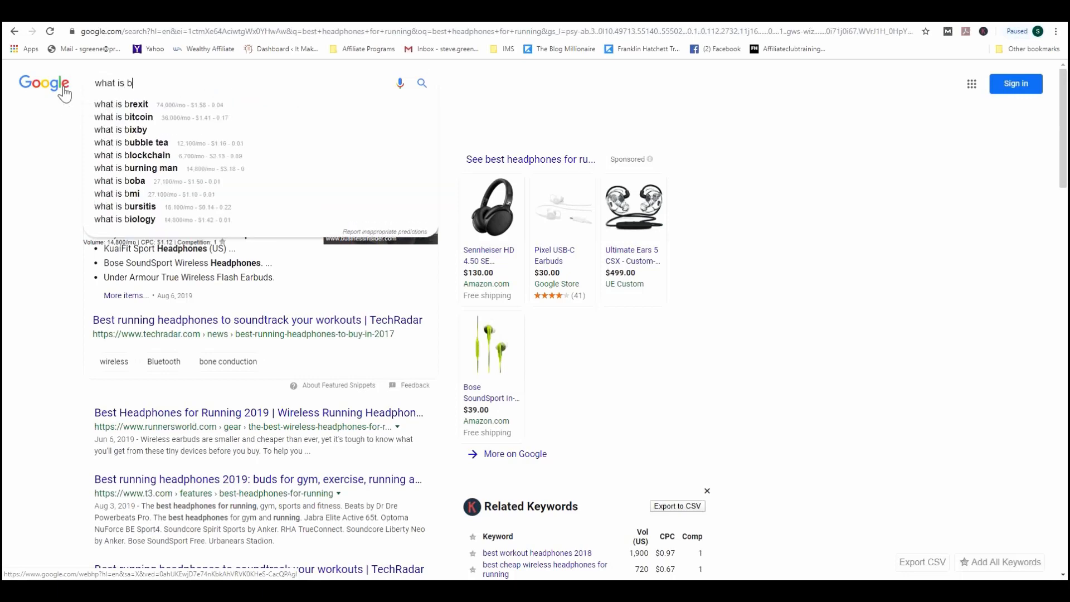
key("BackSpace")
type("do")
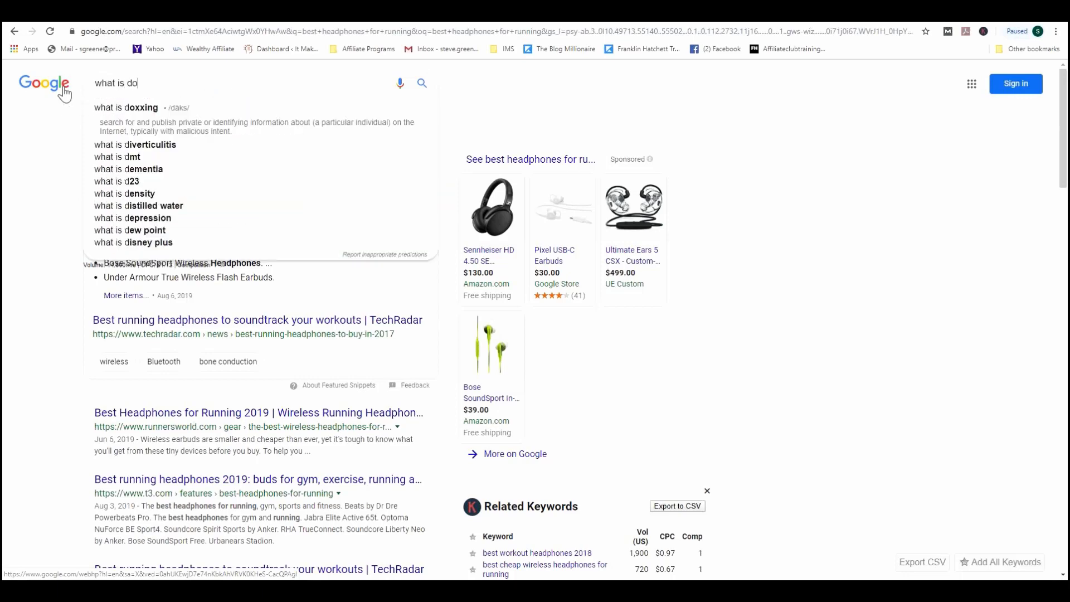
type("tcome sd")
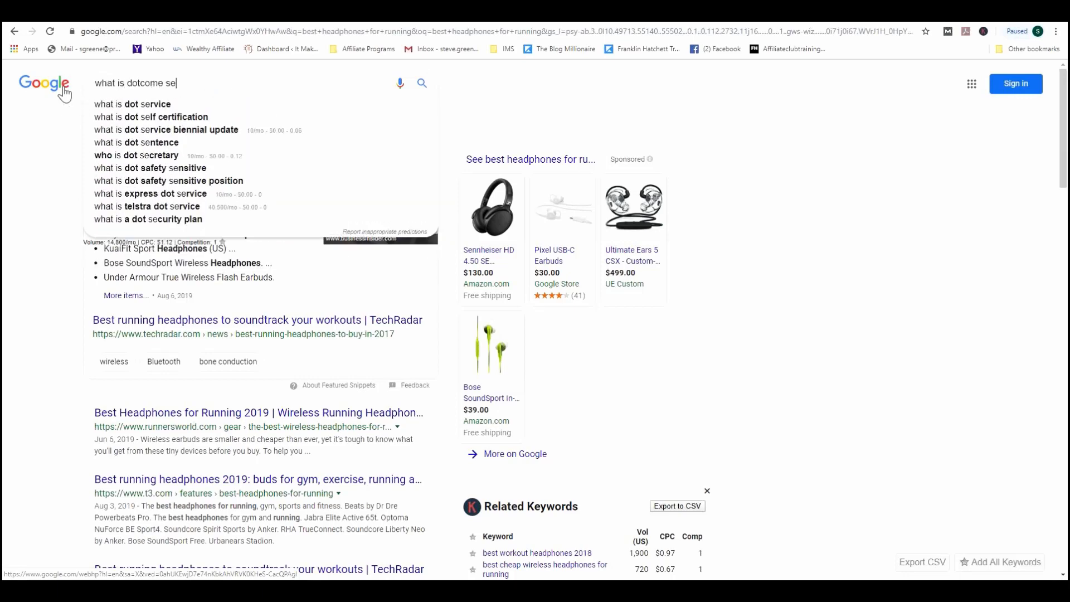
key("BackSpace")
key("BackSpace")
key("BackSpace")
key("BackSpace")
type("secrets")
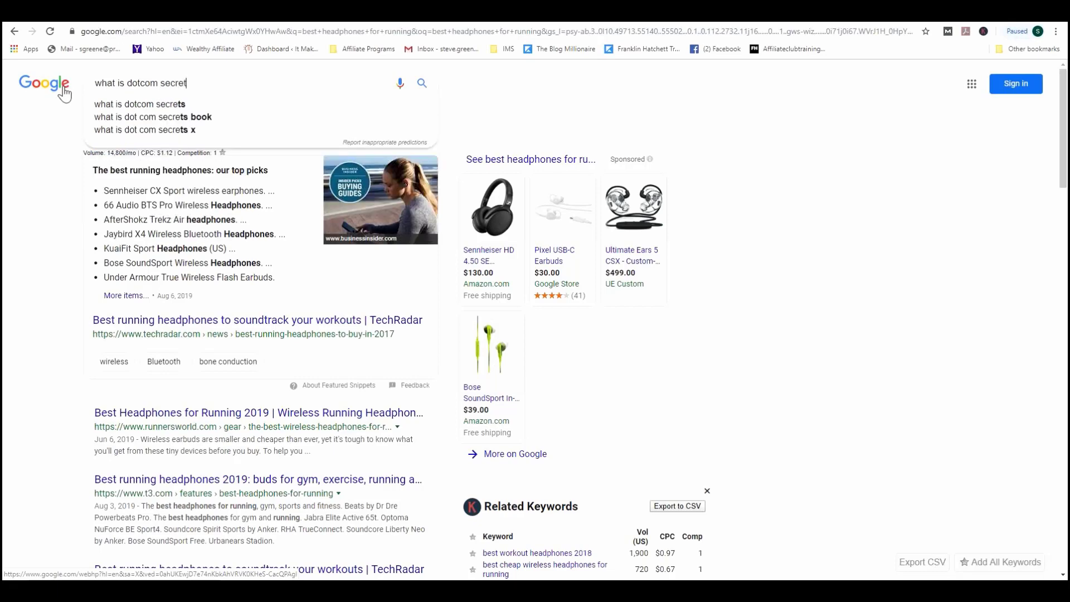
key("Return")
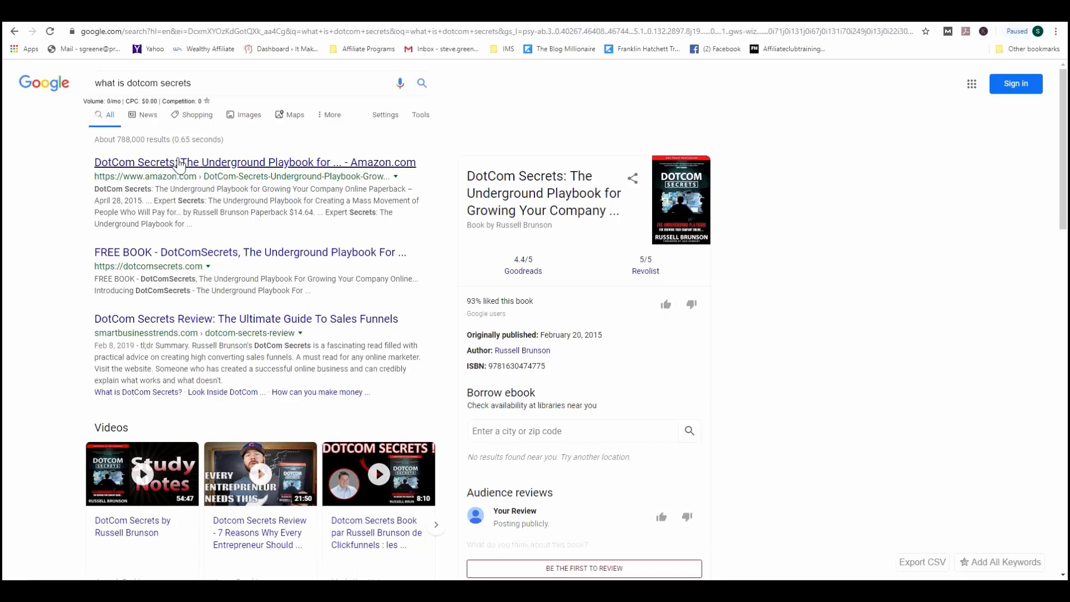
Step: Scroll through the dotcom secrets results, book panel and related keywords
scroll(127, 228, "down", 2)
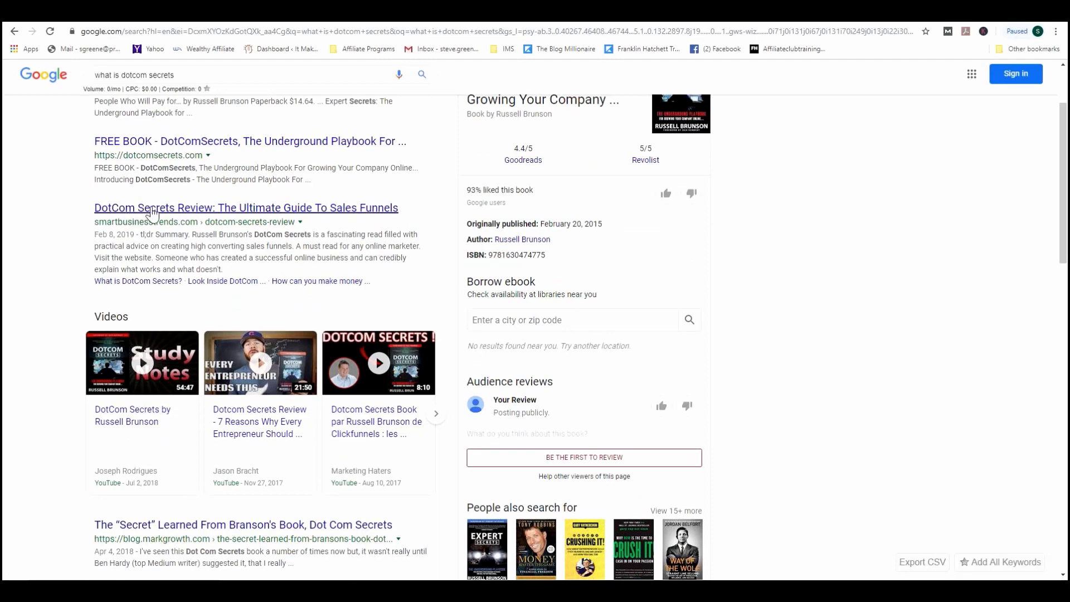
scroll(223, 234, "up", 2)
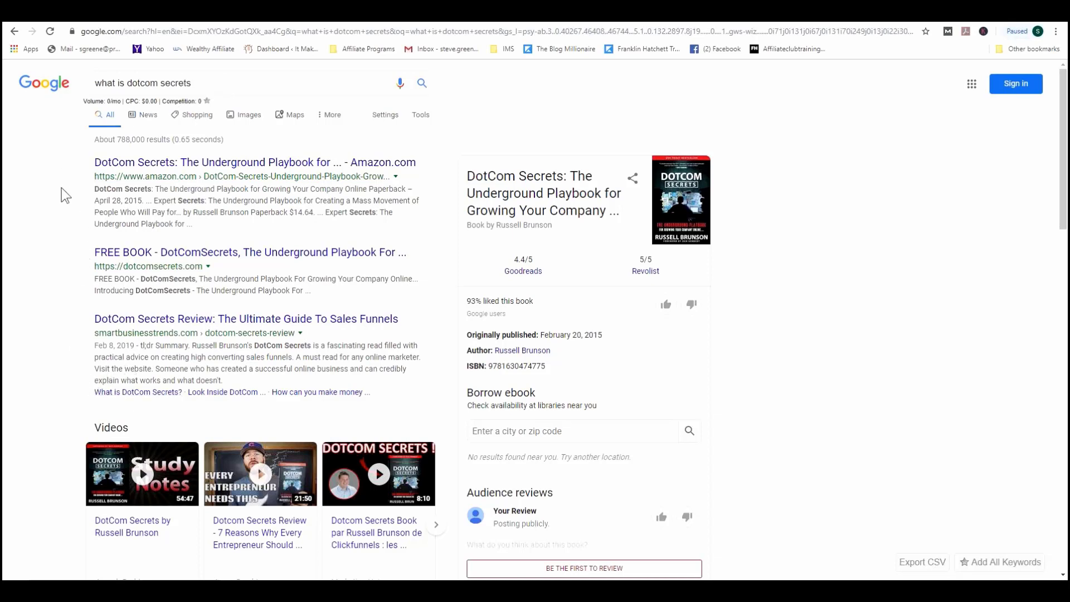
scroll(33, 334, "down", 15)
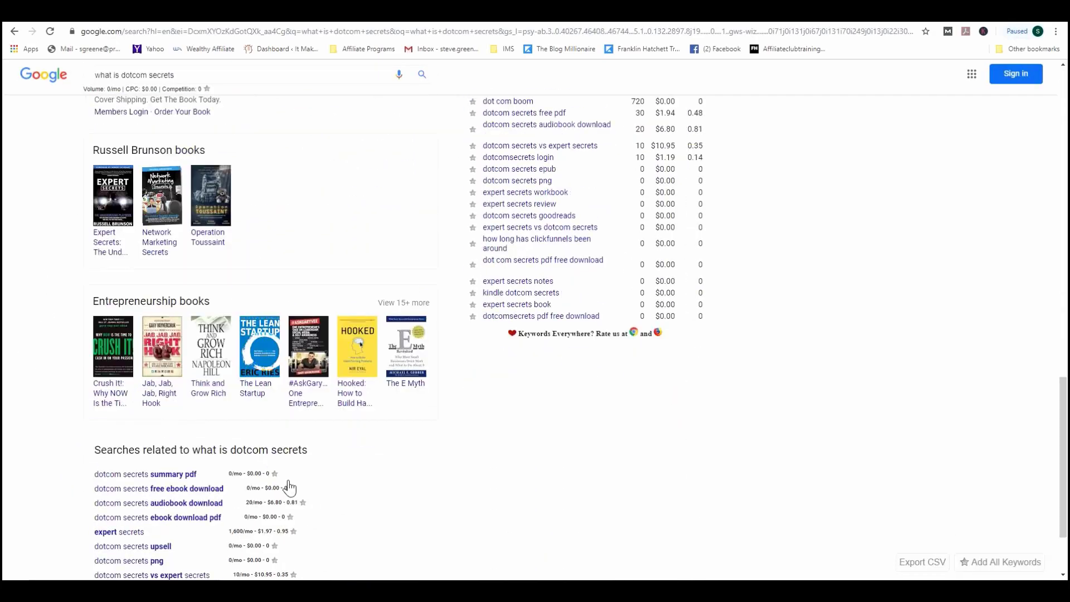
scroll(339, 476, "down", 2)
scroll(313, 417, "up", 15)
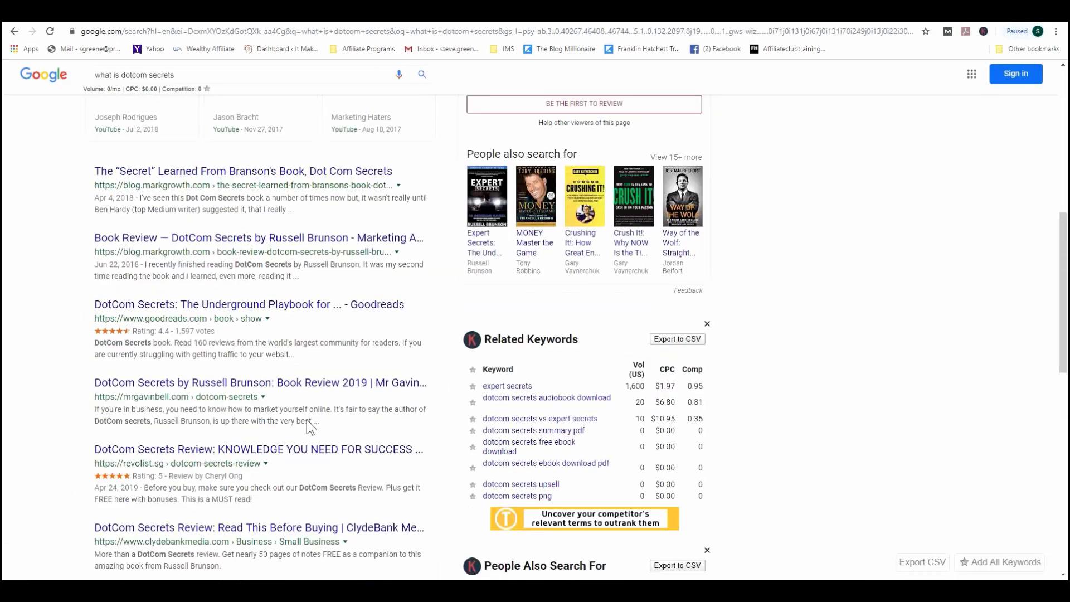
scroll(262, 415, "up", 3)
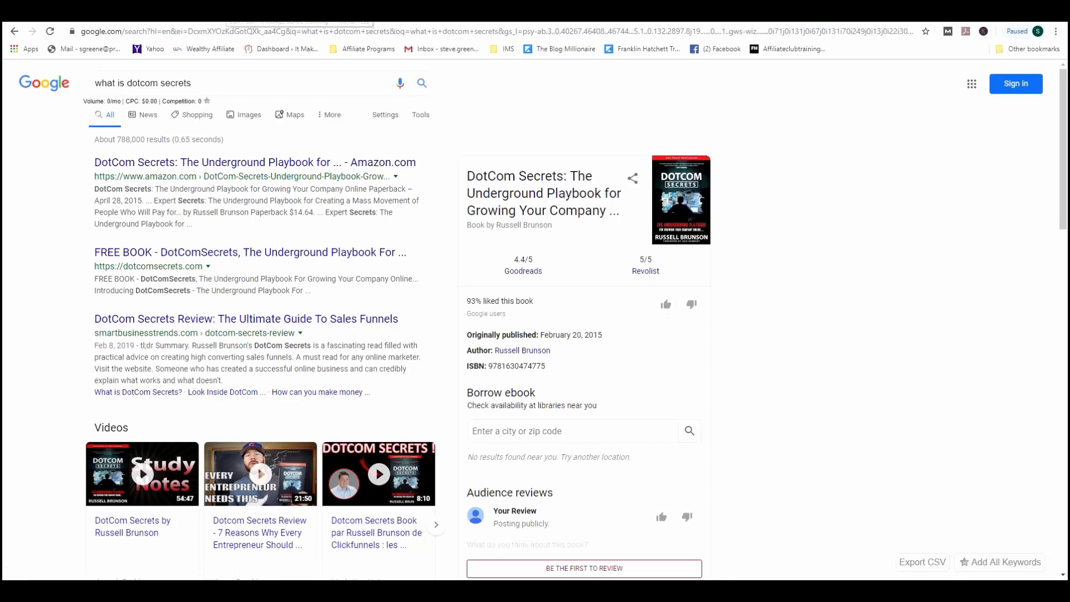
Step: Check the DotCom Secrets post editor, then switch to the rankmath.com homepage
left_click(234, 14)
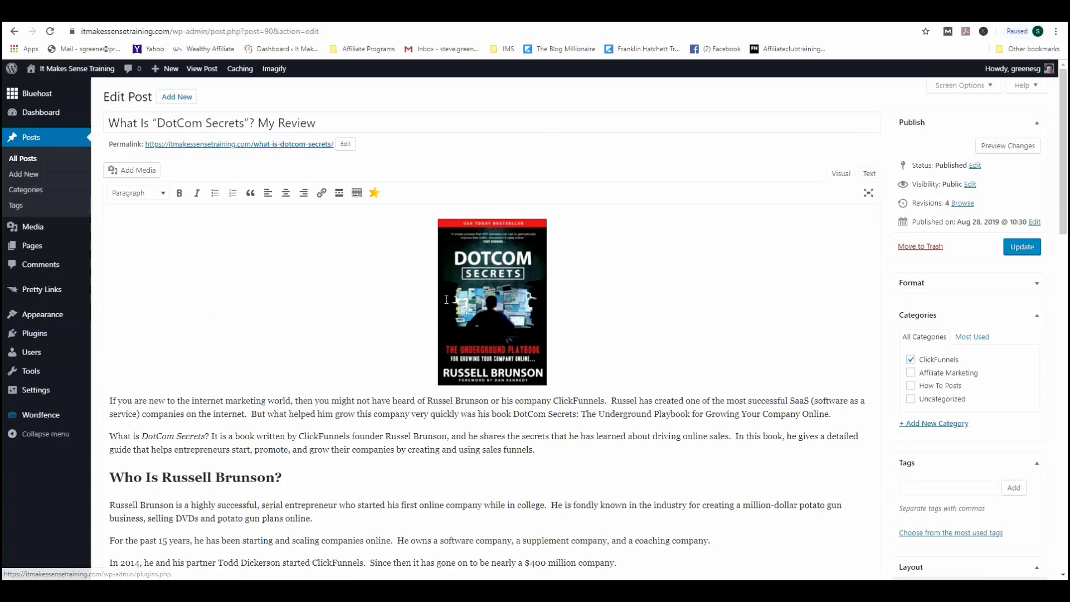
left_click(507, 24)
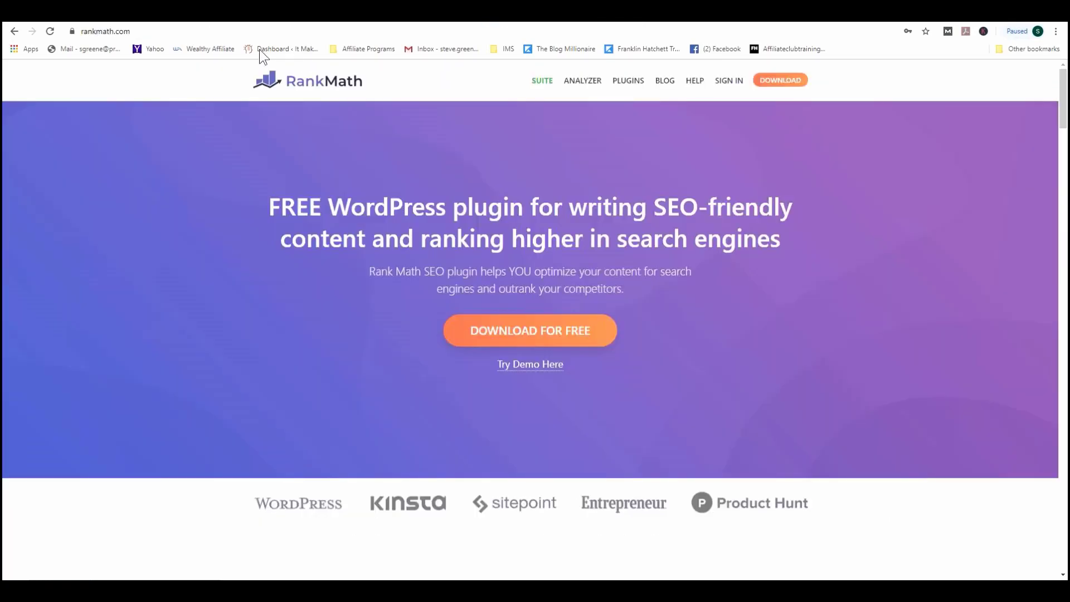
Step: Download the free Rank Math SEO plugin zip and return to the WordPress editor
left_click(568, 334)
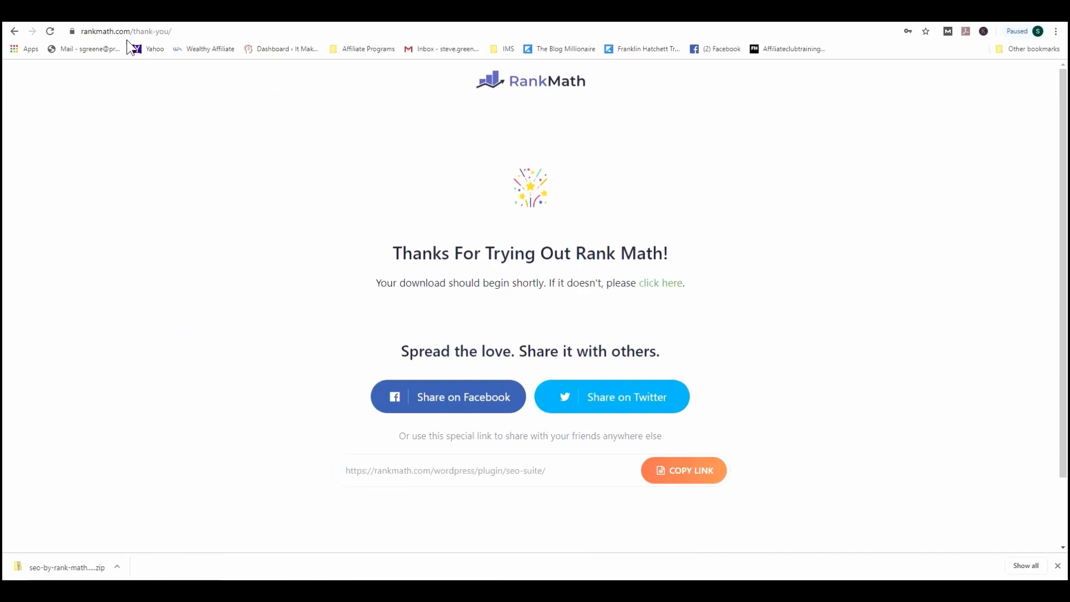
left_click(170, 16)
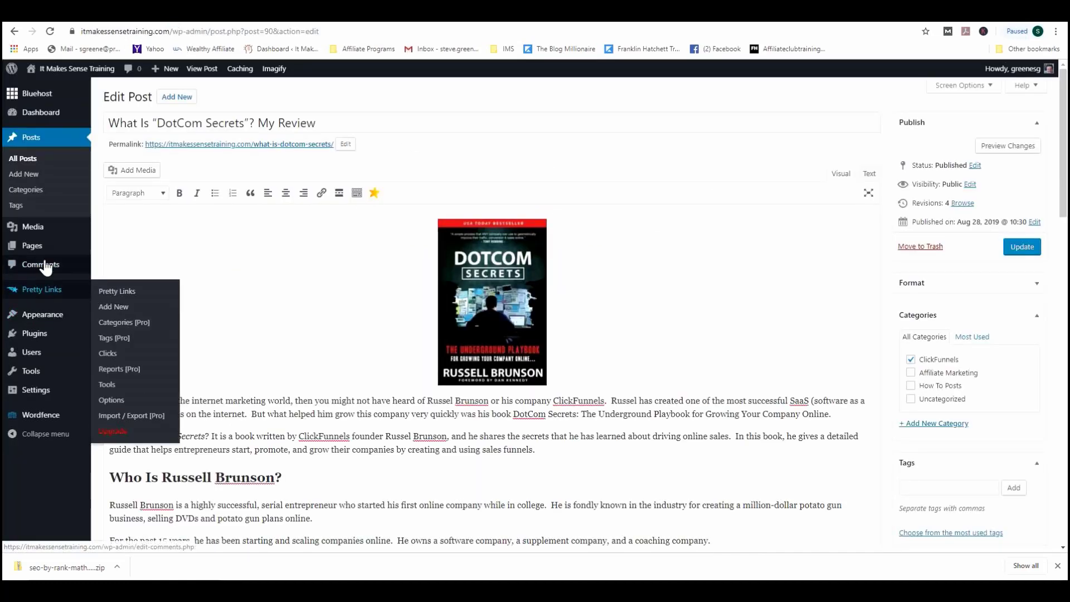
Step: Under Plugins > Add New > Upload Plugin, choose seo-by-rank-math.1.0.32.zip from Downloads
mouse_move(36, 337)
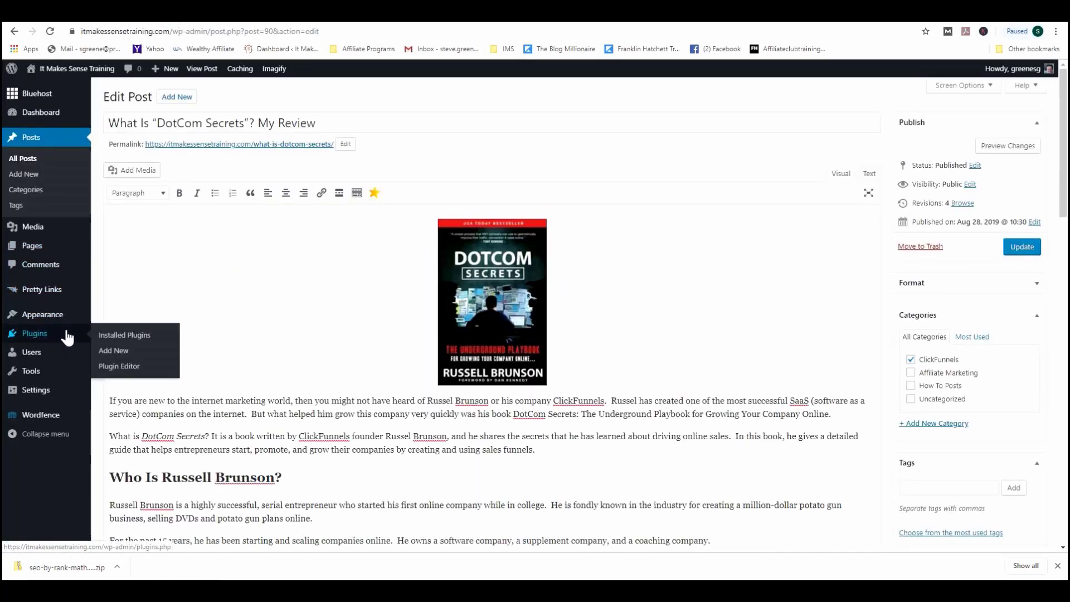
left_click(118, 351)
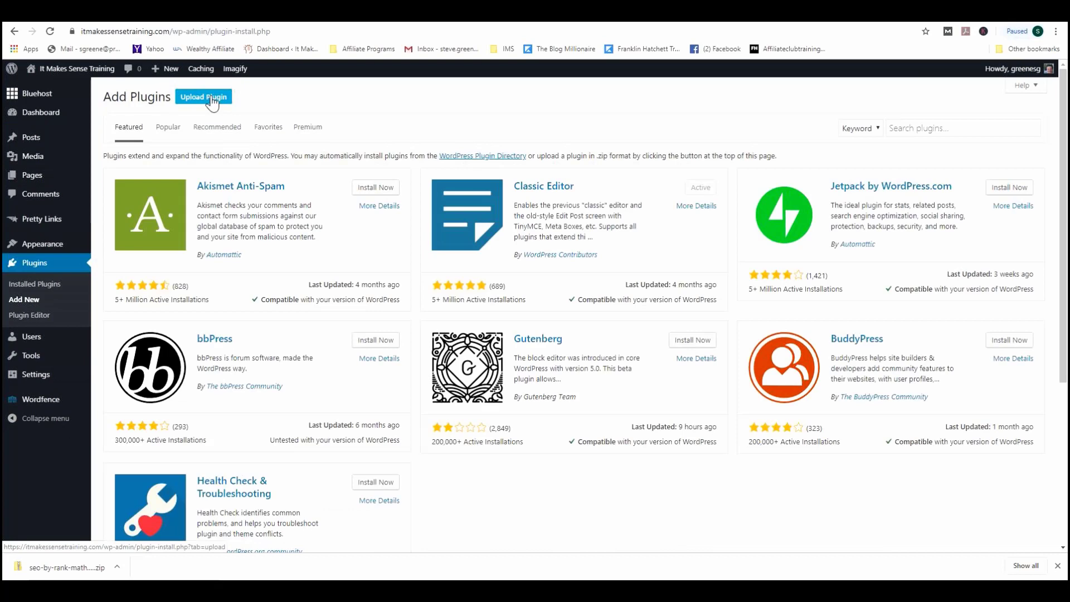
left_click(212, 100)
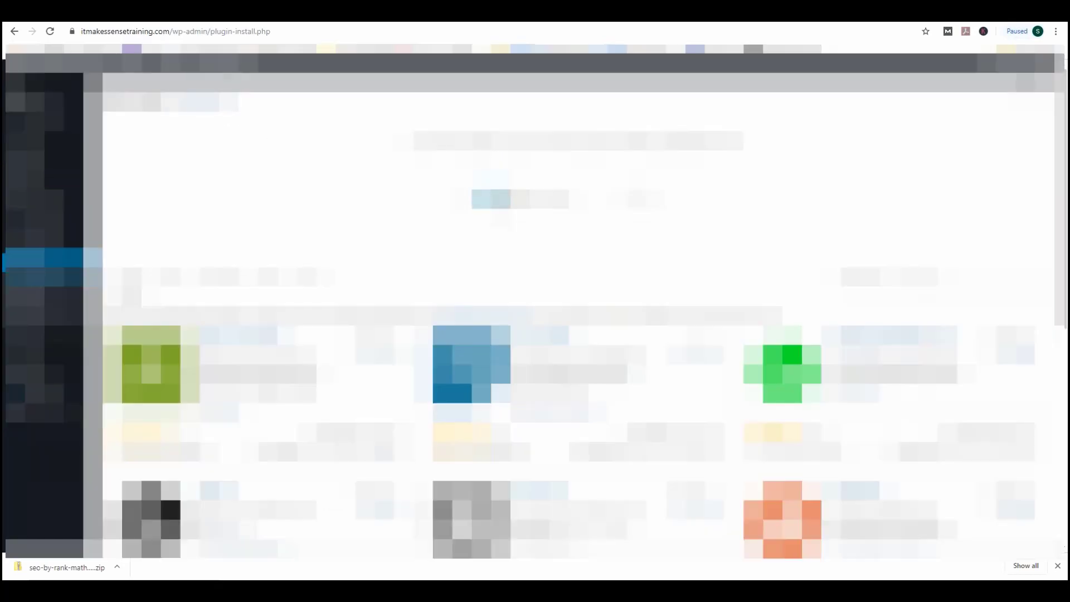
left_click(498, 199)
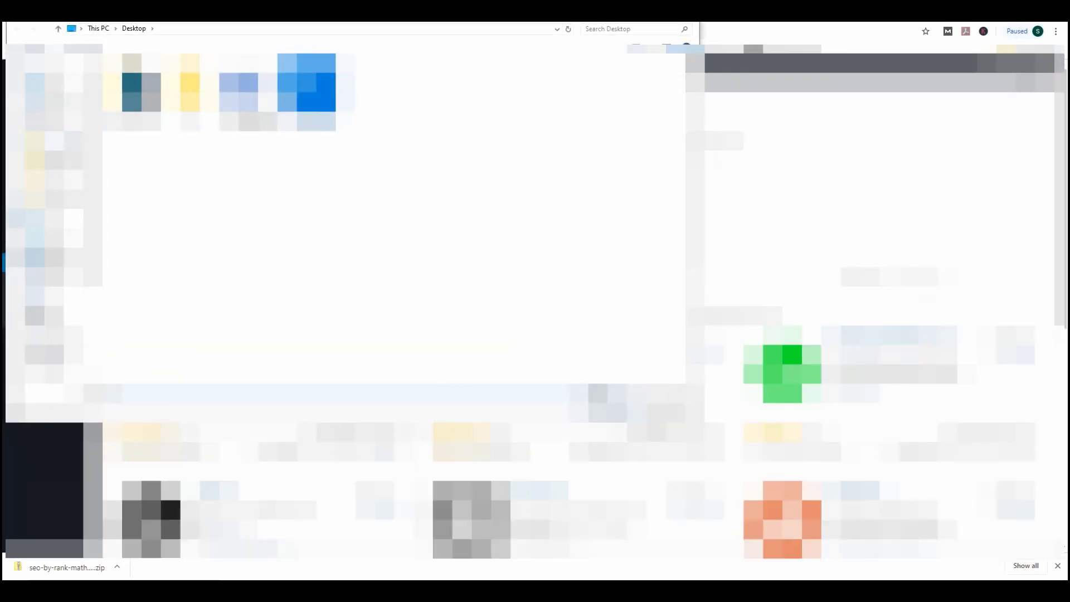
left_click(53, 141)
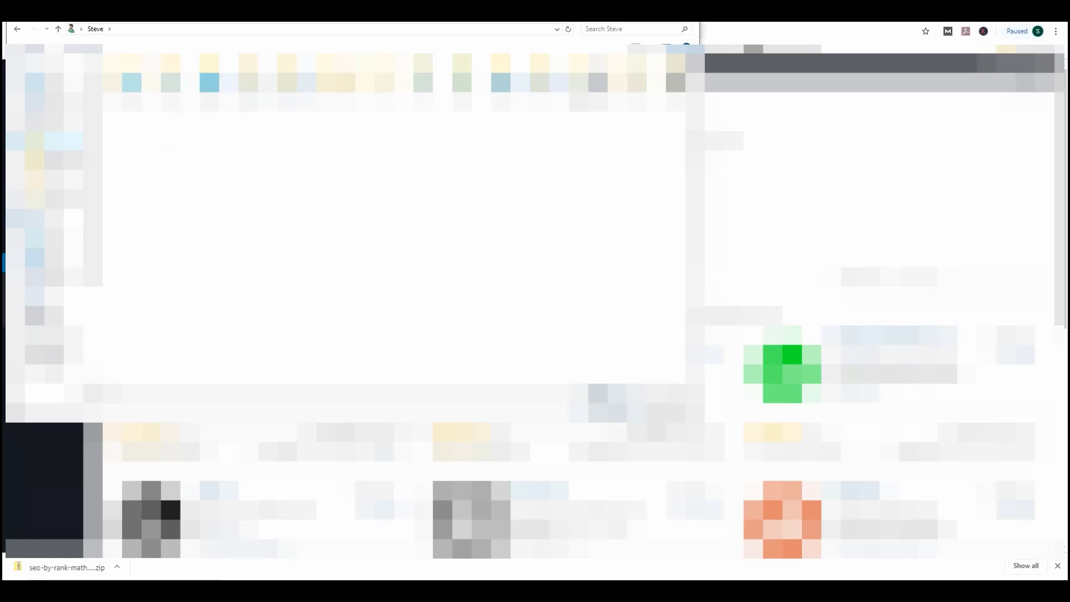
double_click(294, 73)
left_click(169, 101)
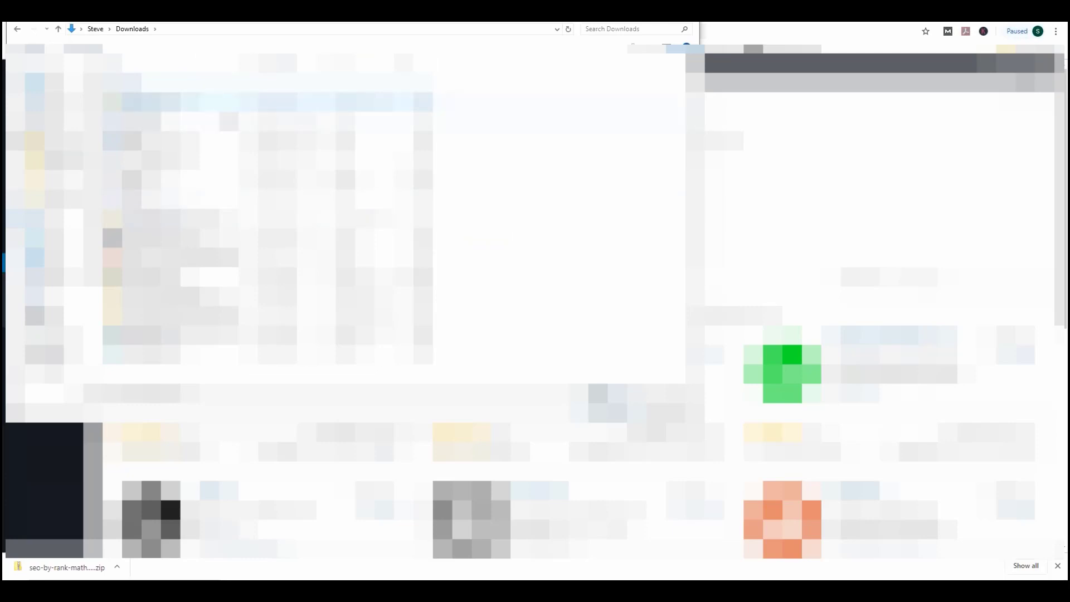
Step: Install the uploaded Rank Math zip and activate the plugin
left_click(613, 404)
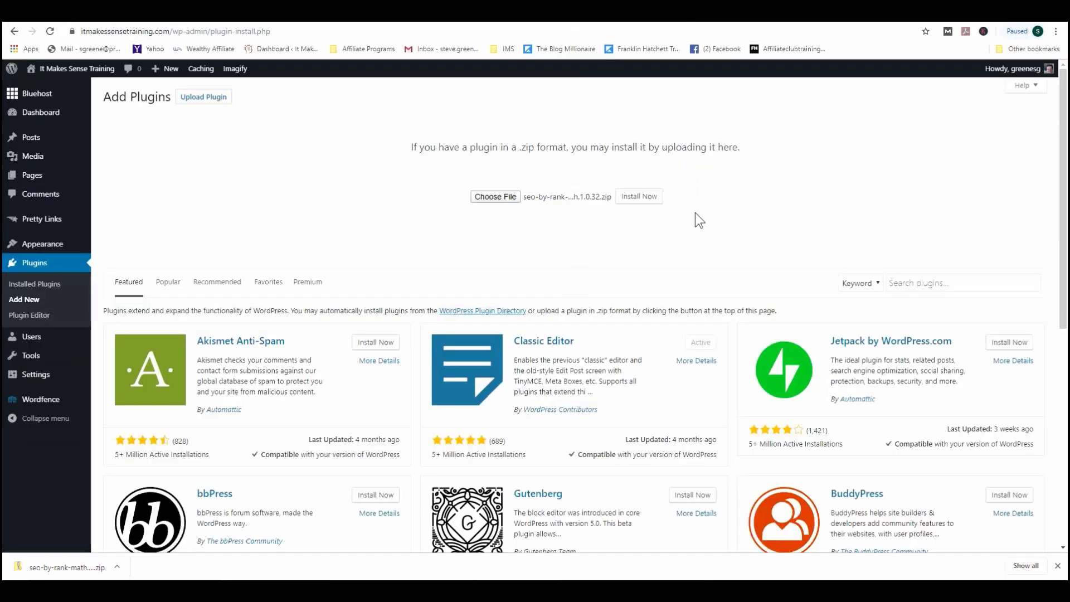
left_click(651, 199)
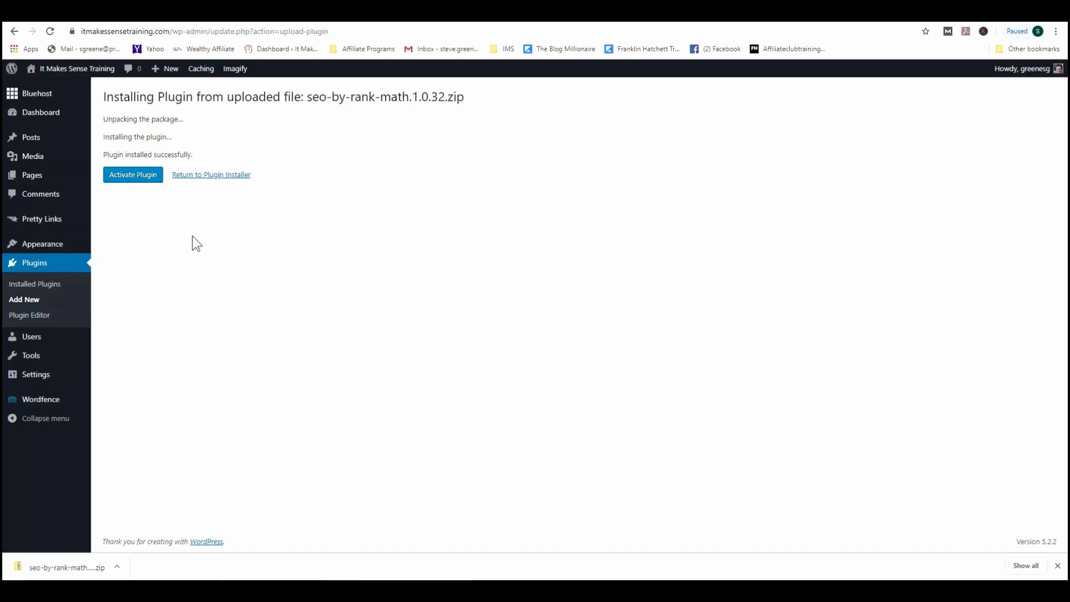
left_click(136, 174)
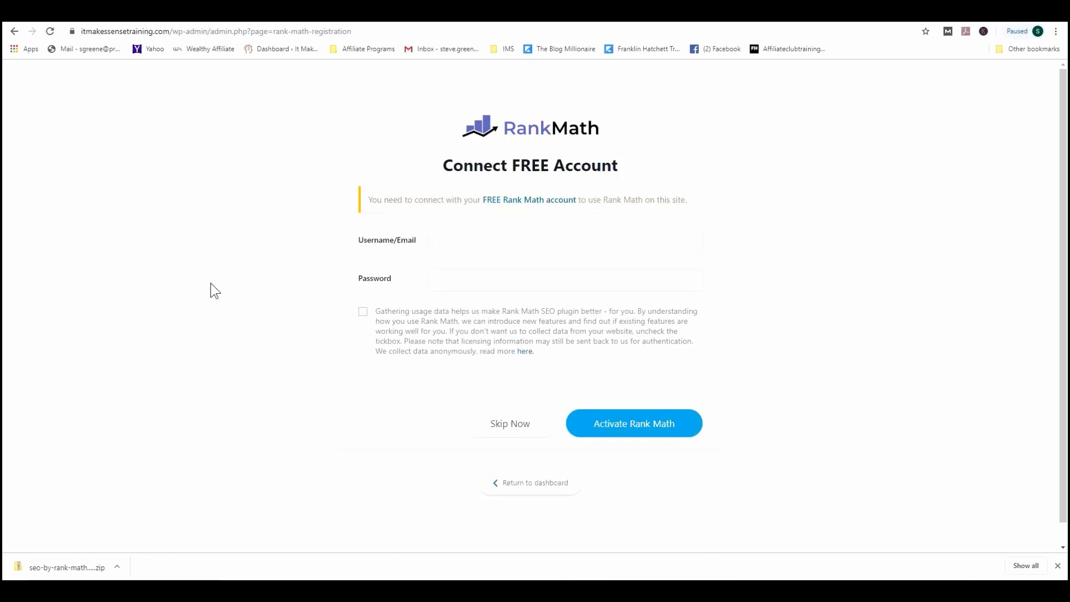
Step: Enter the Rank Math account username and password, then activate Rank Math
left_click(471, 248)
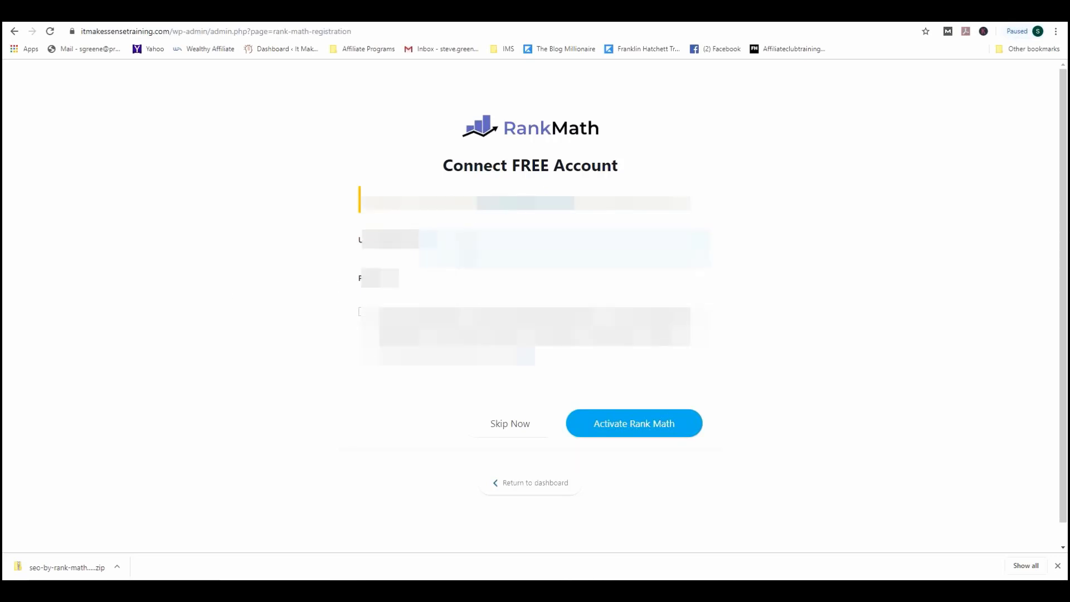
key("Return")
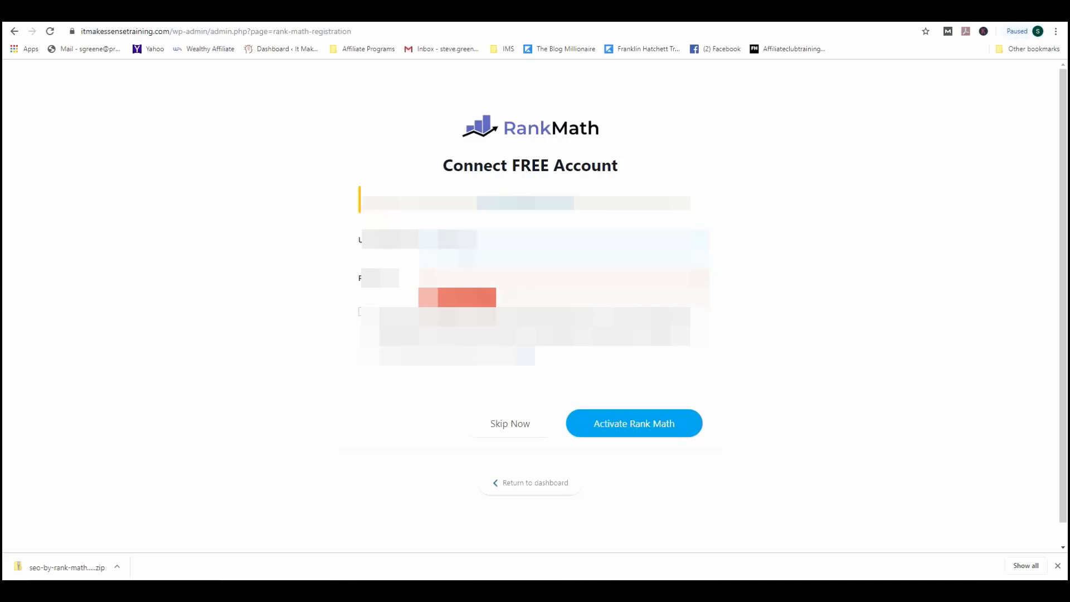
type(".gree")
key("BackSpace")
key("BackSpace")
key("BackSpace")
key("BackSpace")
key("BackSpace")
key("BackSpace")
key("BackSpace")
key("BackSpace")
key("BackSpace")
key("BackSpace")
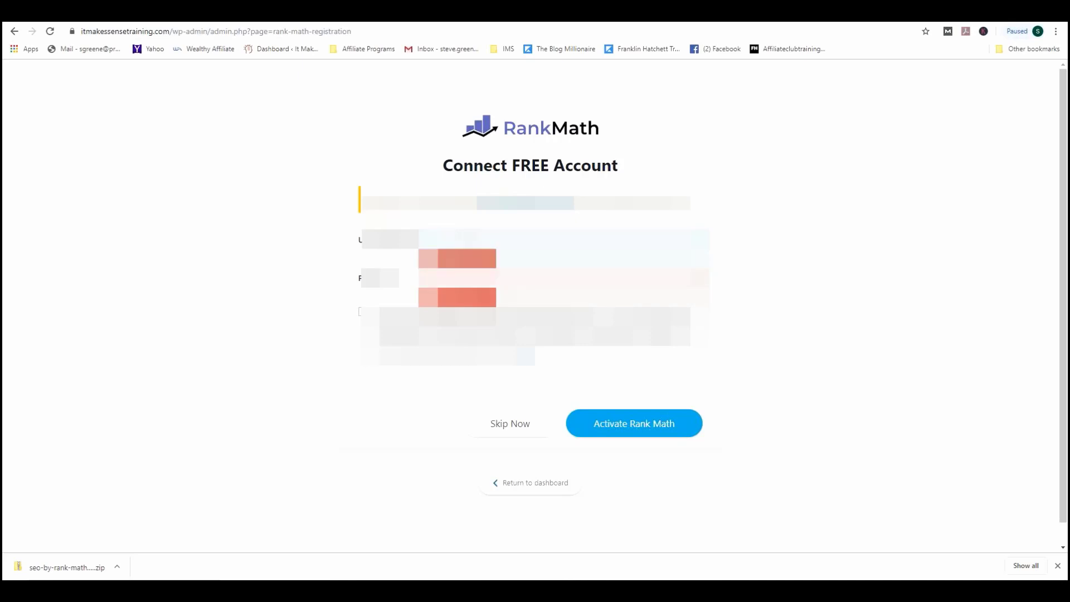
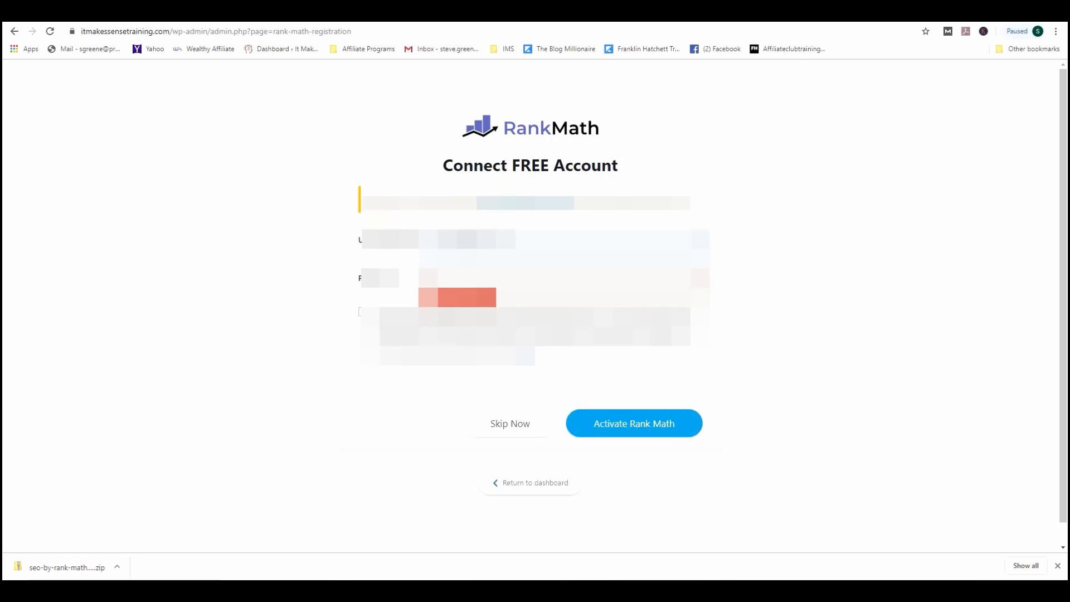
type("••")
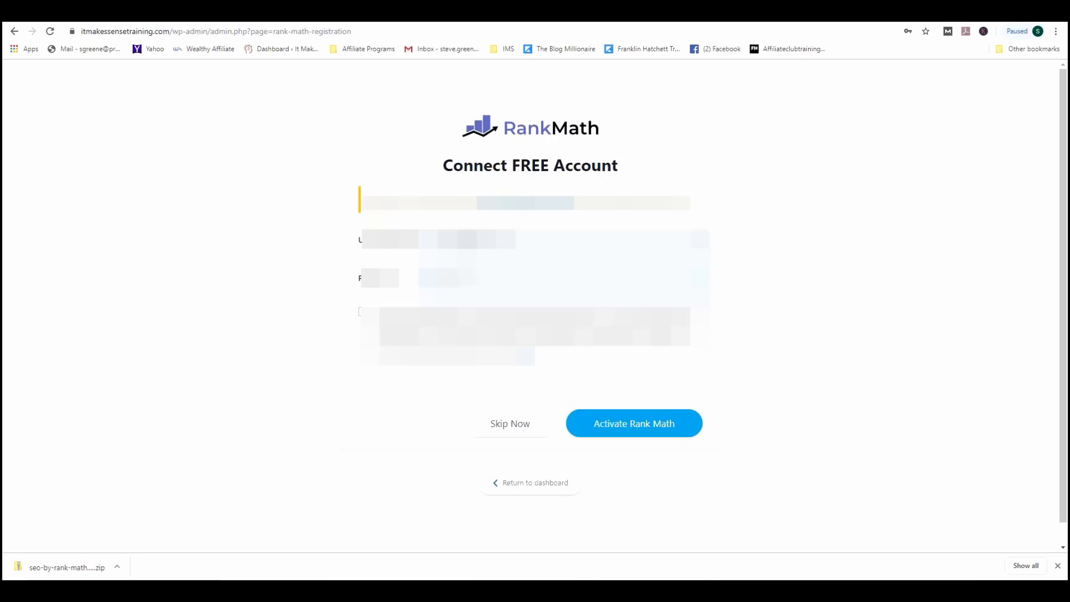
left_click(639, 427)
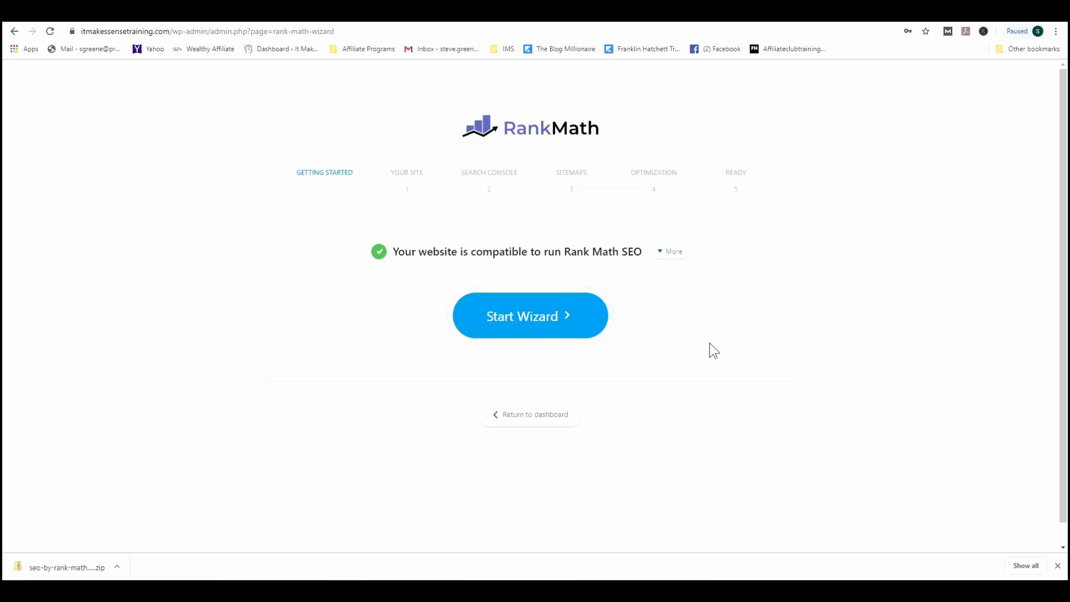
Step: Start the Rank Math setup wizard and review the Personal Blog site details and logo
left_click(526, 329)
scroll(488, 279, "down", 2)
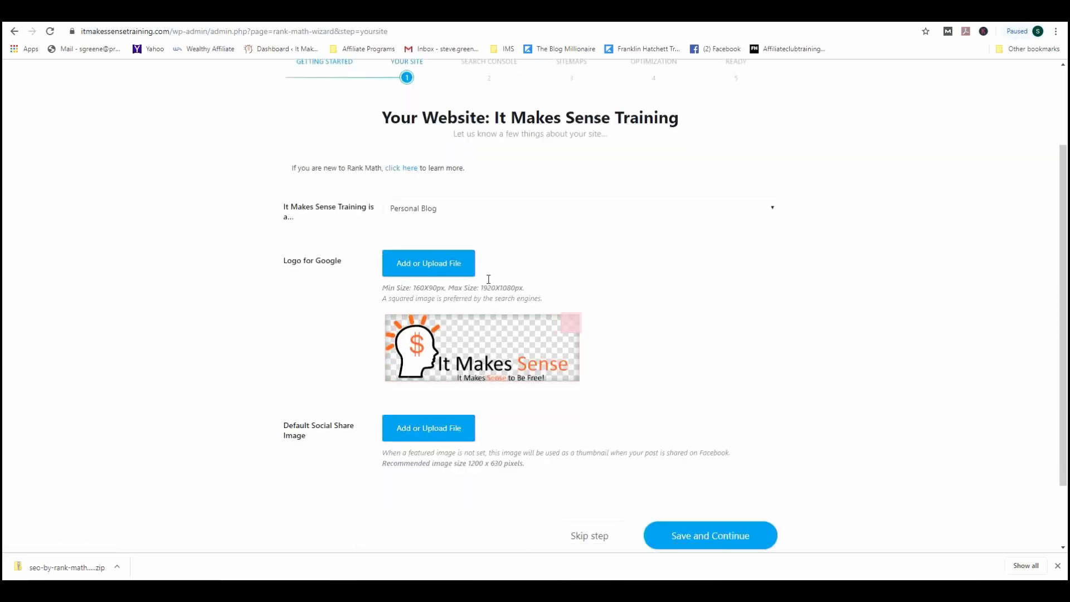
scroll(424, 228, "up", 1)
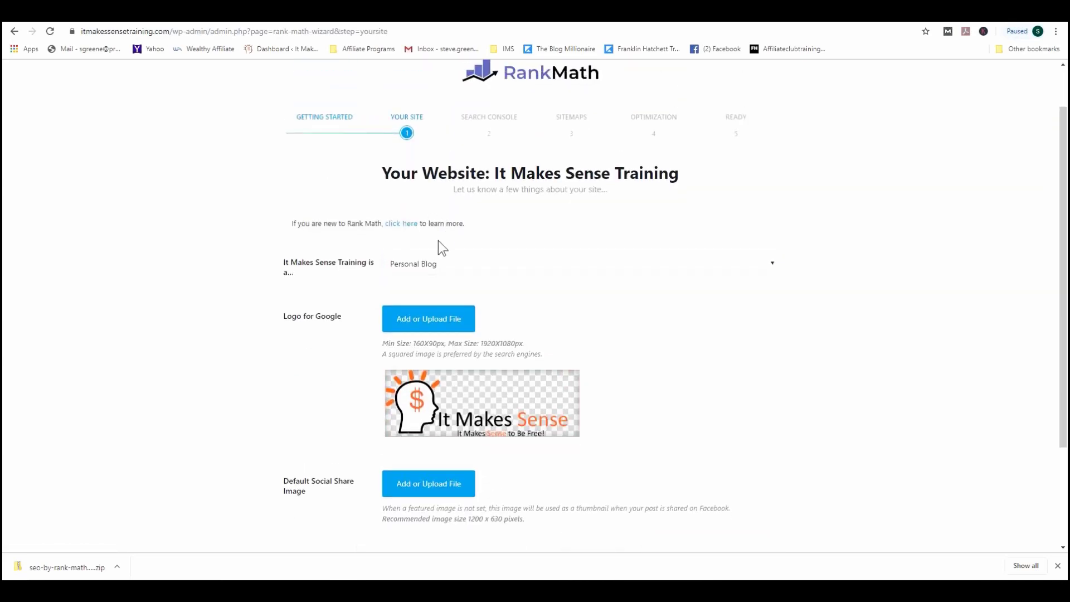
scroll(453, 267, "down", 2)
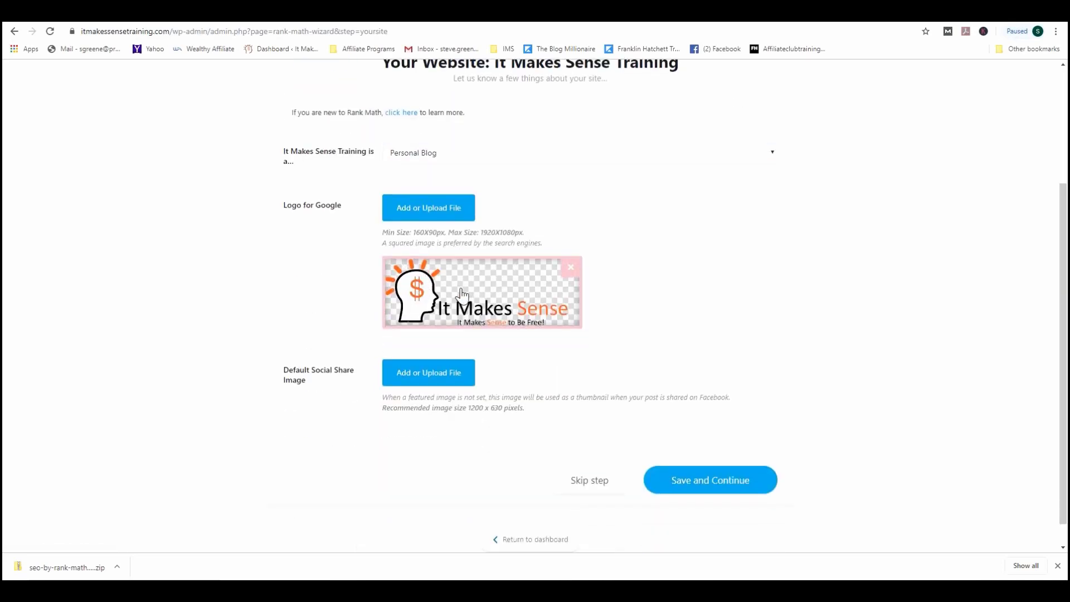
scroll(659, 289, "down", 1)
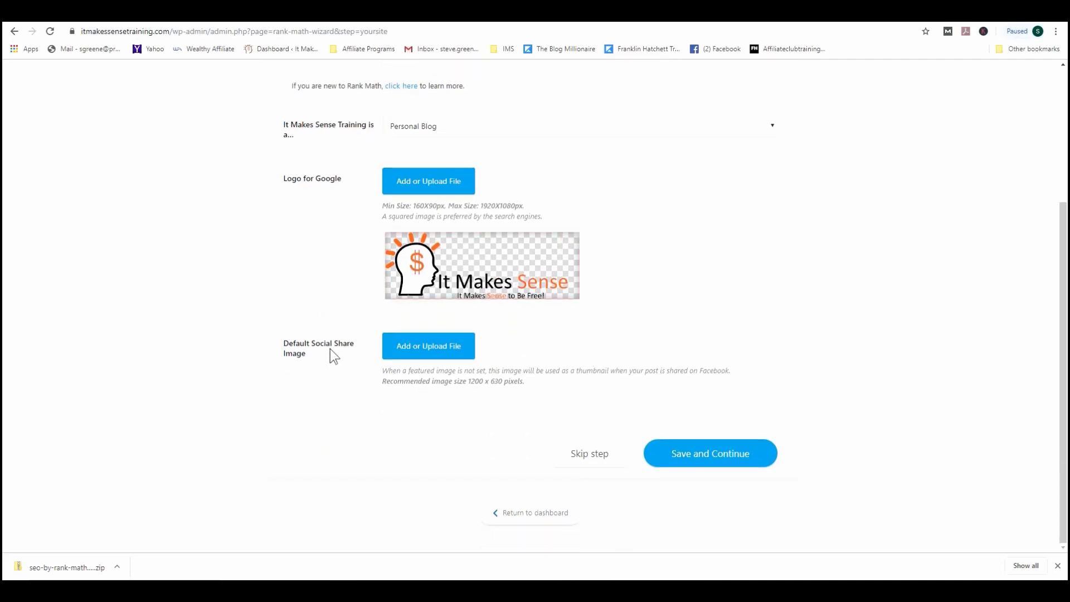
scroll(285, 322, "up", 3)
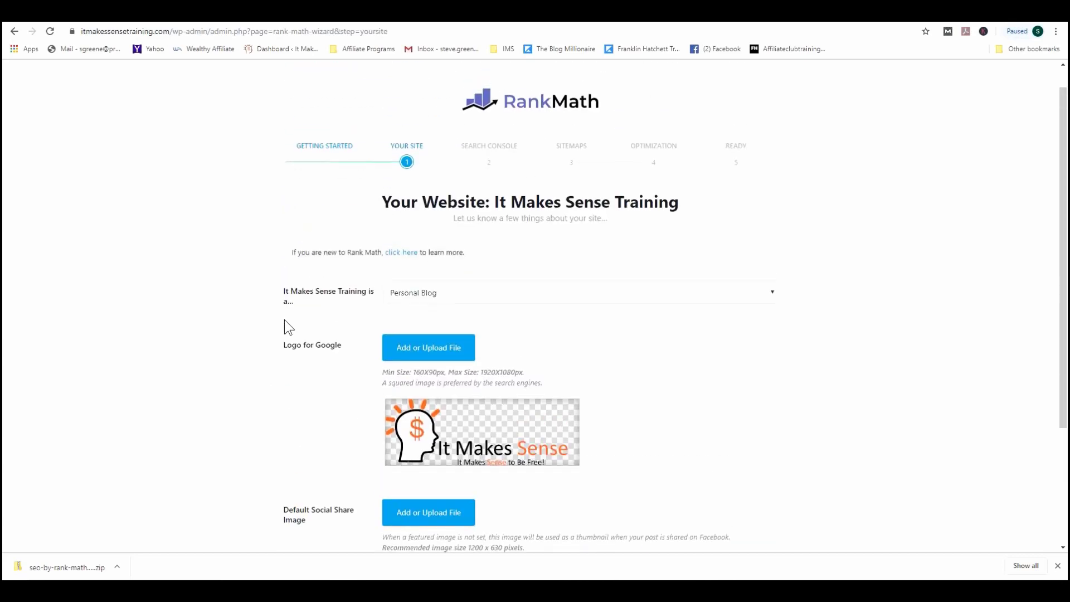
scroll(289, 328, "down", 3)
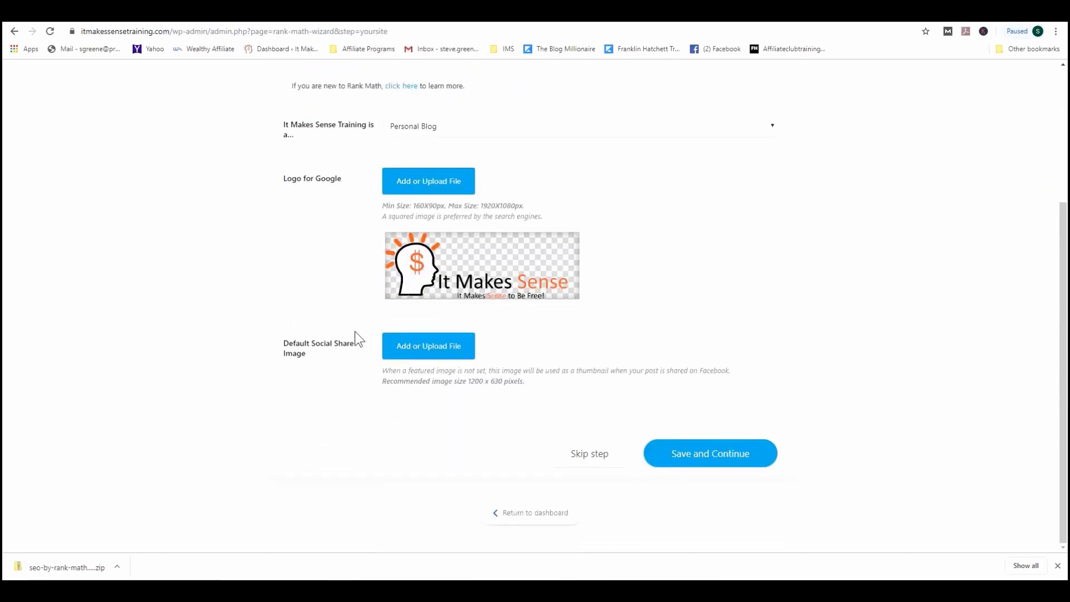
Step: Save the site details and skip connecting Google Search Console
left_click(711, 453)
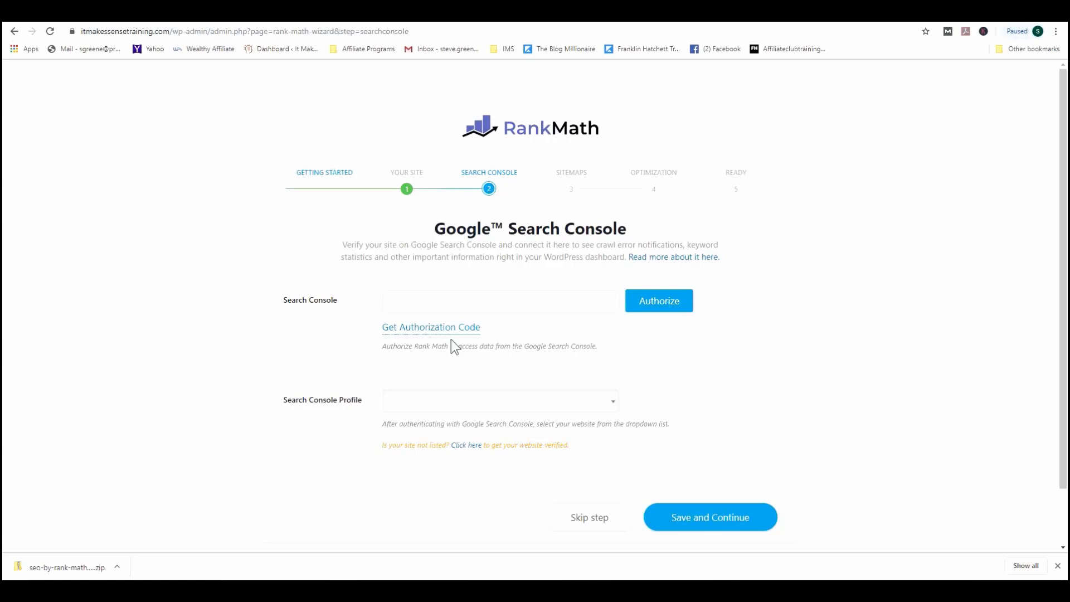
left_click(466, 298)
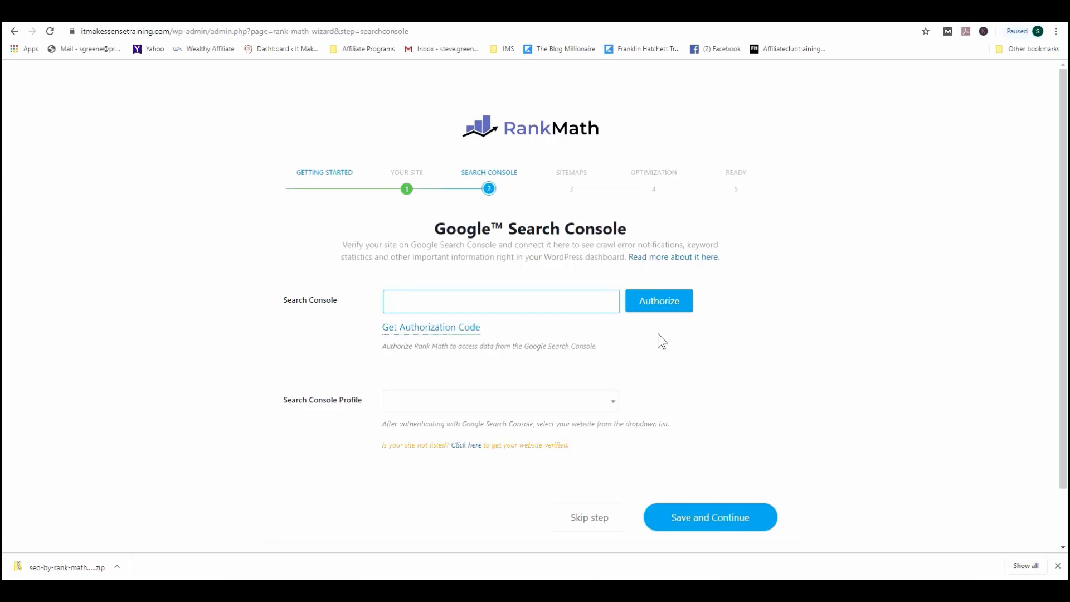
left_click(595, 522)
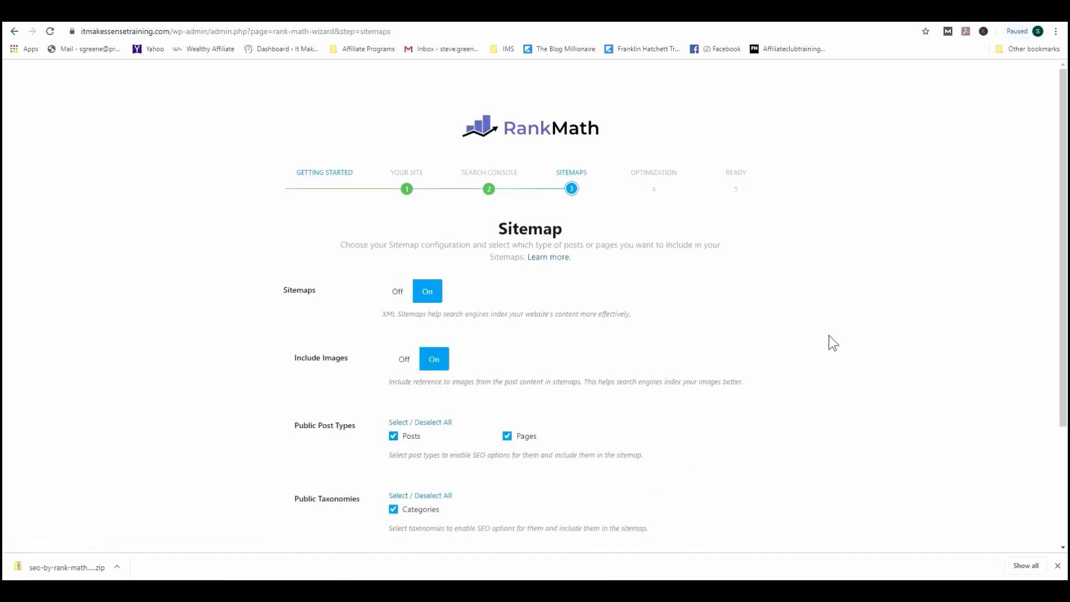
Step: Keep sitemap defaults including images, posts, pages and categories, and skip the Sitemap step
scroll(749, 353, "down", 2)
scroll(742, 355, "up", 1)
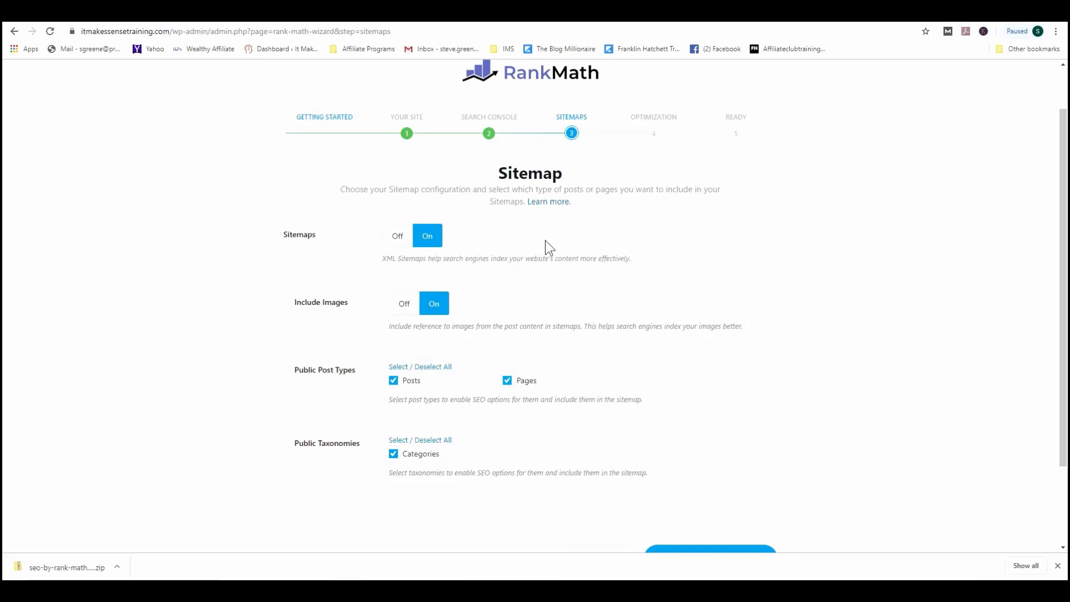
scroll(548, 241, "down", 2)
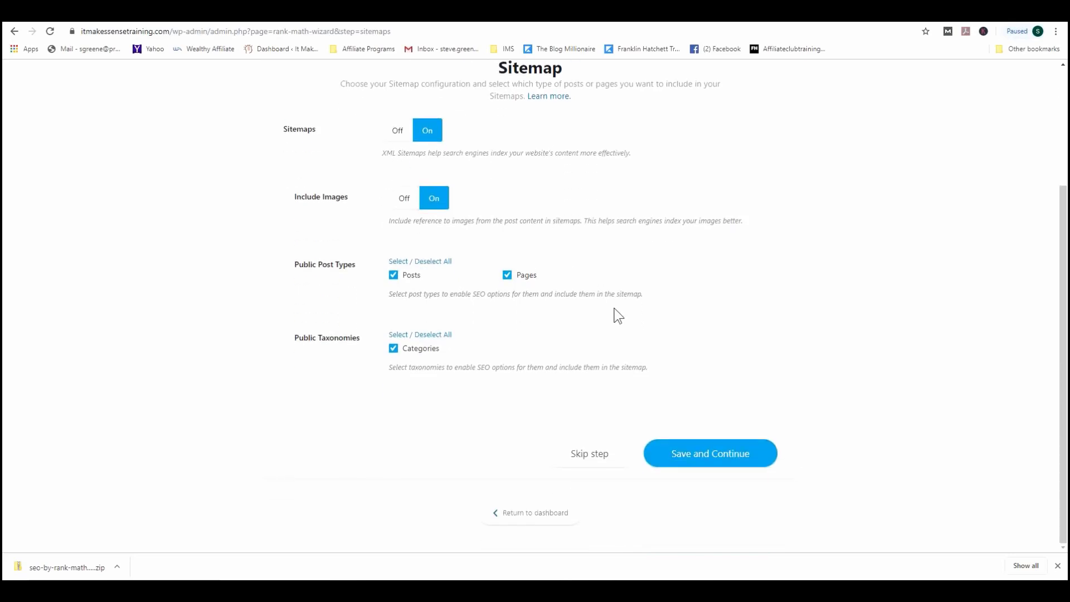
left_click(586, 456)
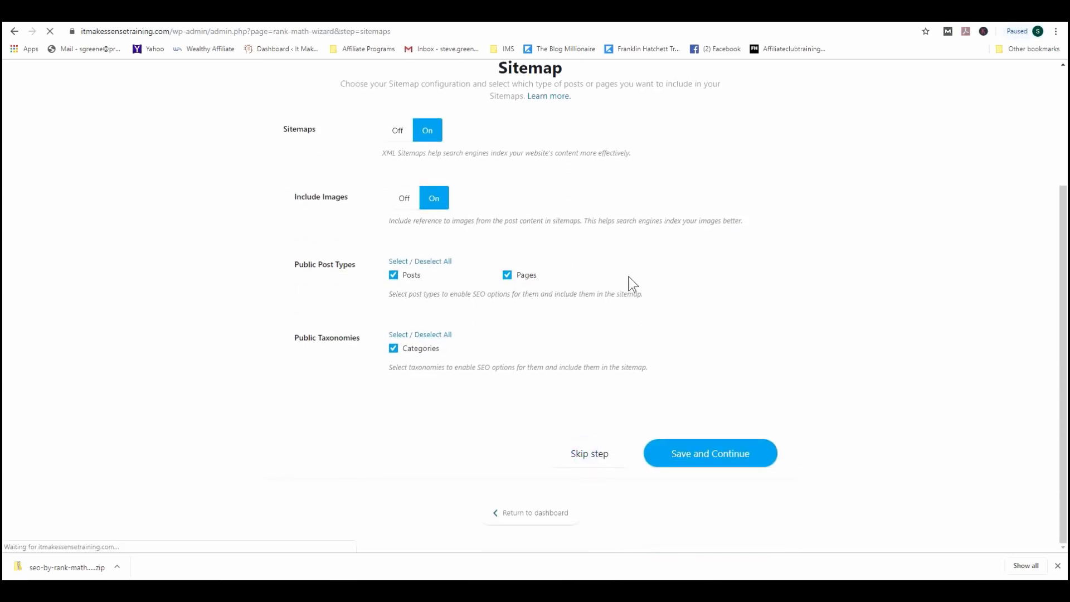
Step: Keep the SEO Tweaks defaults: external links open in new tabs, empty archives noindexed; save and continue
scroll(629, 279, "down", 2)
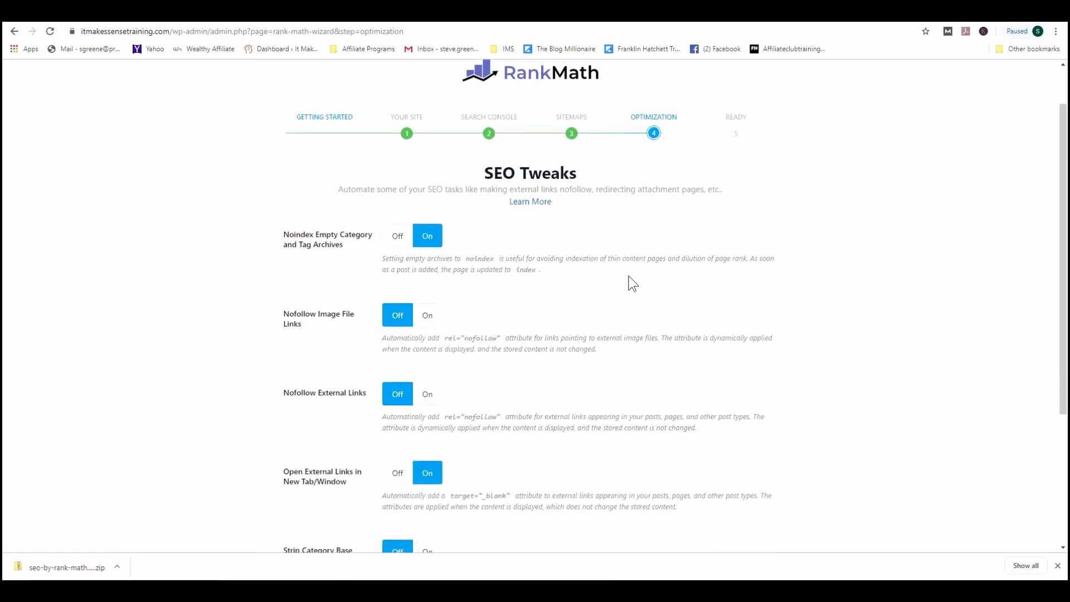
scroll(586, 273, "down", 1)
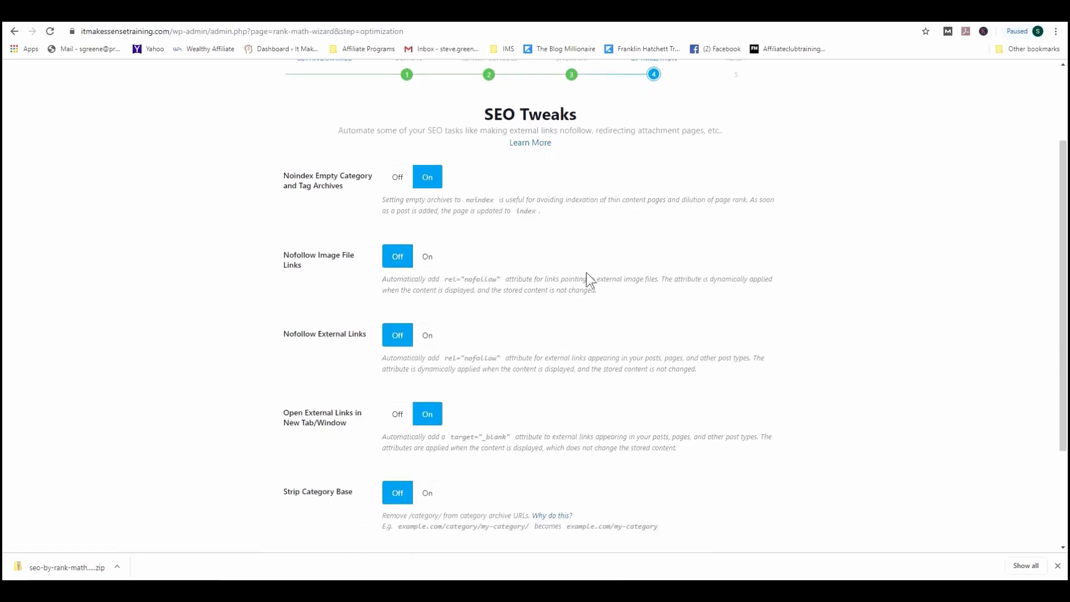
scroll(587, 273, "down", 1)
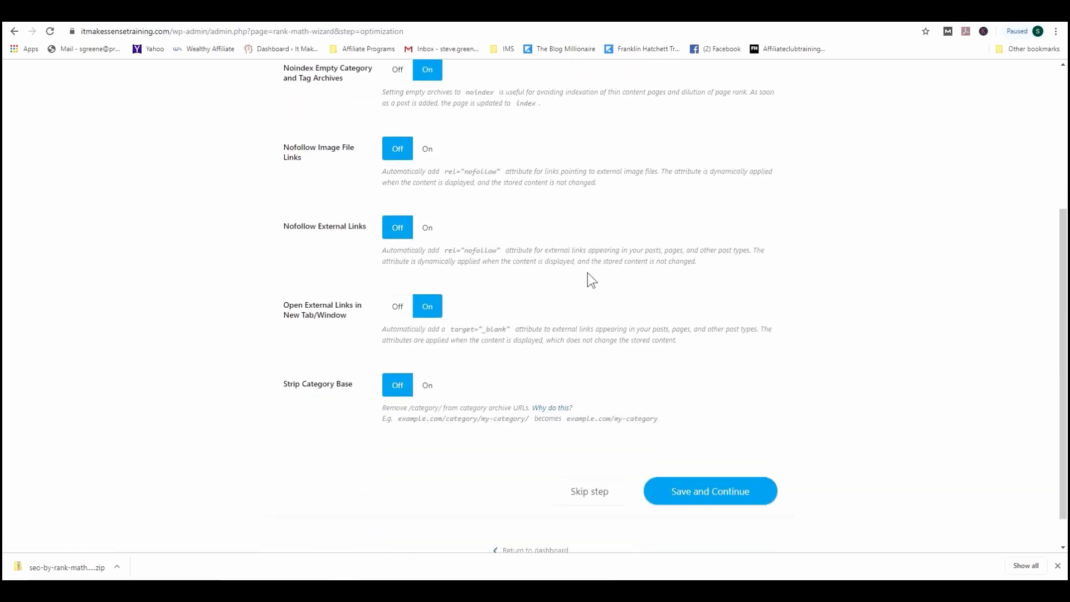
scroll(587, 273, "down", 1)
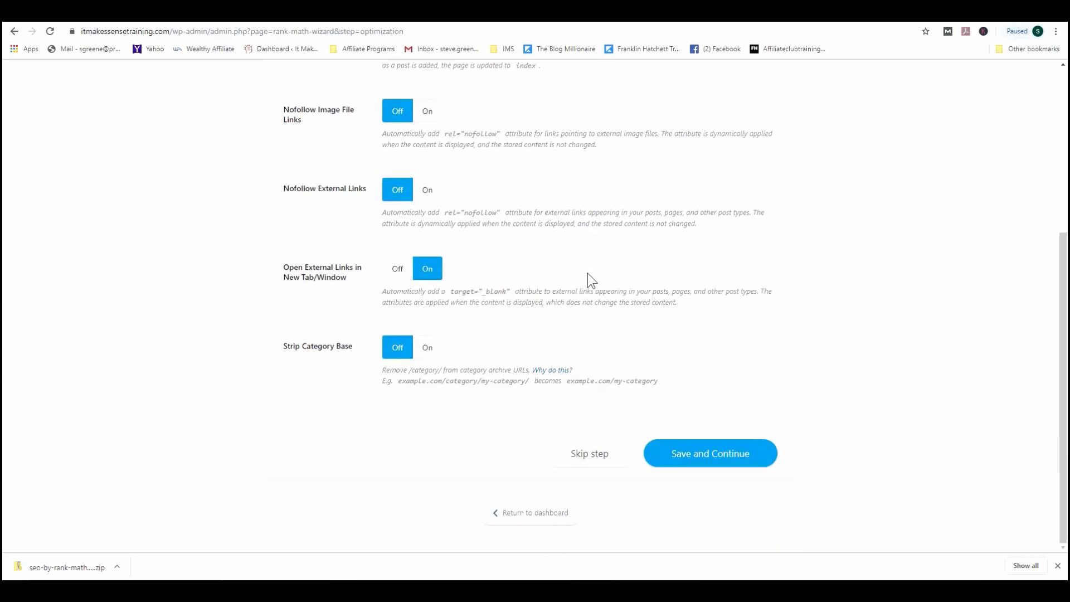
scroll(587, 273, "up", 4)
scroll(591, 279, "down", 4)
scroll(646, 390, "up", 2)
scroll(657, 350, "down", 2)
left_click(728, 457)
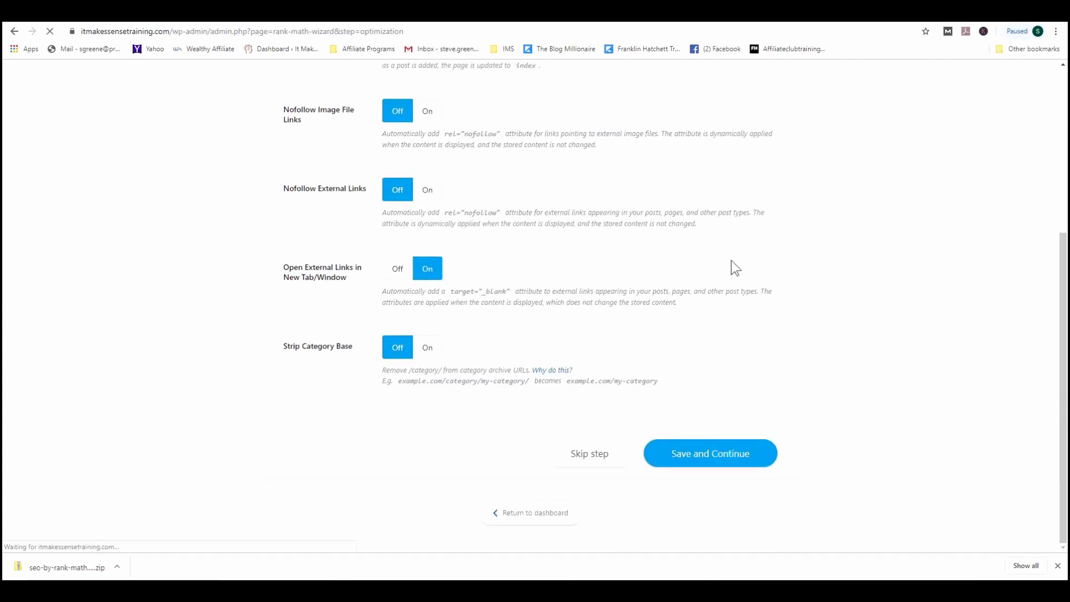
Step: Review the 'Your site is ready' page showing 82/100, then return to the Rank Math dashboard
scroll(731, 261, "down", 2)
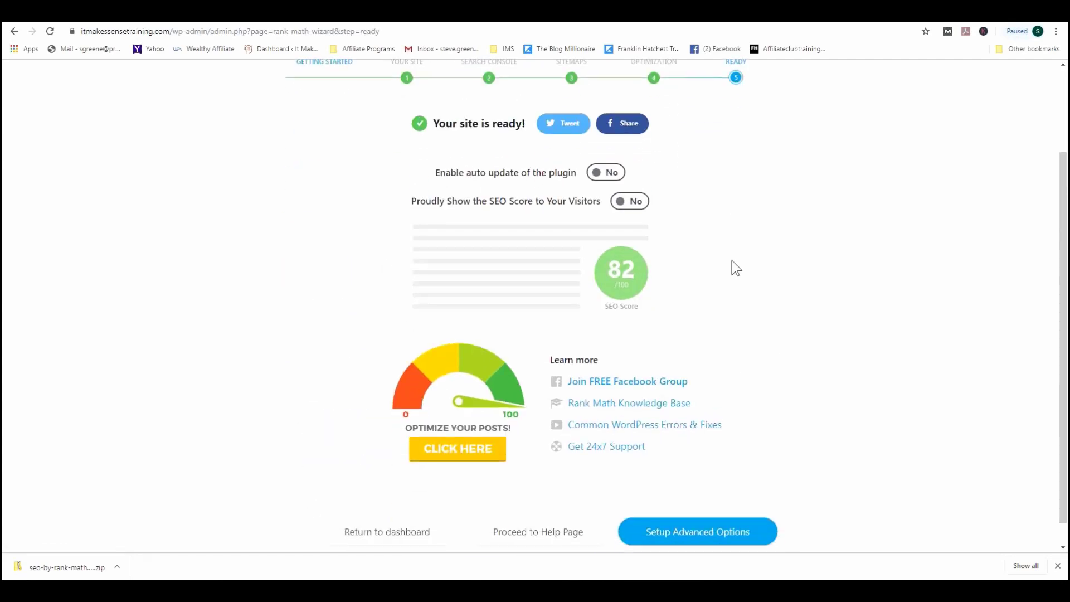
scroll(737, 259, "up", 2)
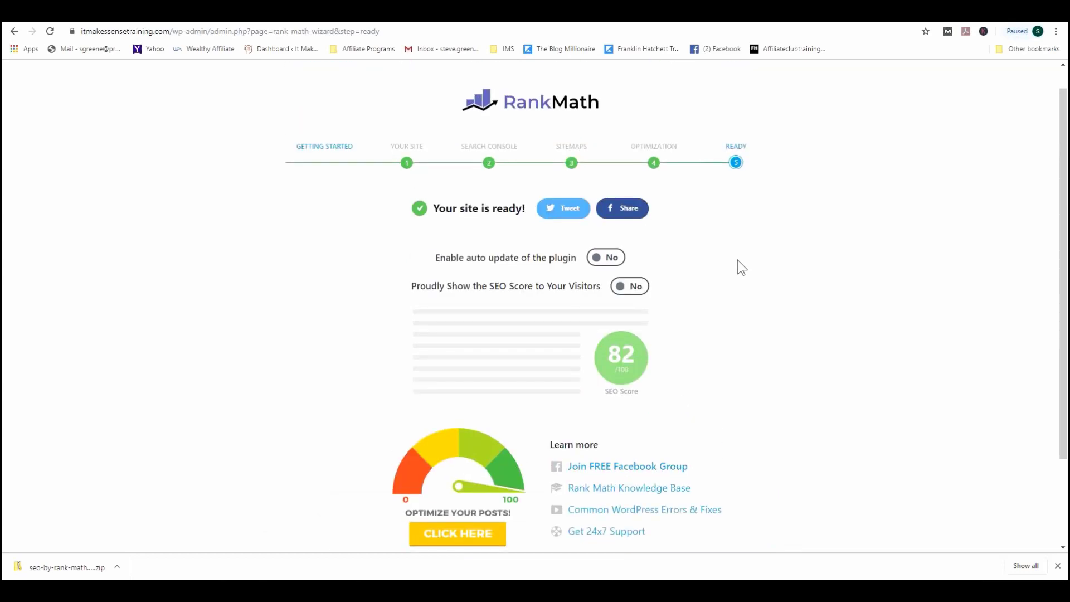
scroll(724, 279, "down", 2)
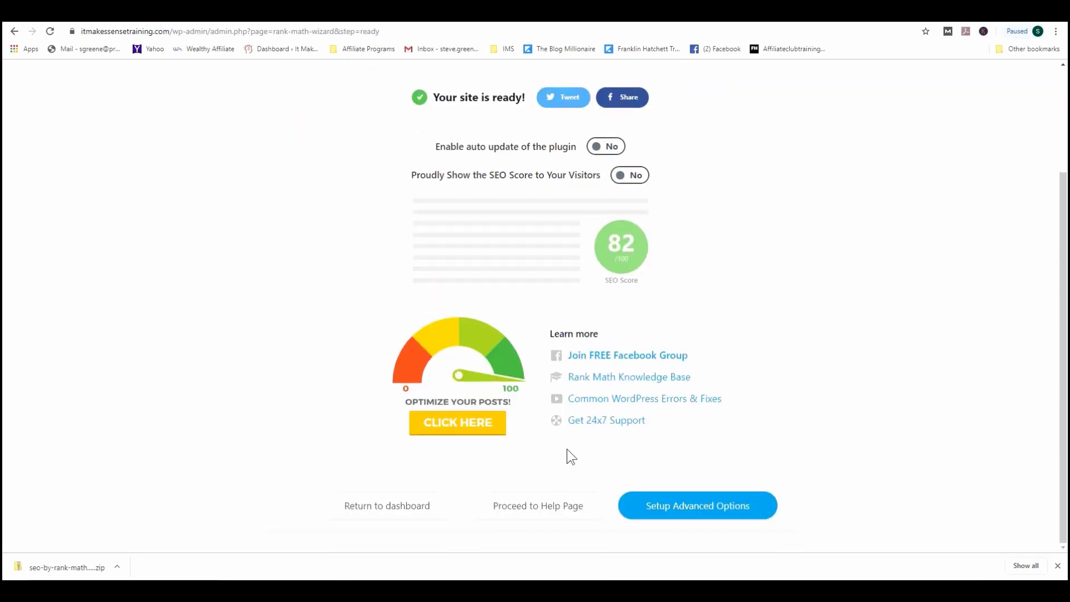
scroll(570, 456, "up", 3)
scroll(573, 454, "down", 3)
left_click(404, 513)
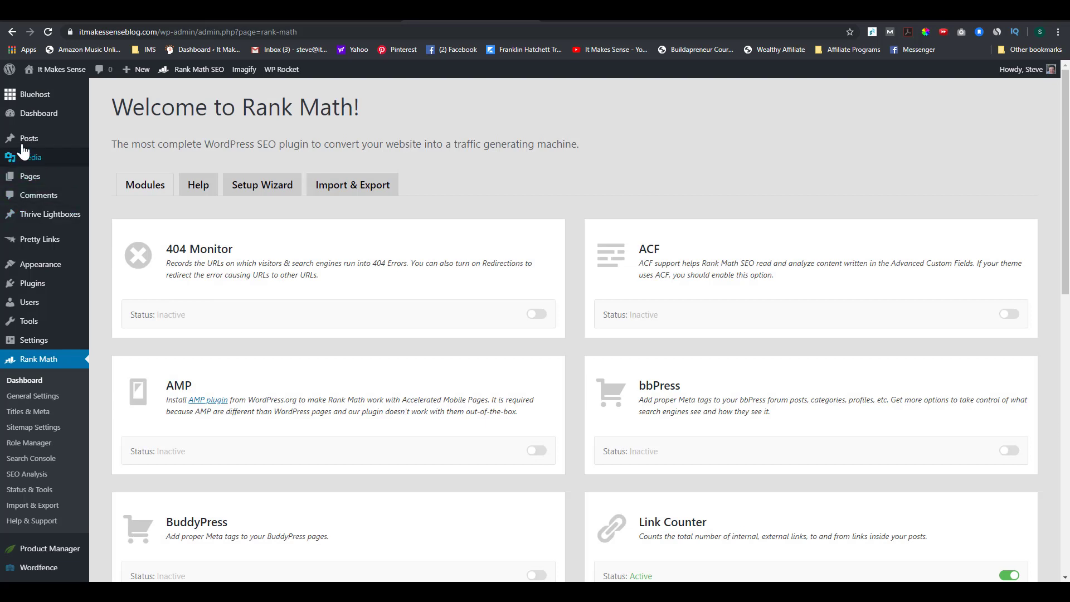
Step: Search All Posts for 'review' and edit the My Review post (34/100)
mouse_move(22, 146)
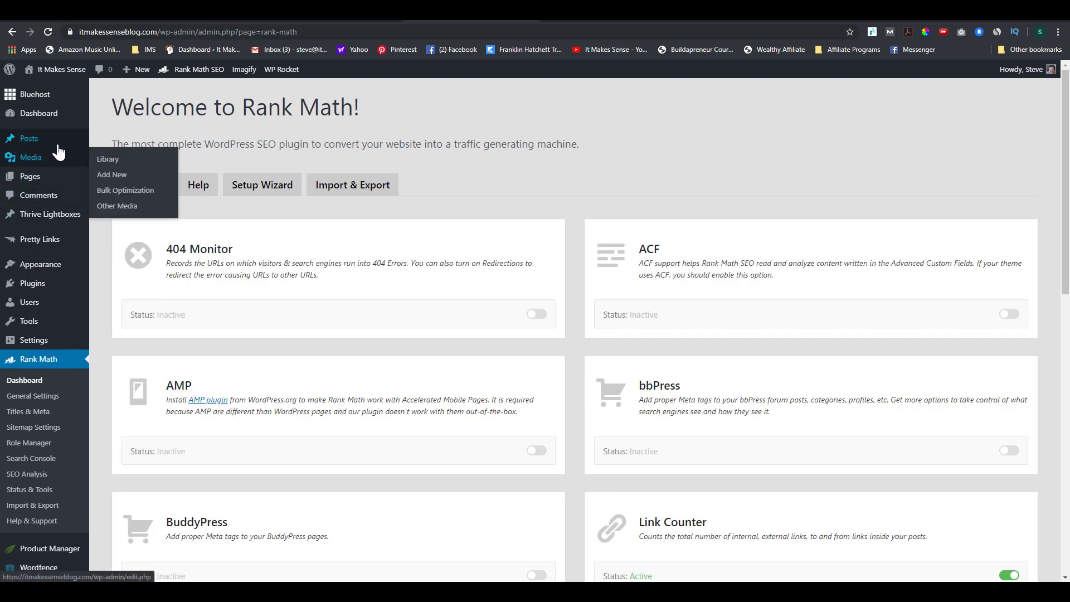
left_click(29, 140)
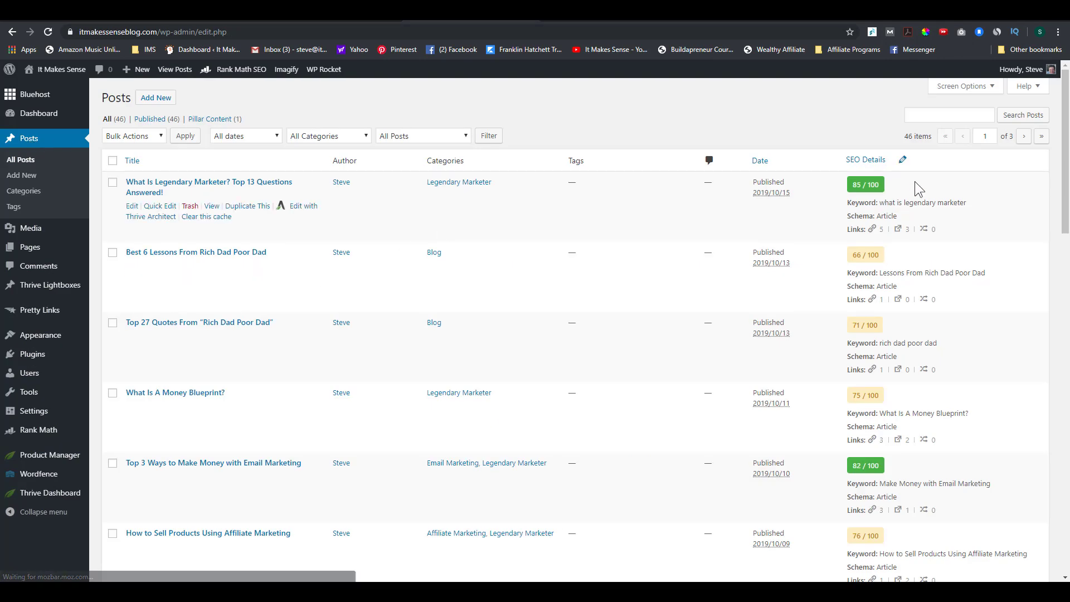
left_click(927, 121)
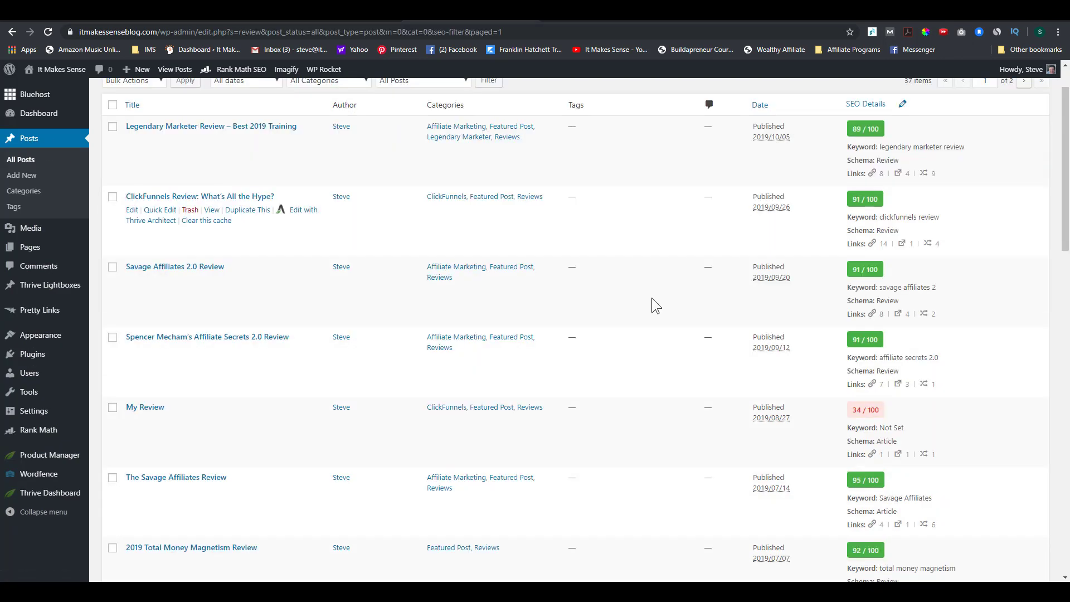
scroll(439, 370, "down", 3)
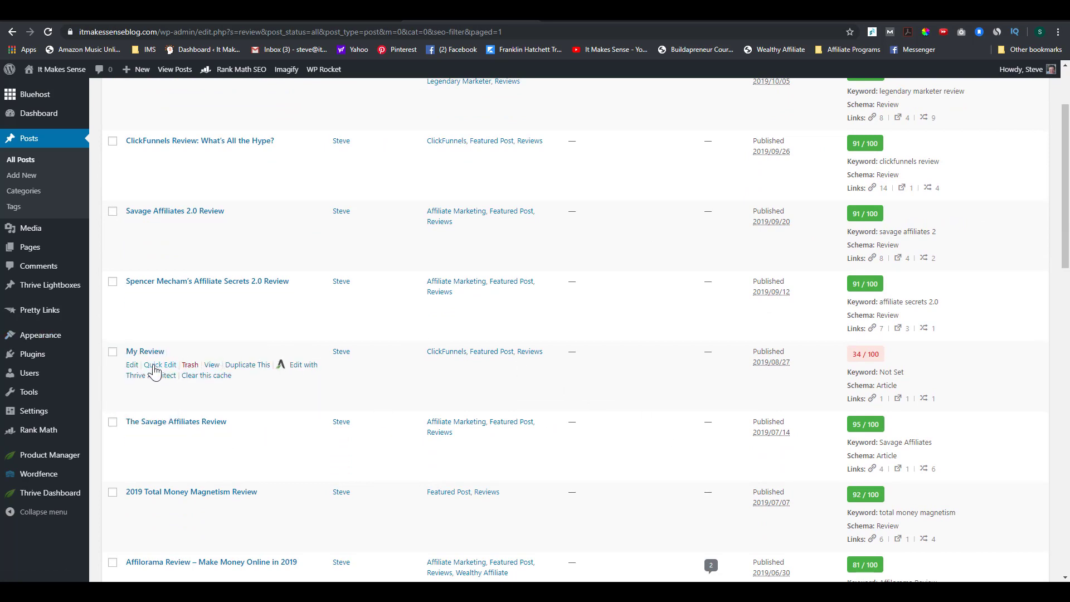
left_click(132, 364)
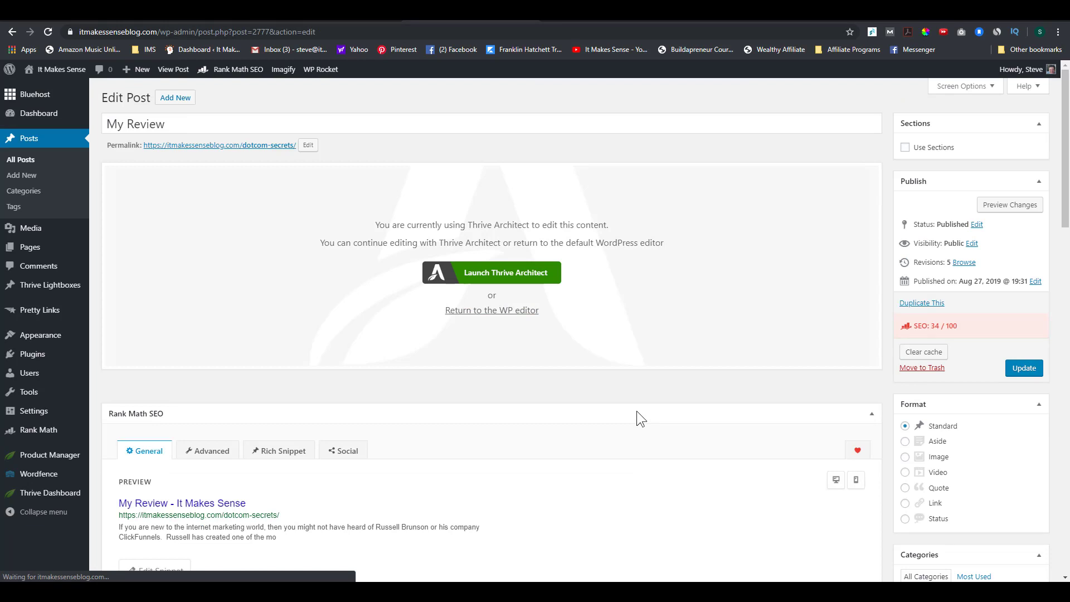
Step: Scroll through My Review's Basic SEO, Additional and Readability checks, noting the empty focus keyword
scroll(636, 411, "down", 1)
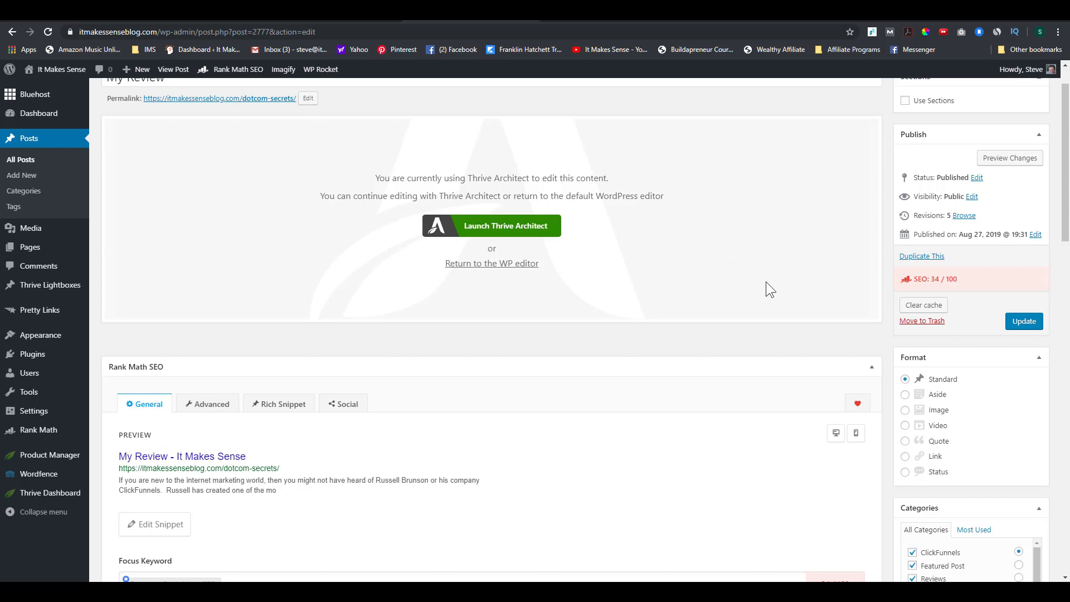
scroll(722, 303, "up", 1)
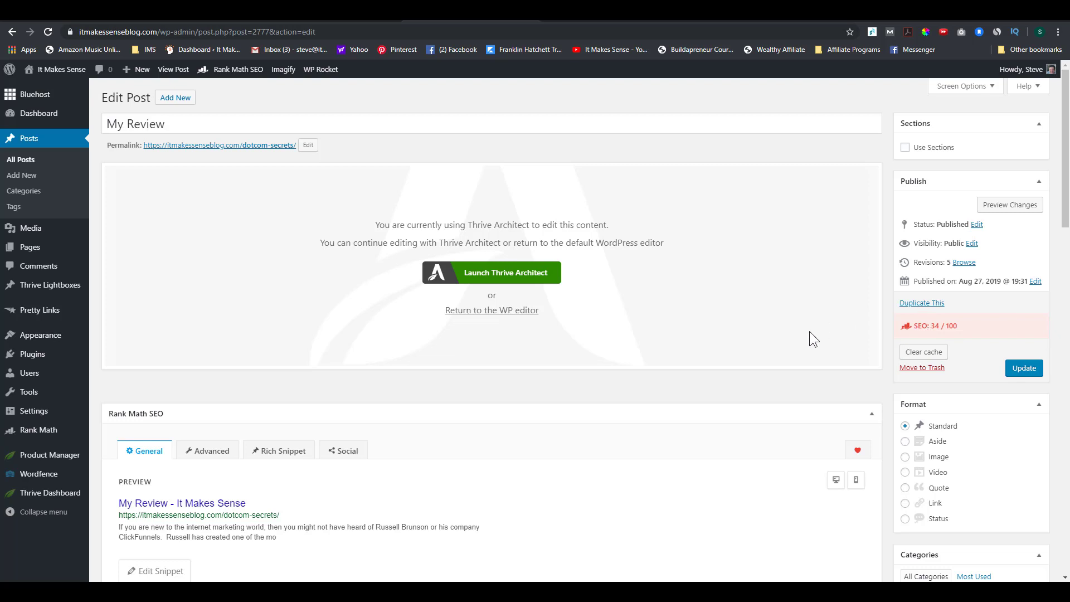
scroll(295, 205, "down", 8)
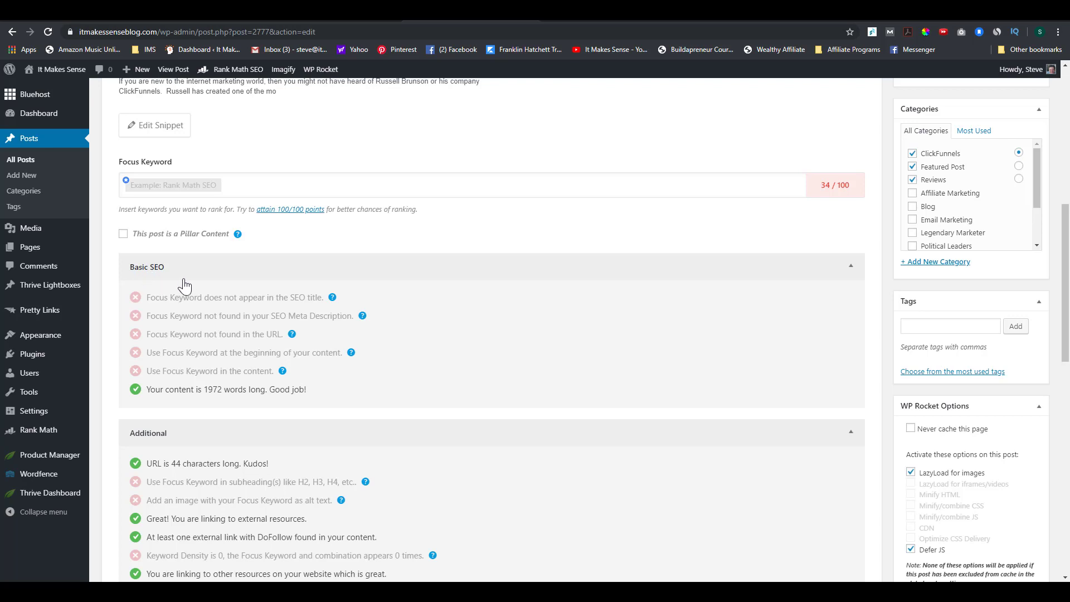
scroll(184, 284, "down", 1)
scroll(210, 336, "down", 1)
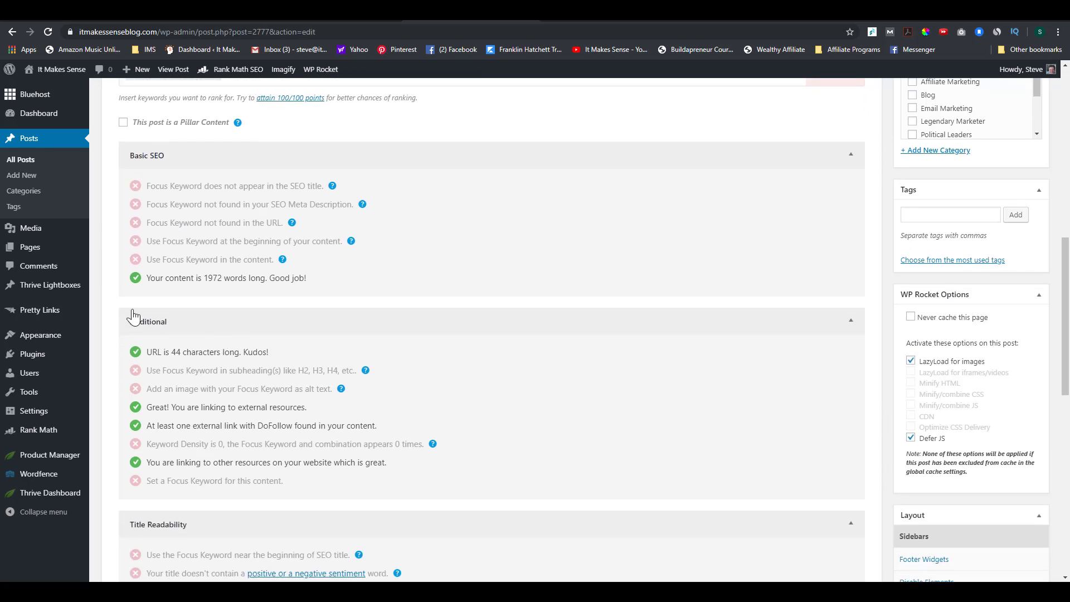
scroll(186, 335, "down", 3)
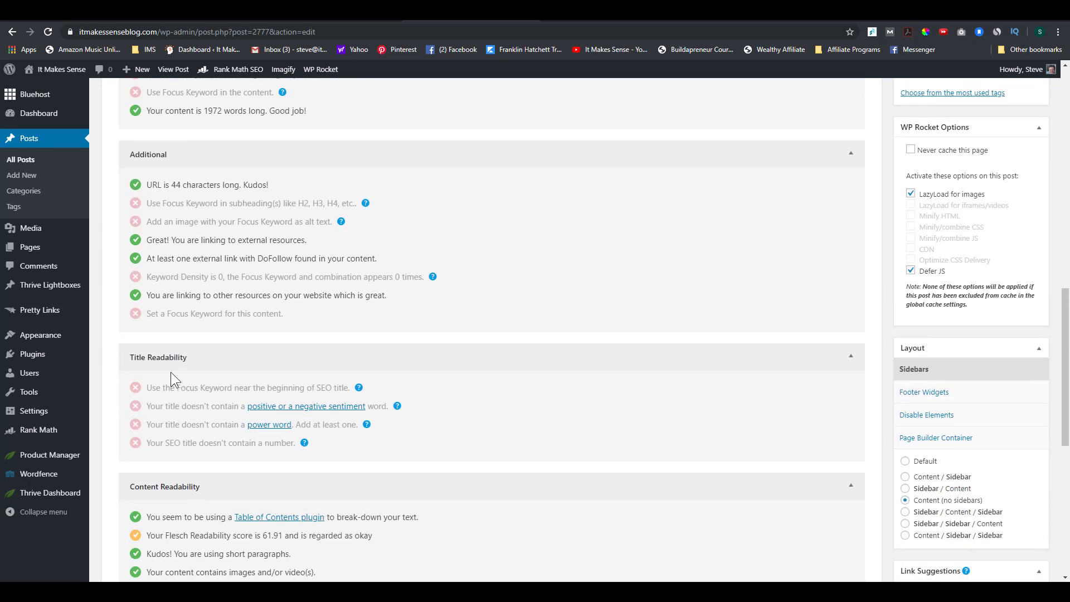
scroll(240, 376, "down", 2)
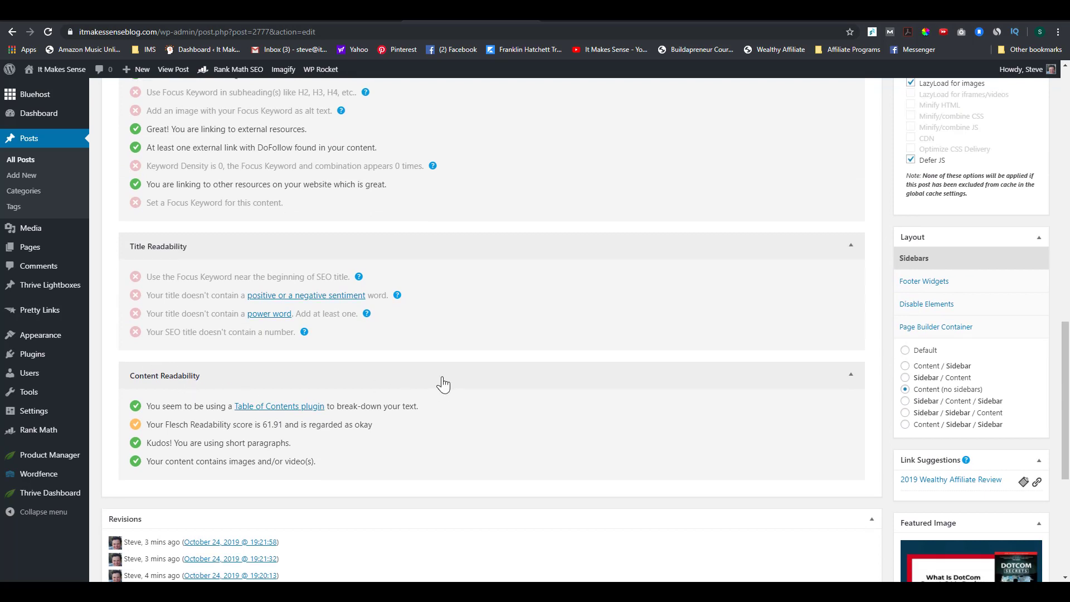
scroll(440, 379, "up", 7)
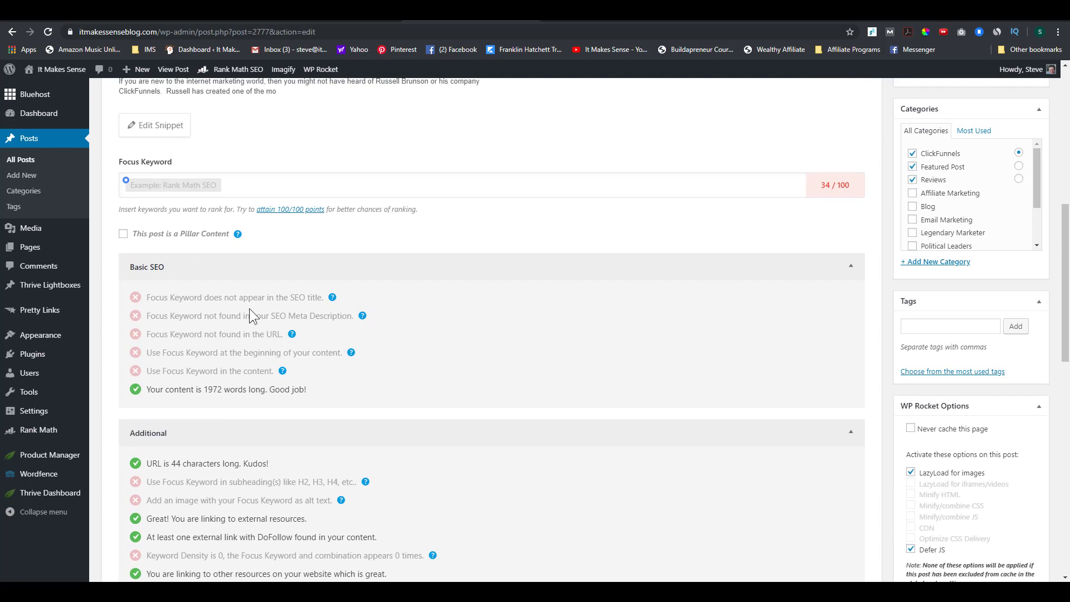
scroll(460, 328, "up", 2)
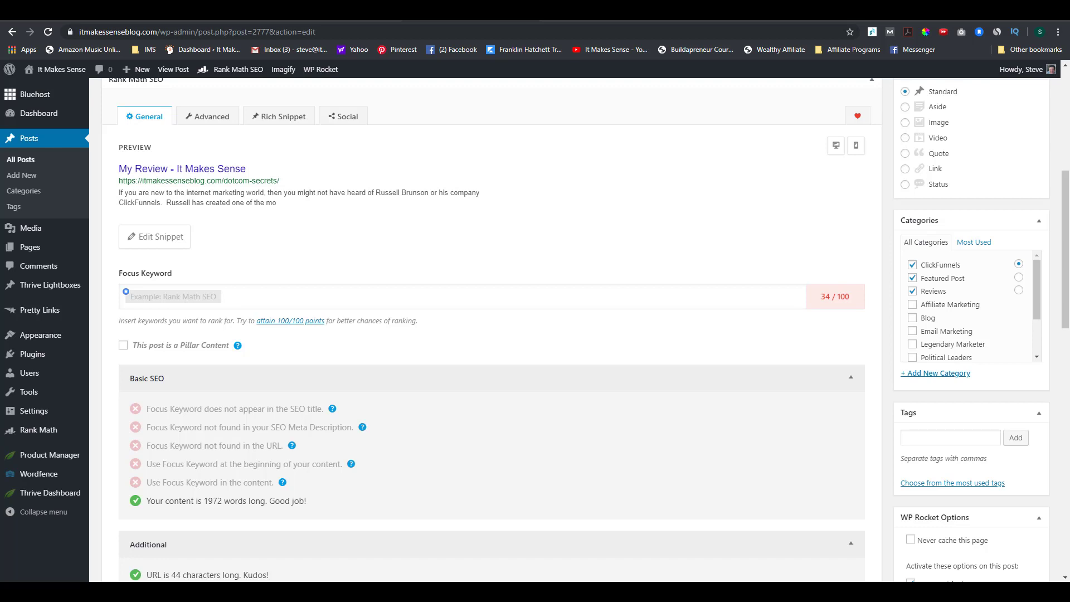
left_click(175, 299)
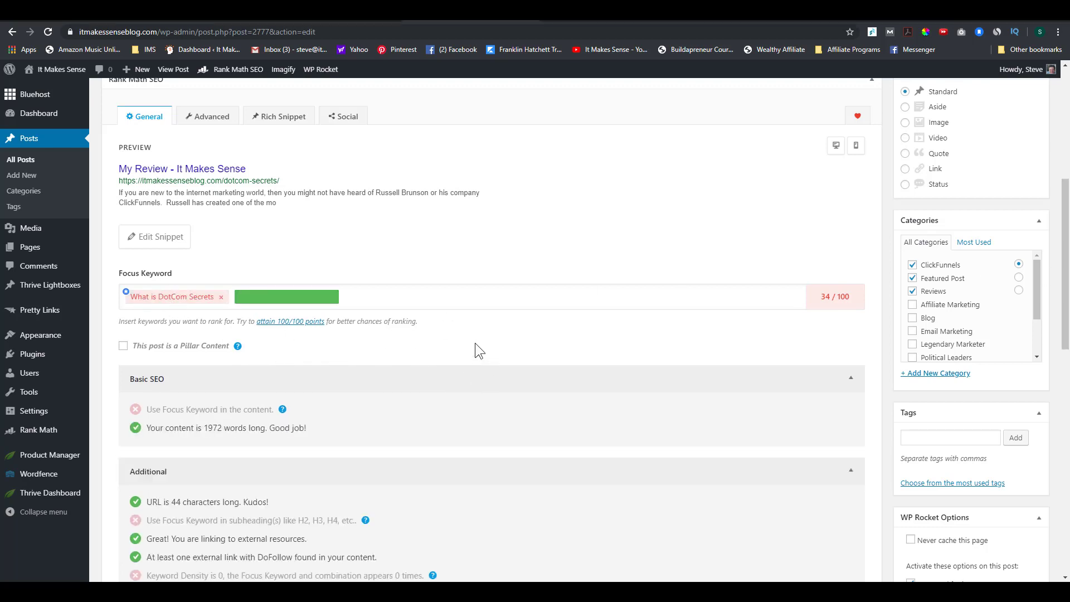
scroll(641, 381, "up", 4)
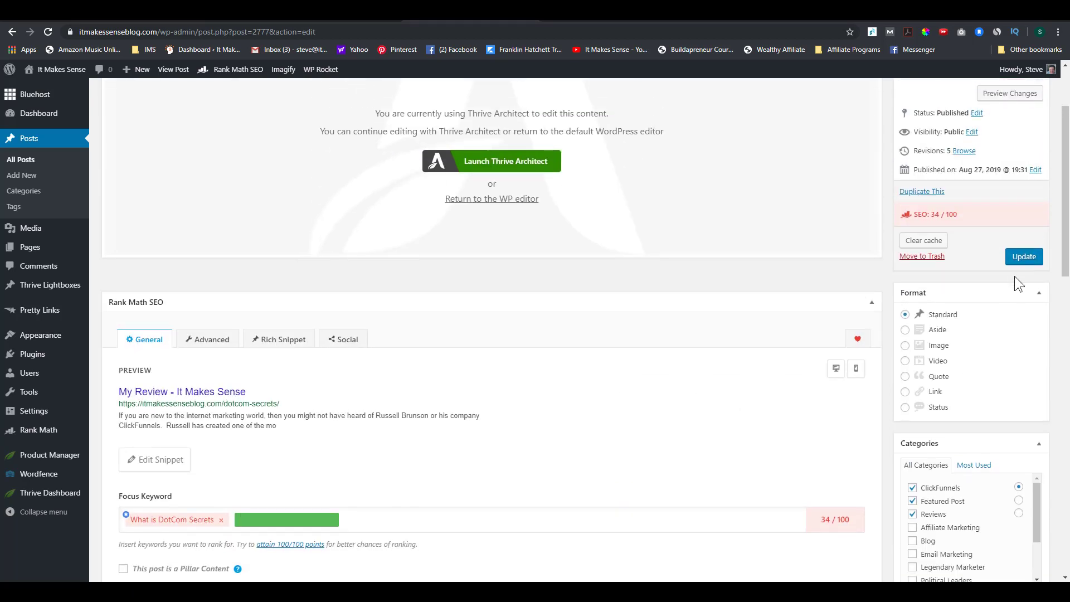
left_click(1023, 257)
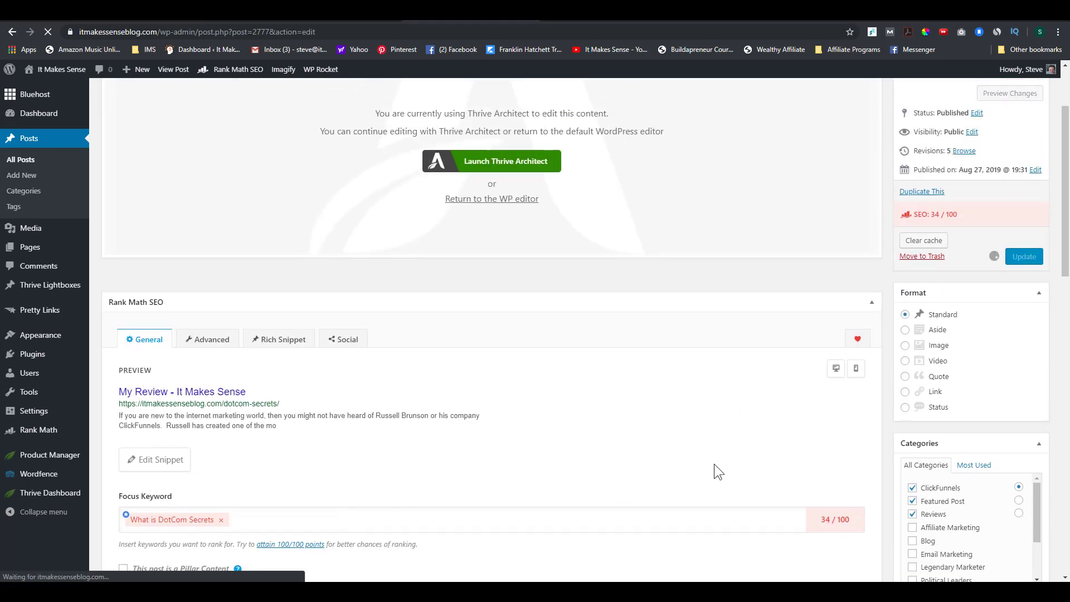
scroll(714, 464, "down", 1)
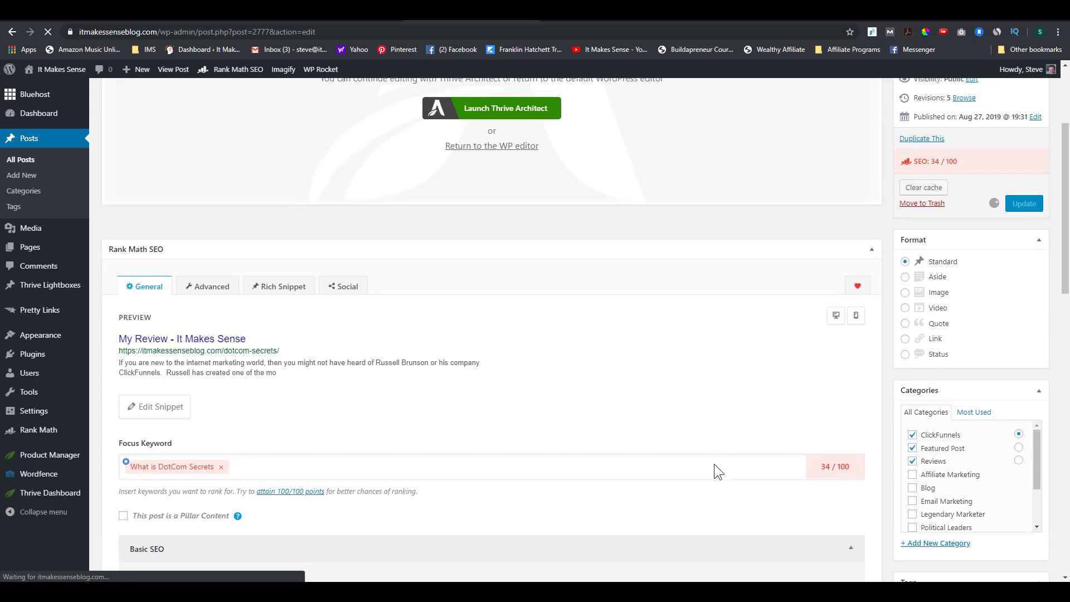
scroll(717, 472, "down", 2)
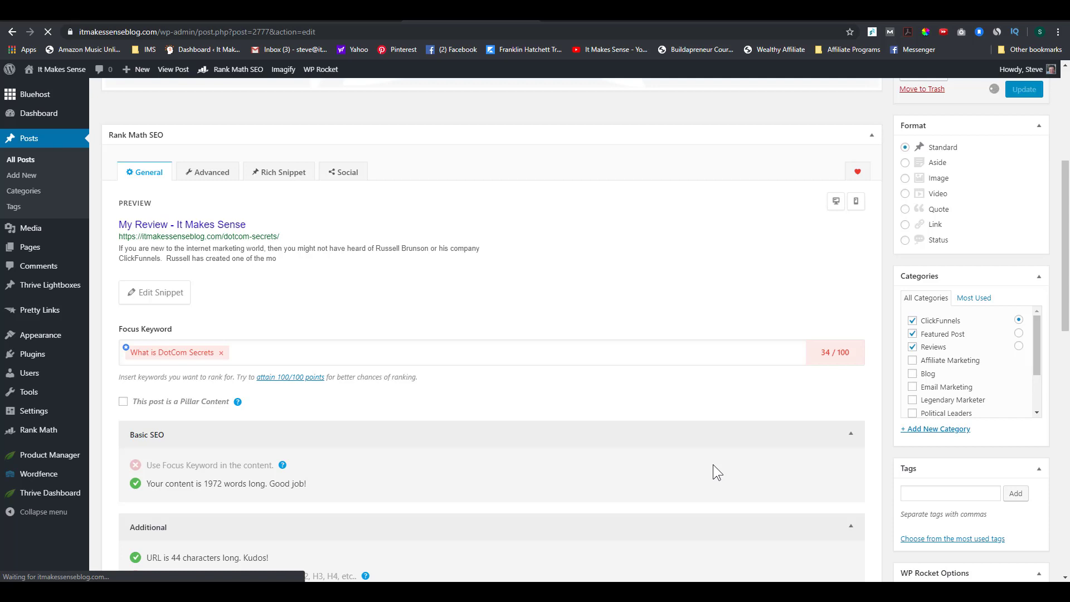
scroll(711, 465, "up", 2)
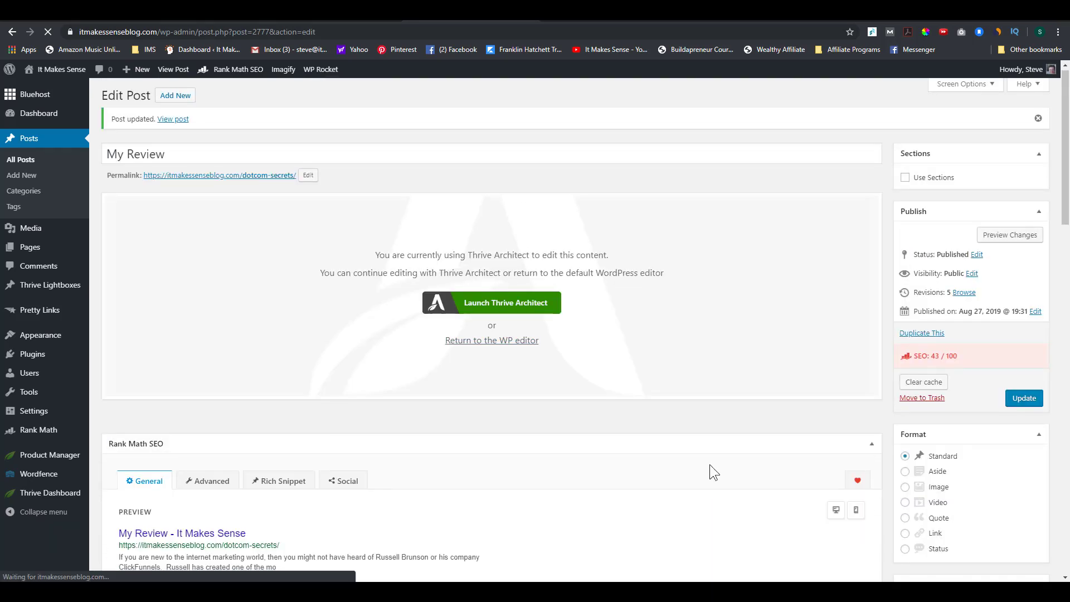
scroll(326, 294, "down", 8)
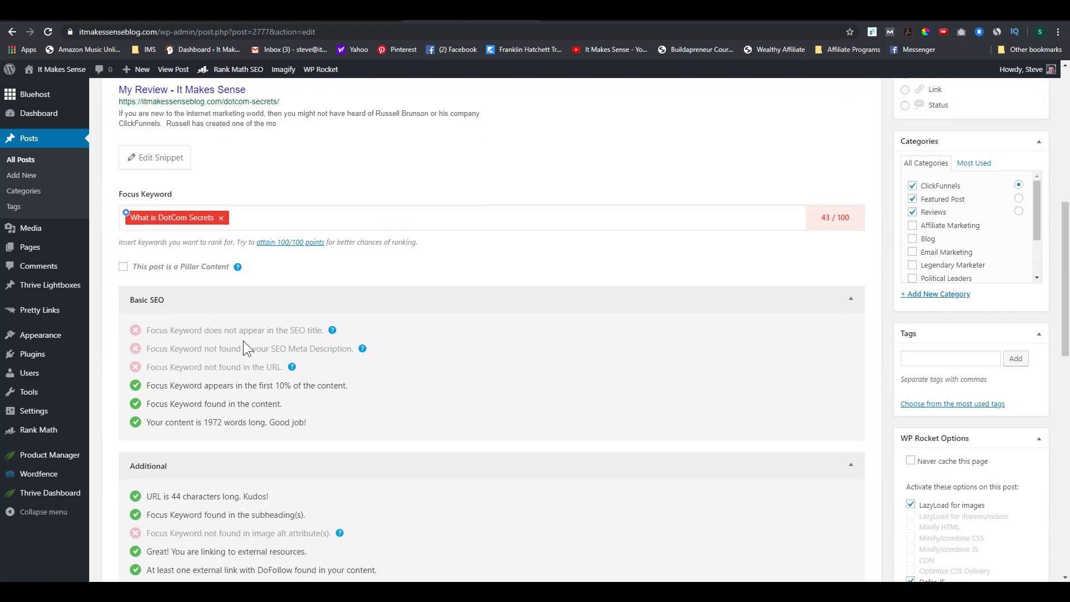
scroll(397, 353, "up", 8)
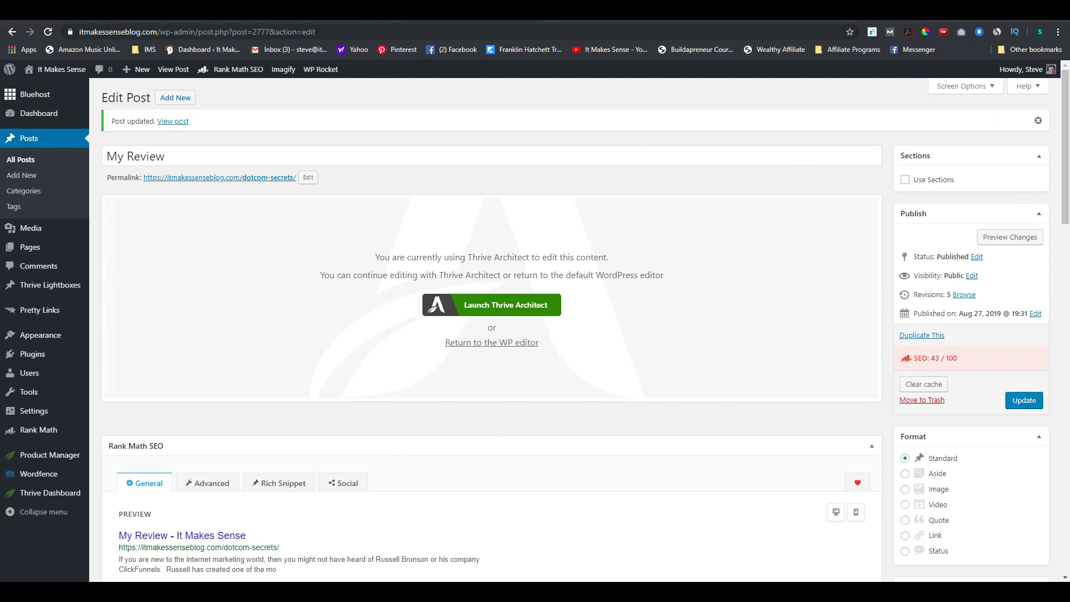
Step: Change the post title from 'My Review' to 'What is DotCom Secrets? My Review'
left_click_drag(174, 152, 113, 146)
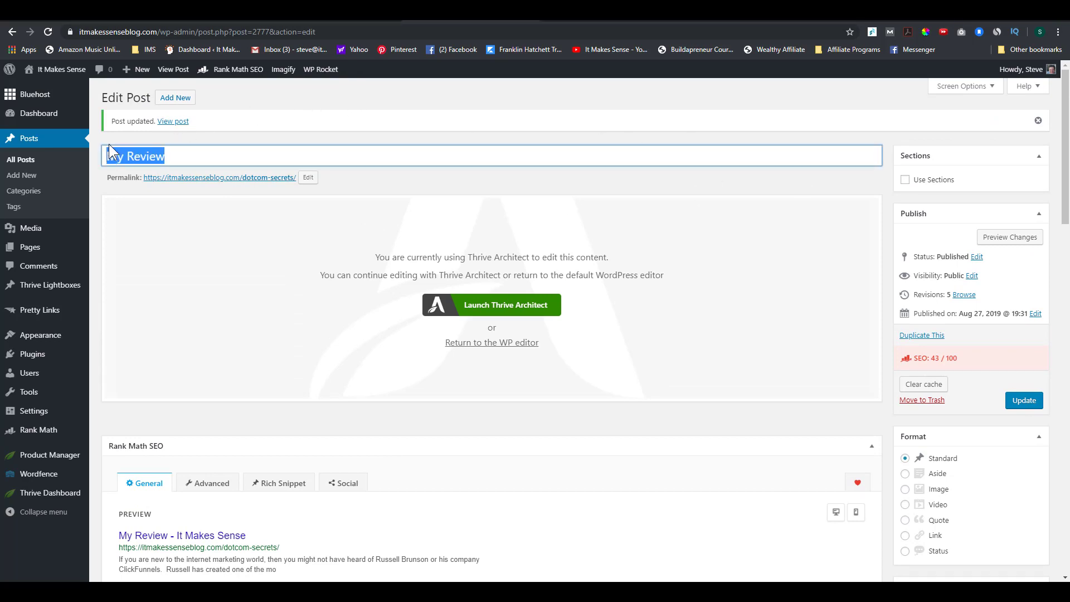
type("What is DotCom Secrets")
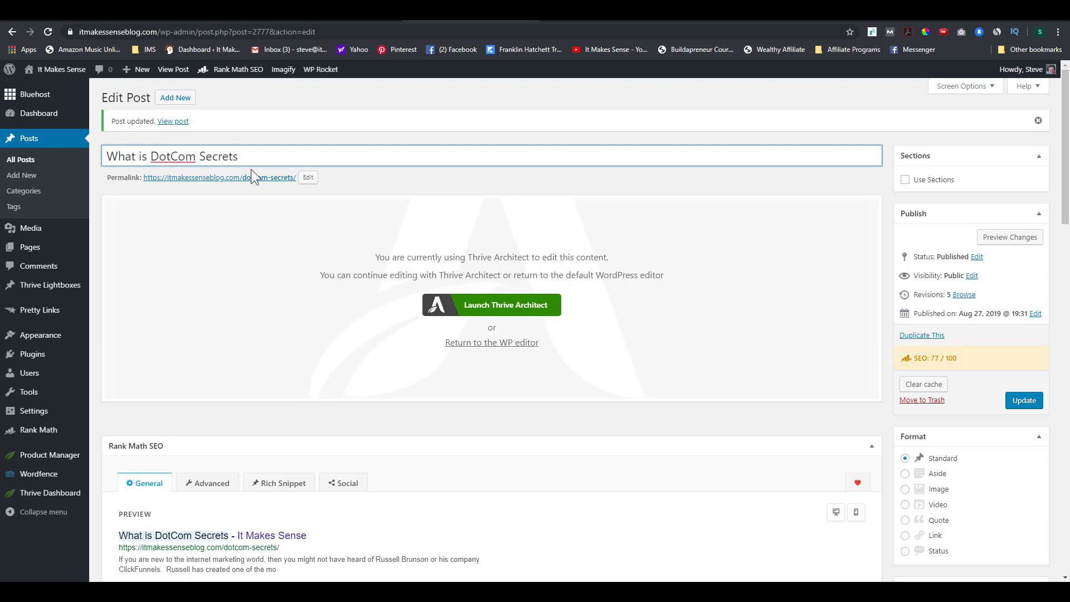
type("? My Review")
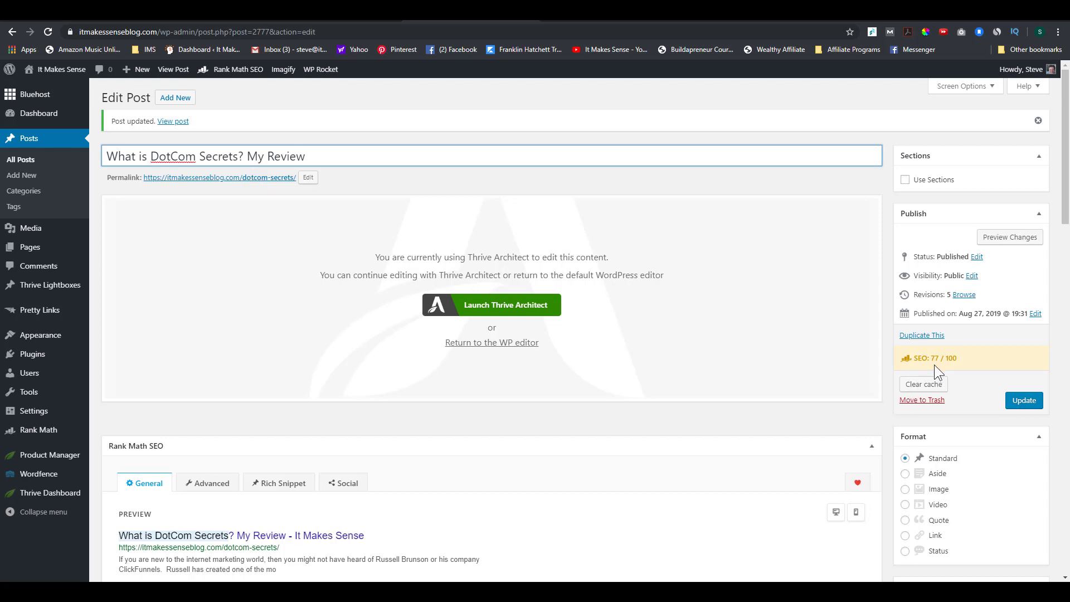
scroll(646, 373, "down", 7)
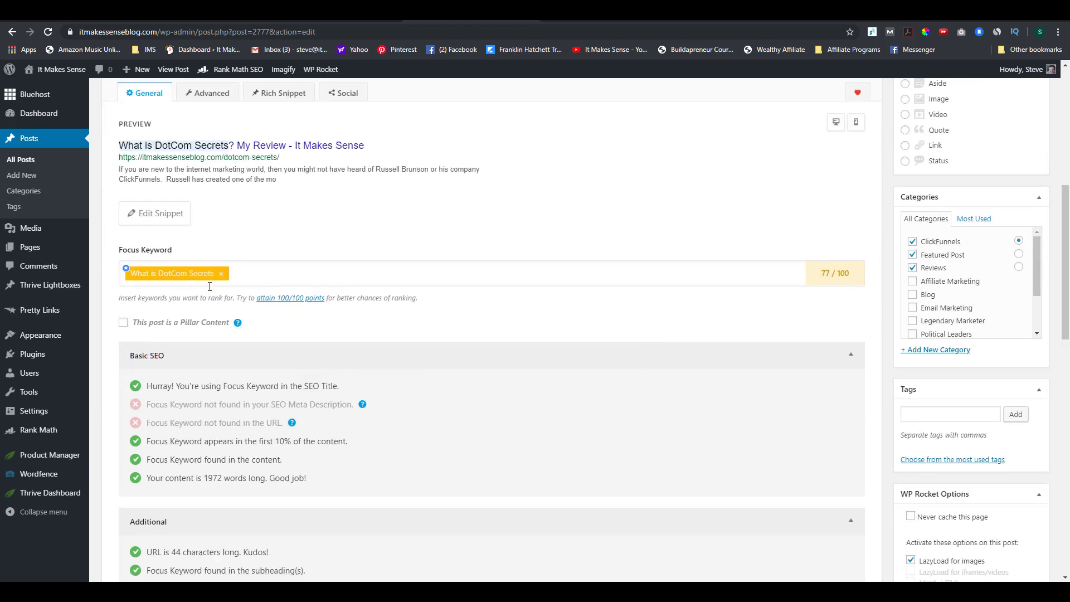
Step: Look over the 77/100 Rank Math checks, then switch to the Rank Math dashboard tab
scroll(292, 302, "up", 7)
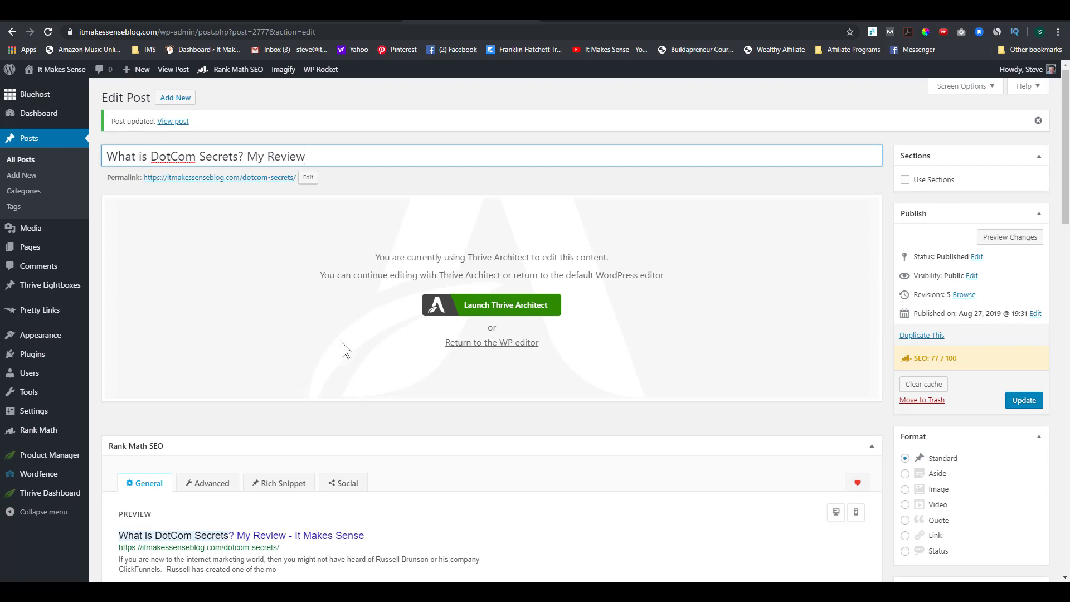
scroll(344, 329, "down", 8)
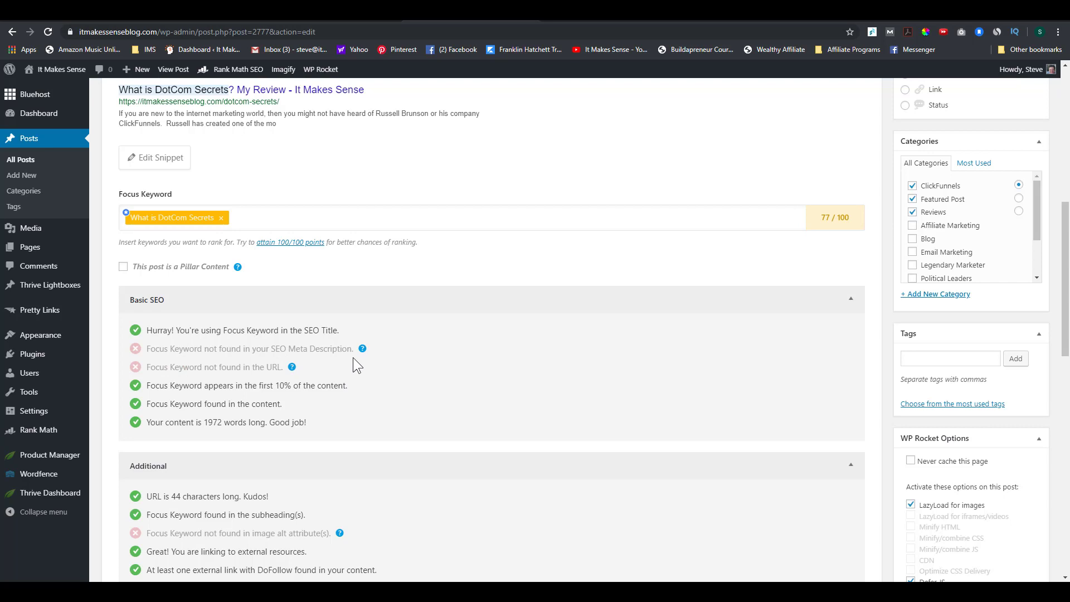
scroll(358, 362, "up", 4)
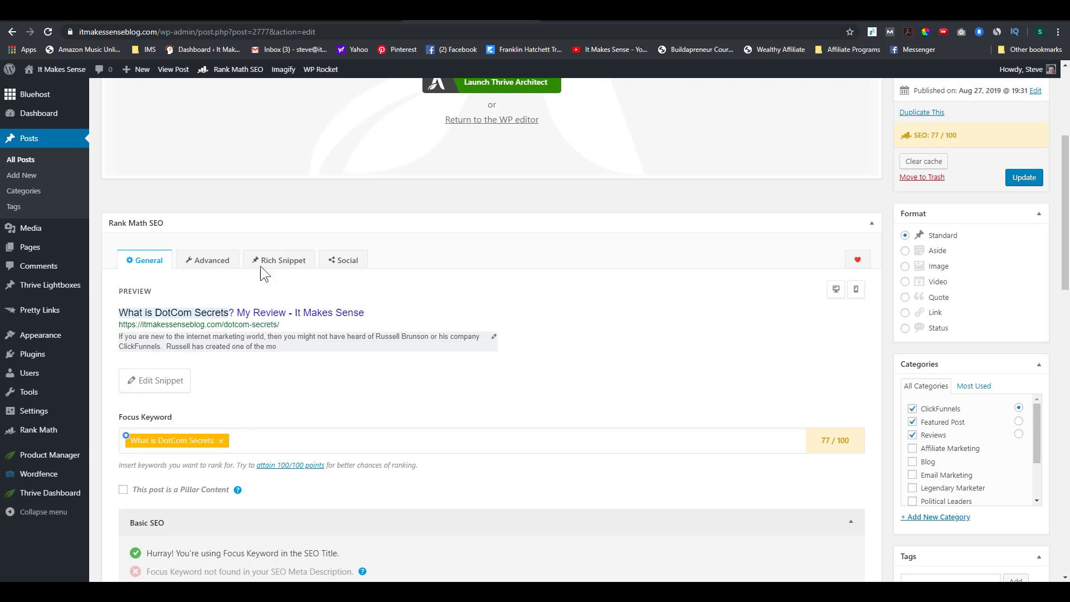
left_click(328, 22)
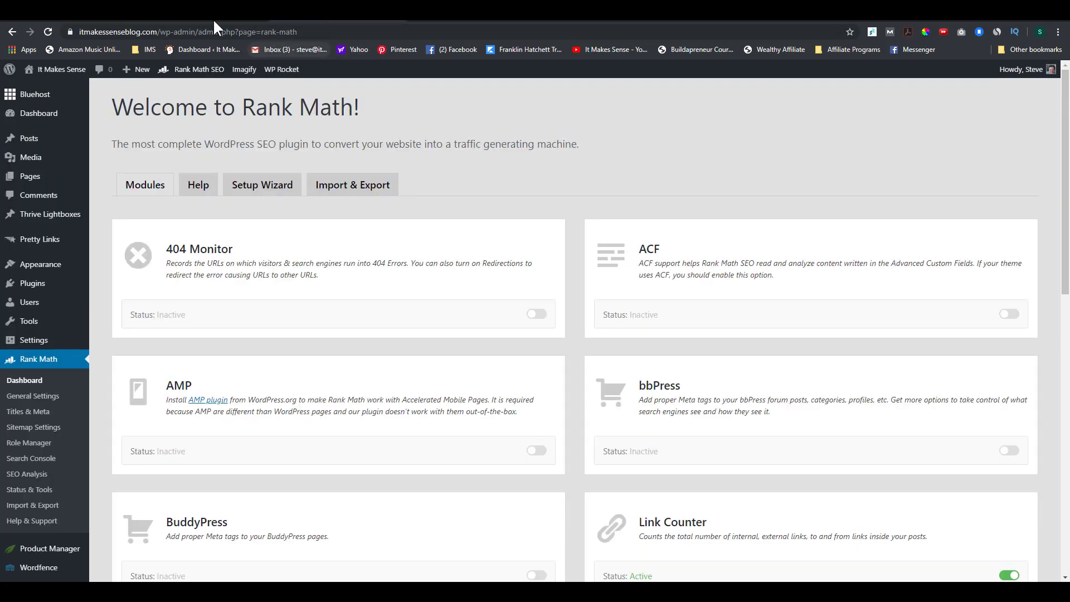
Step: Search Google for 'what is dotcom secrets' from the address bar of another tab
left_click(189, 21)
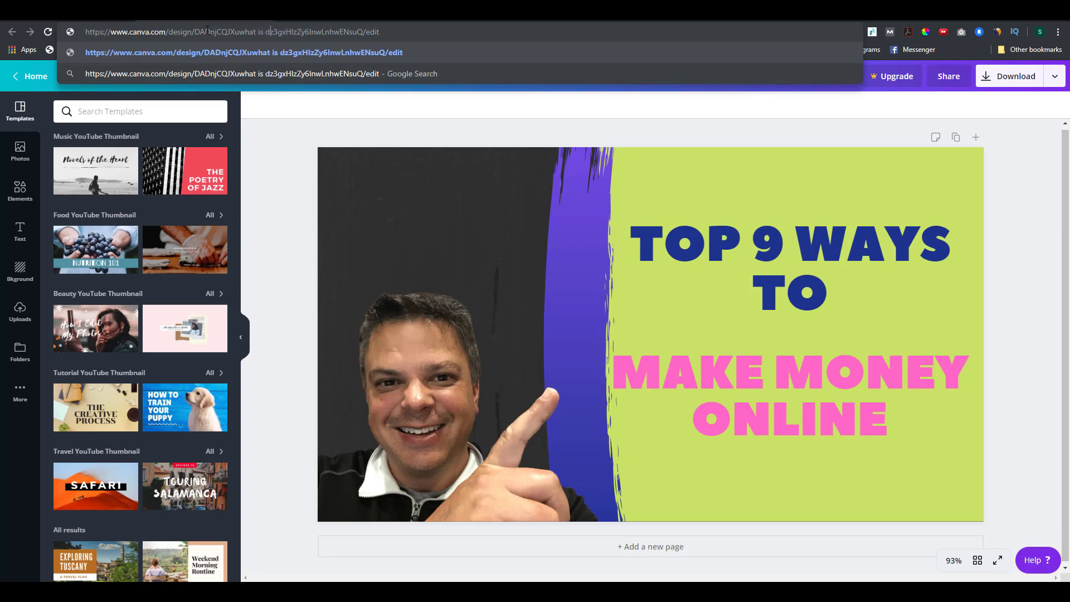
triple_click(206, 28)
type("what is dotcome se")
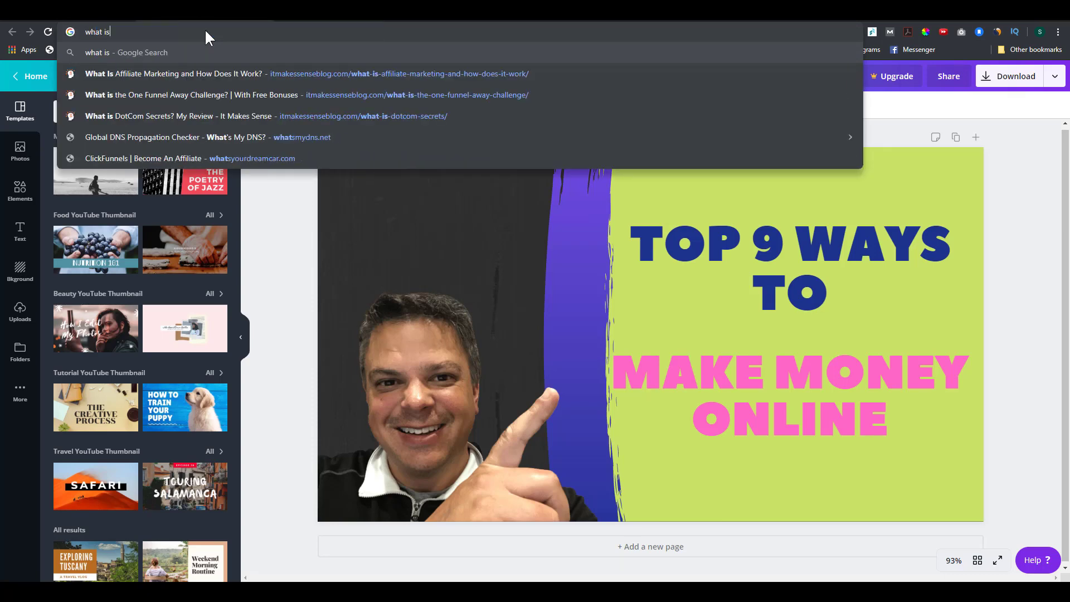
key("BackSpace")
key("BackSpace")
key("BackSpace")
key("BackSpace")
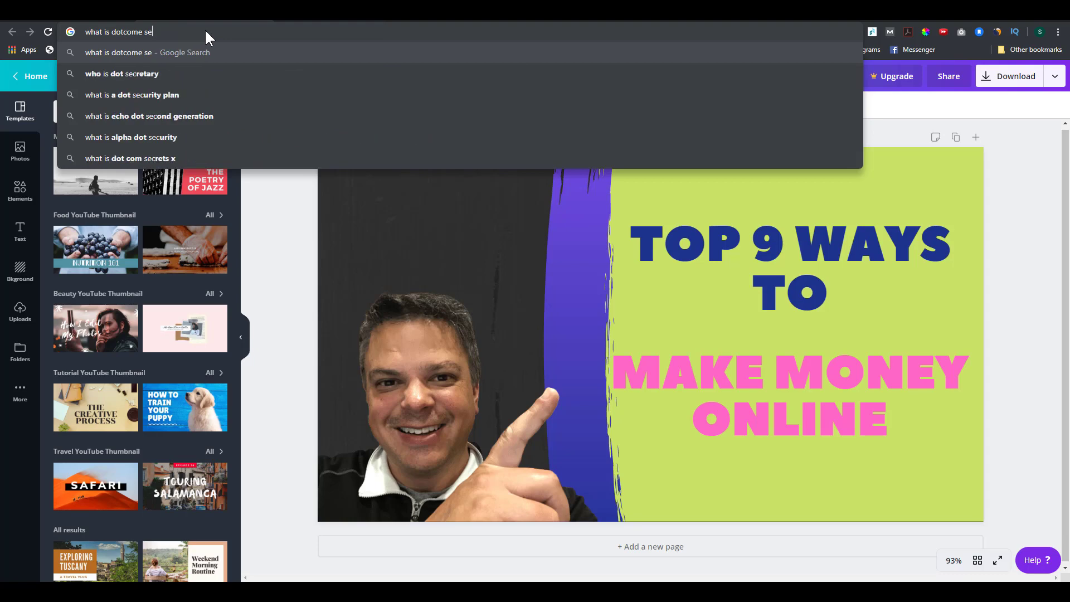
type("secre")
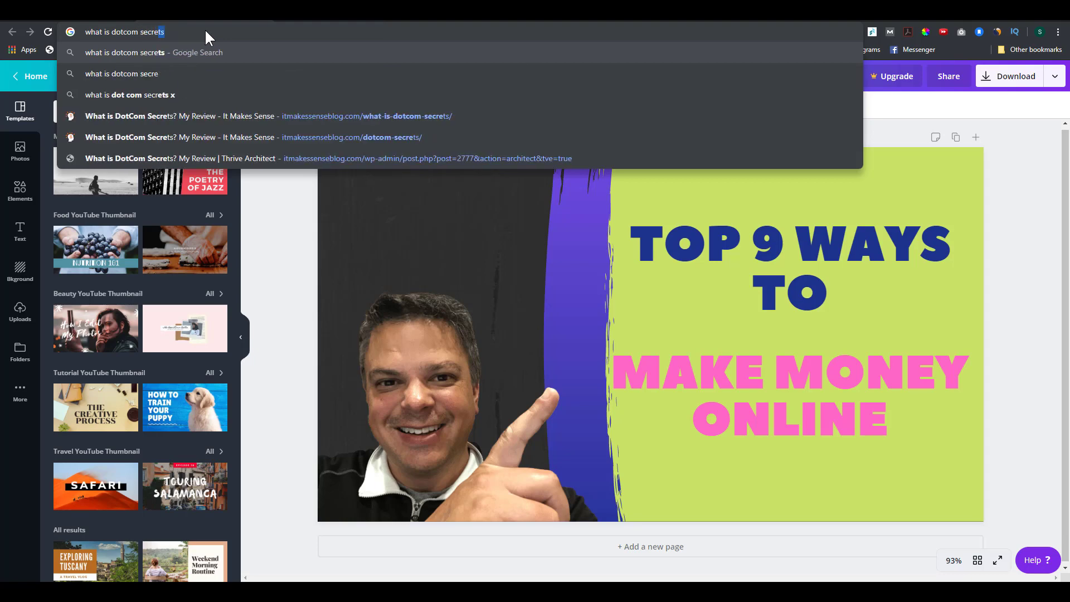
key("Return")
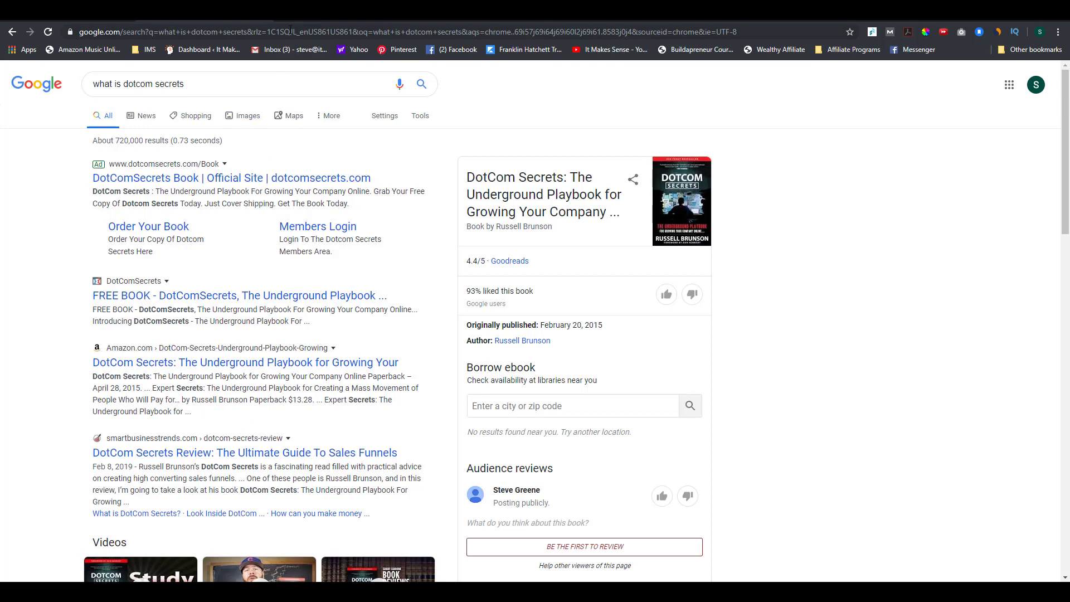
Step: Paste a new meta description beginning 'What is DotCom Secrets?' into the snippet editor
left_click(436, 18)
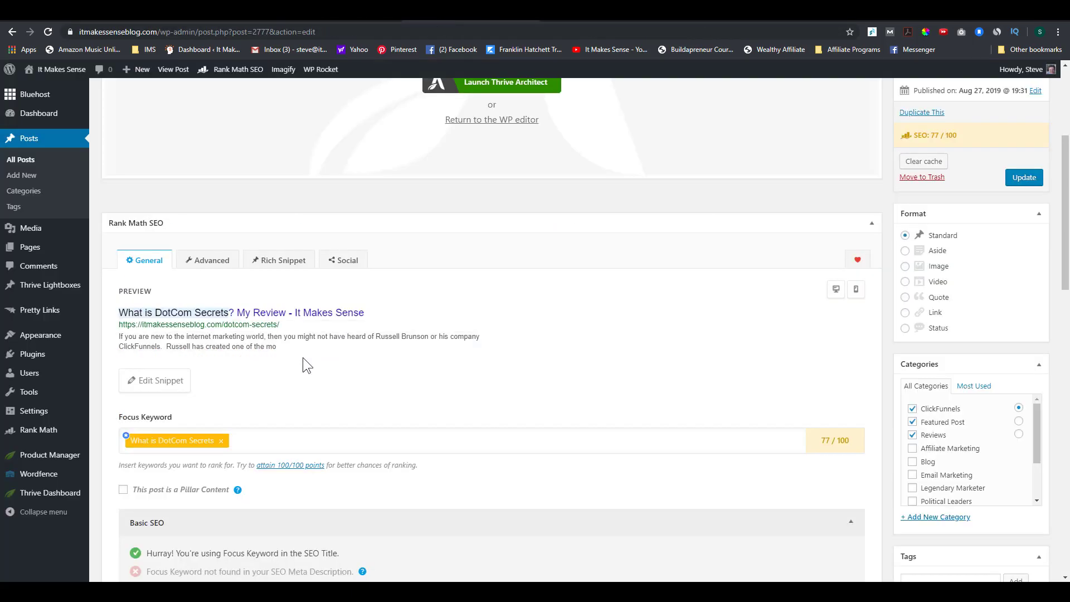
left_click(159, 380)
scroll(316, 333, "down", 4)
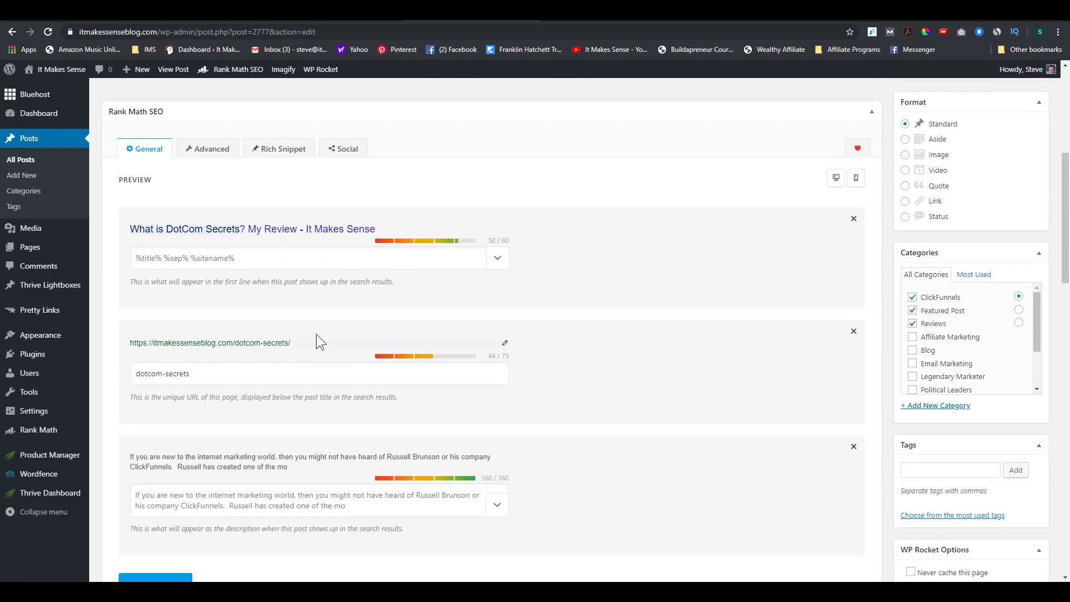
left_click(354, 394)
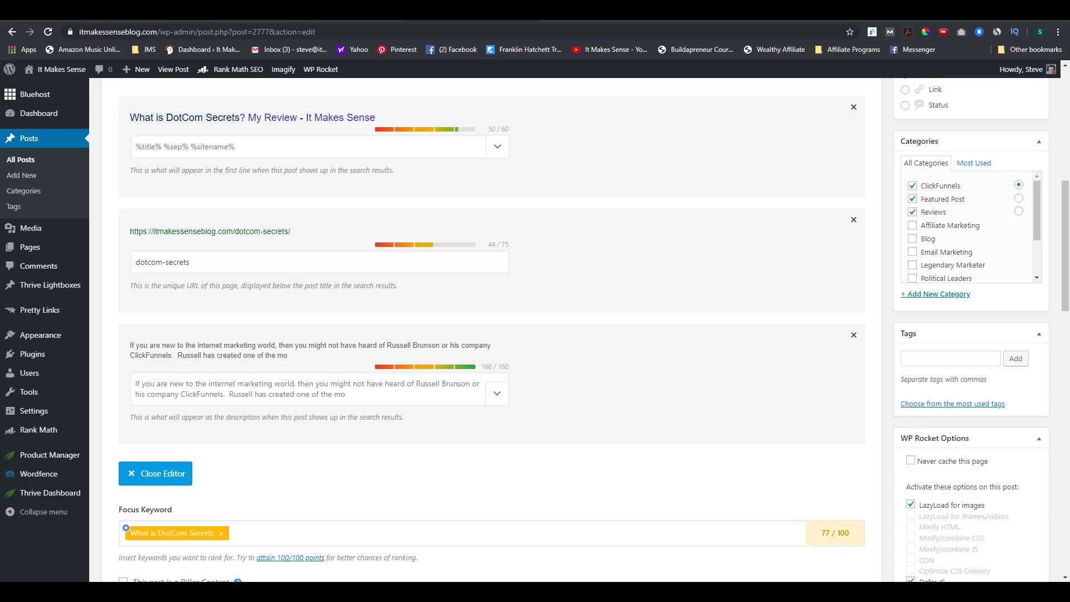
left_click(283, 387)
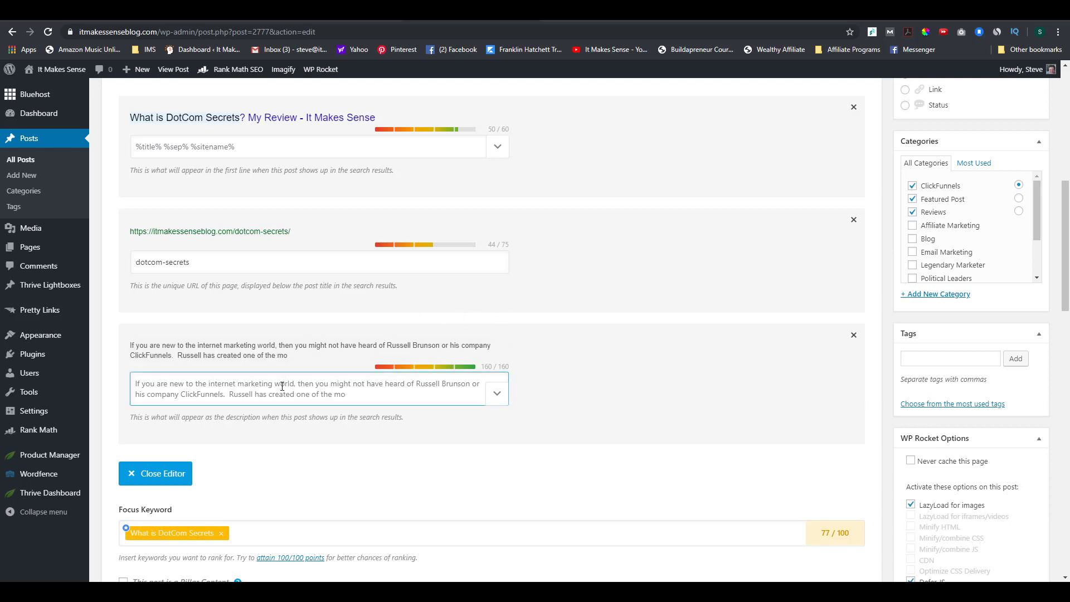
type("What is DotCom Secrets? Russell's Brunson's DotCom Secrets will give you the blueprint to create a highly successful sales funnel.  It's a must read for...")
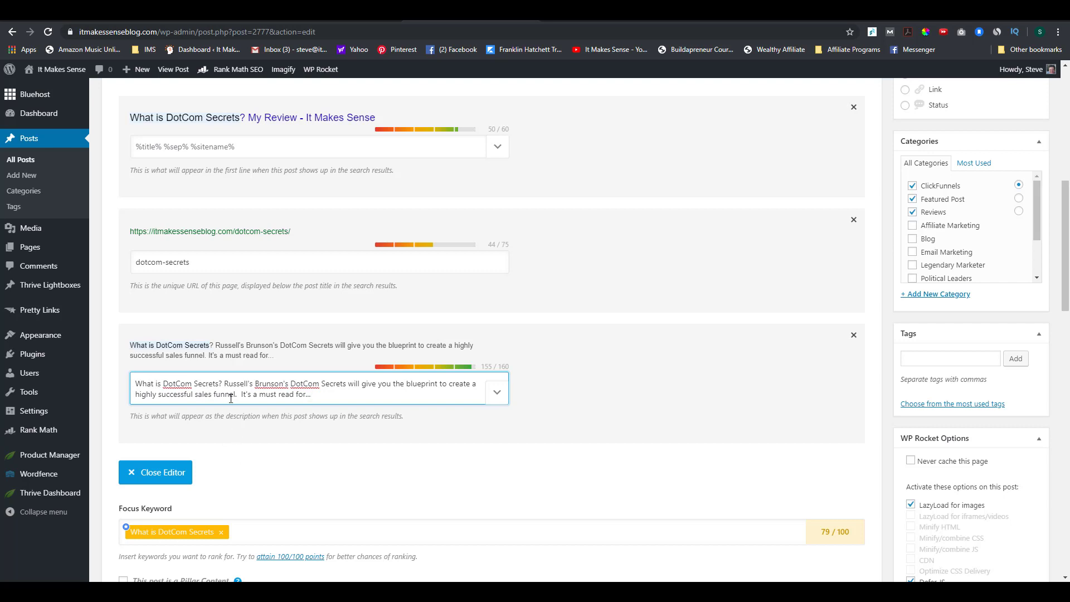
Step: Update the post and look over the Rank Math checks, now at 79/100
scroll(740, 463, "up", 7)
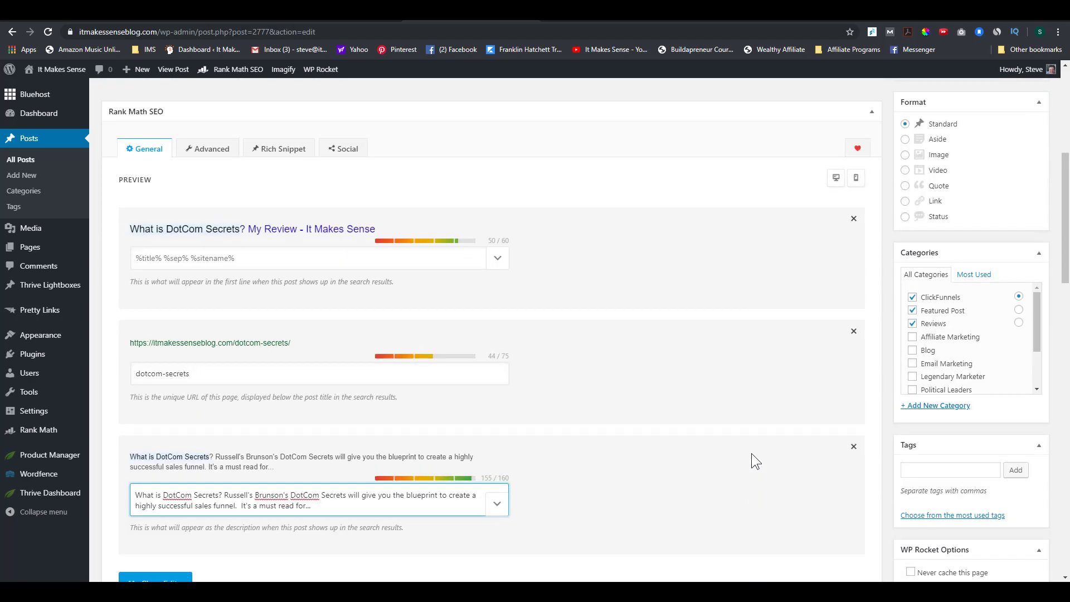
left_click(1025, 353)
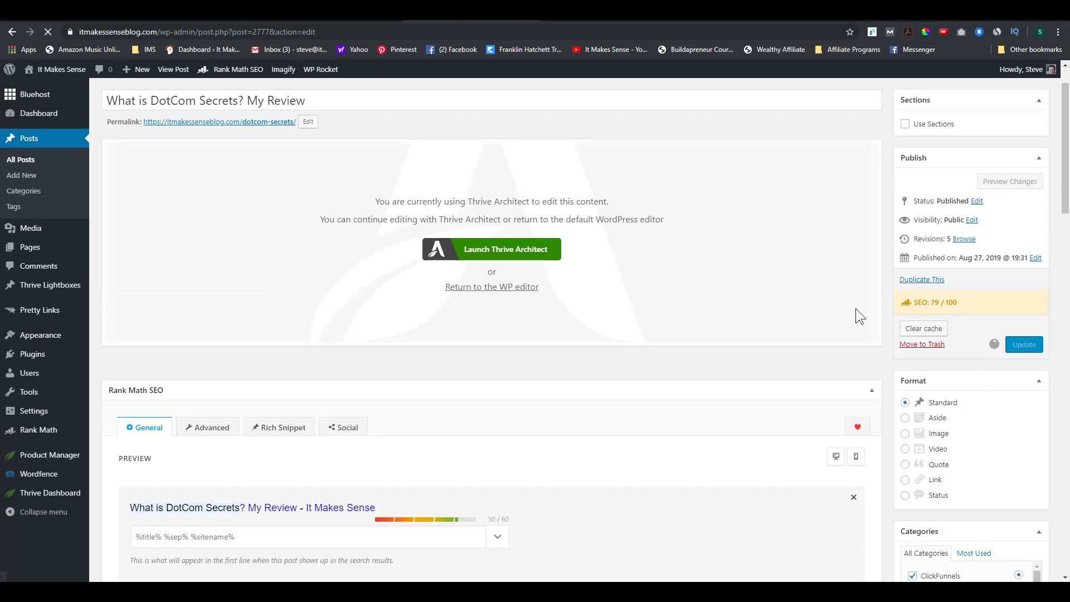
scroll(492, 387, "down", 10)
scroll(399, 387, "down", 1)
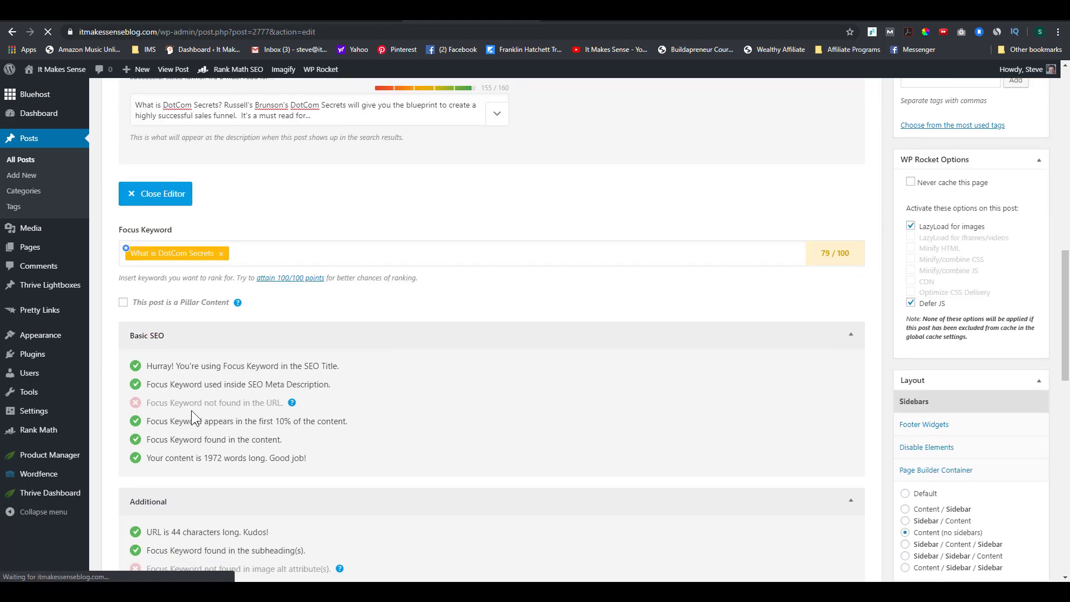
scroll(420, 440, "up", 11)
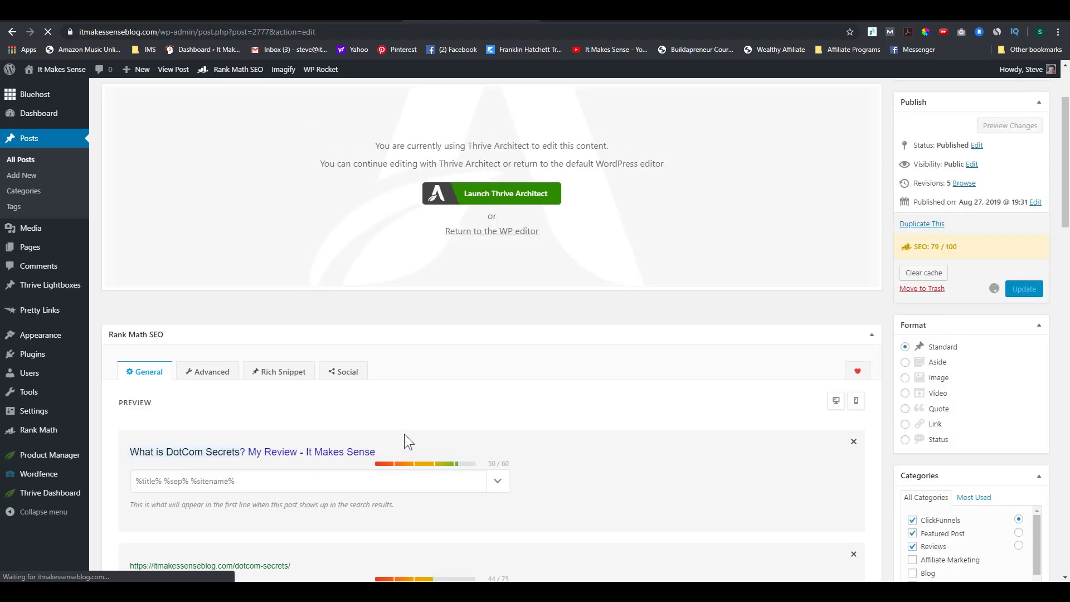
scroll(403, 433, "down", 3)
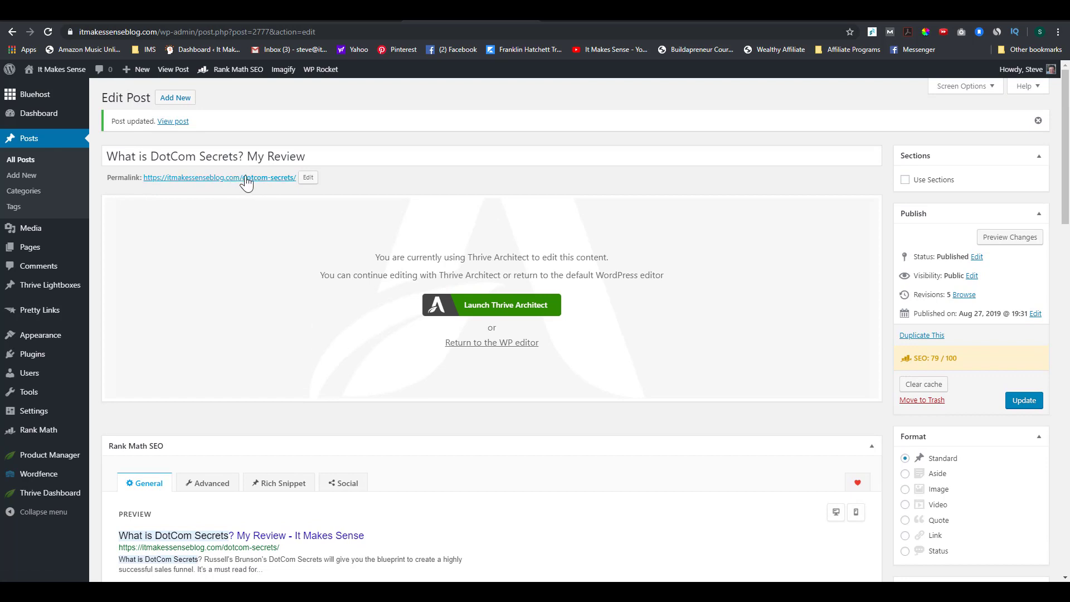
scroll(329, 342, "down", 5)
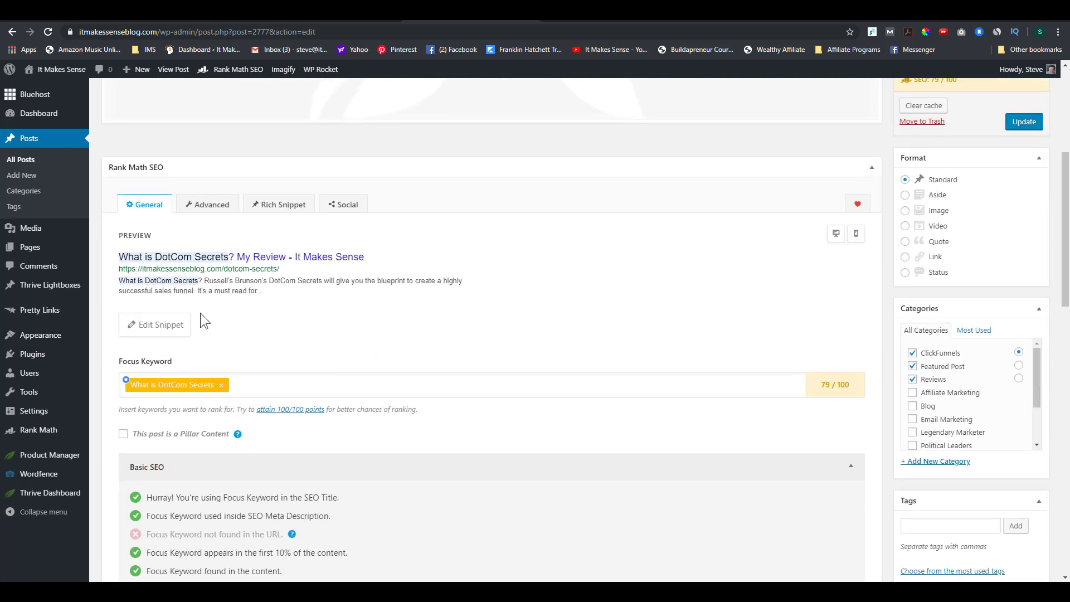
Step: Prepend 'what-is-' to the slug, making it 'what-is-dotcom-secrets', and update the post
left_click(177, 332)
left_click(368, 428)
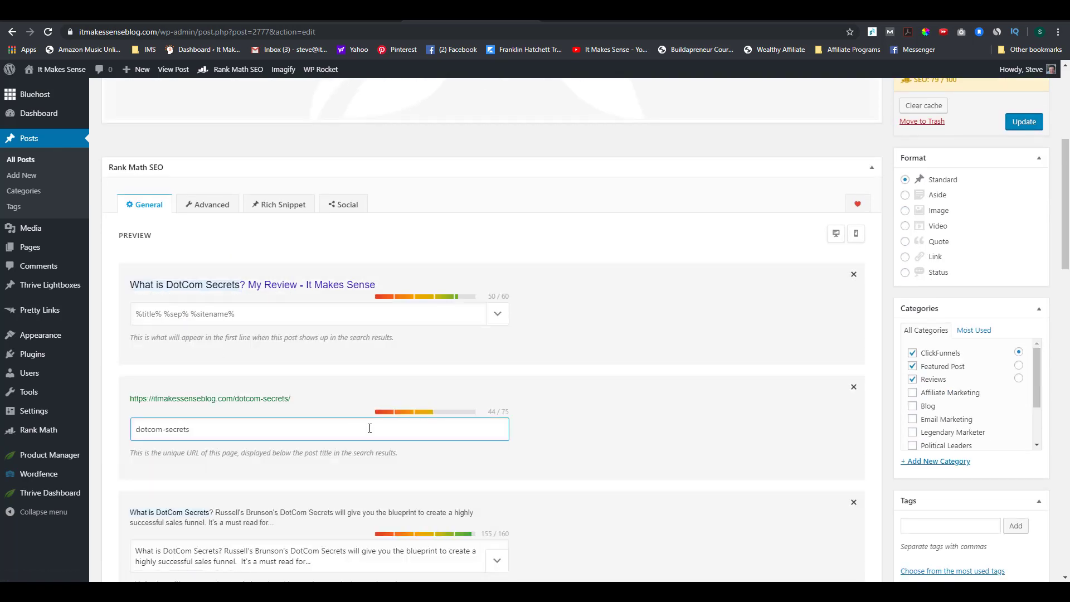
scroll(195, 390, "down", 1)
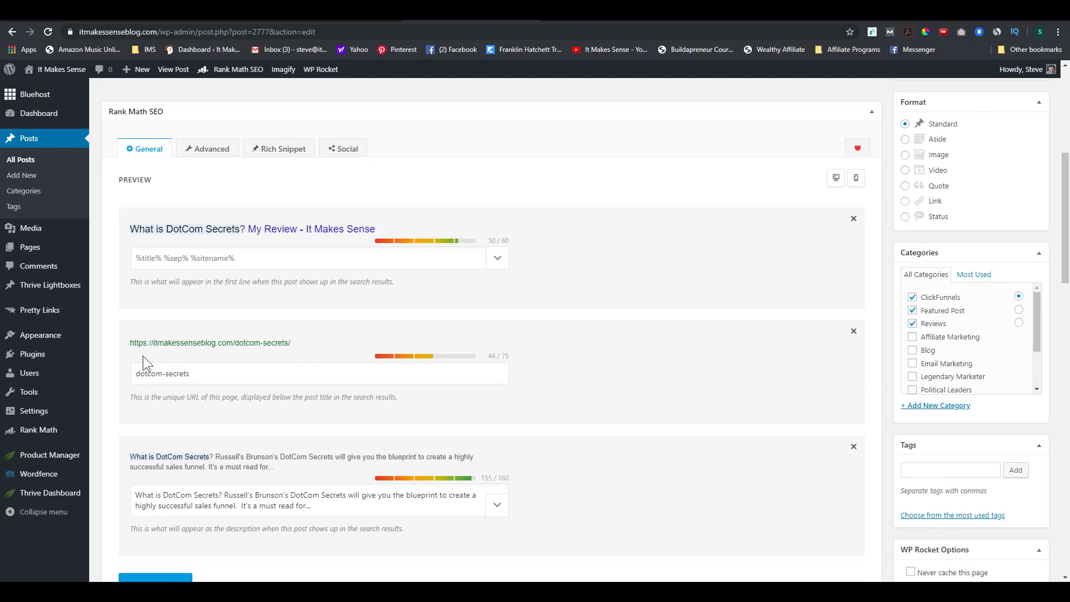
left_click(137, 375)
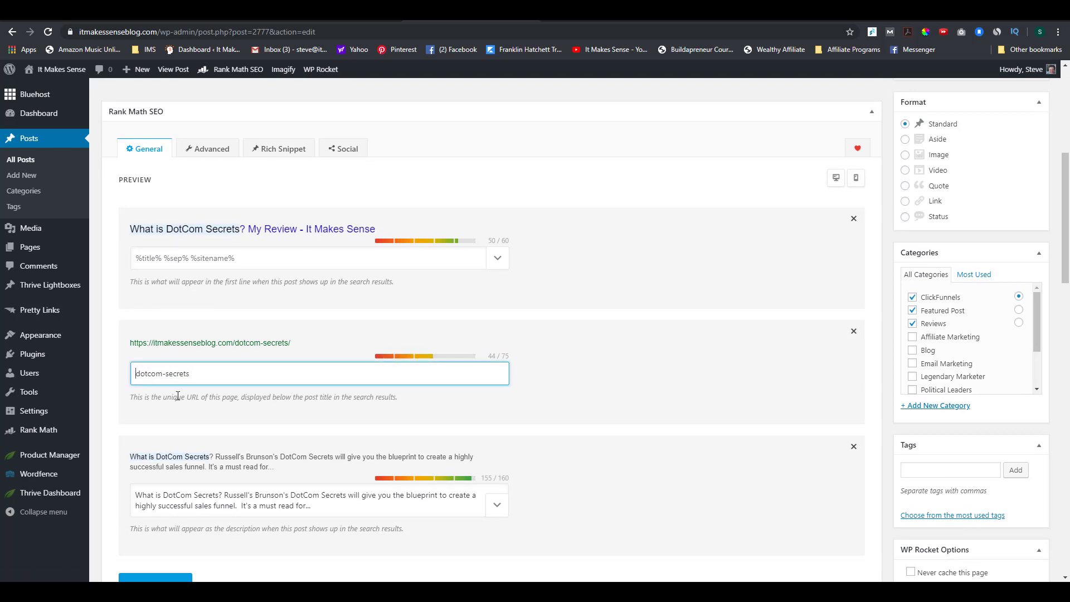
type("what-")
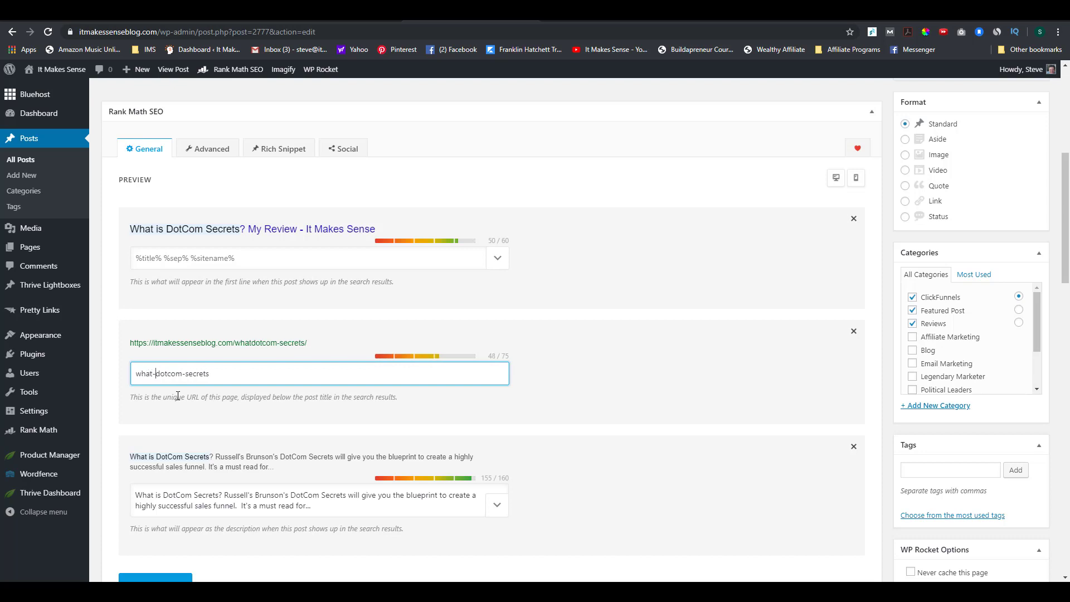
type("is-")
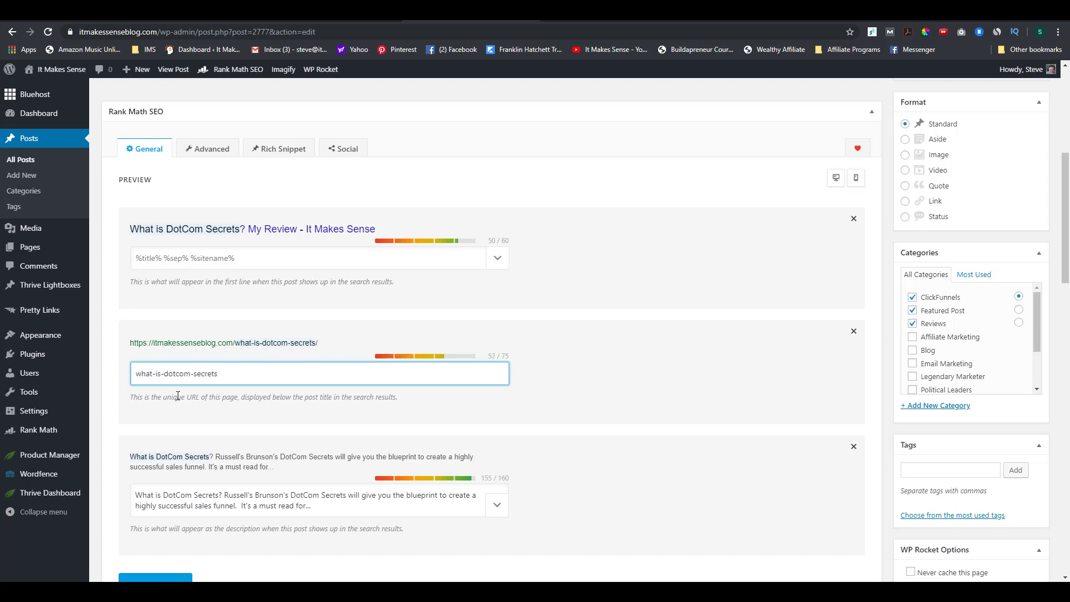
left_click(560, 400)
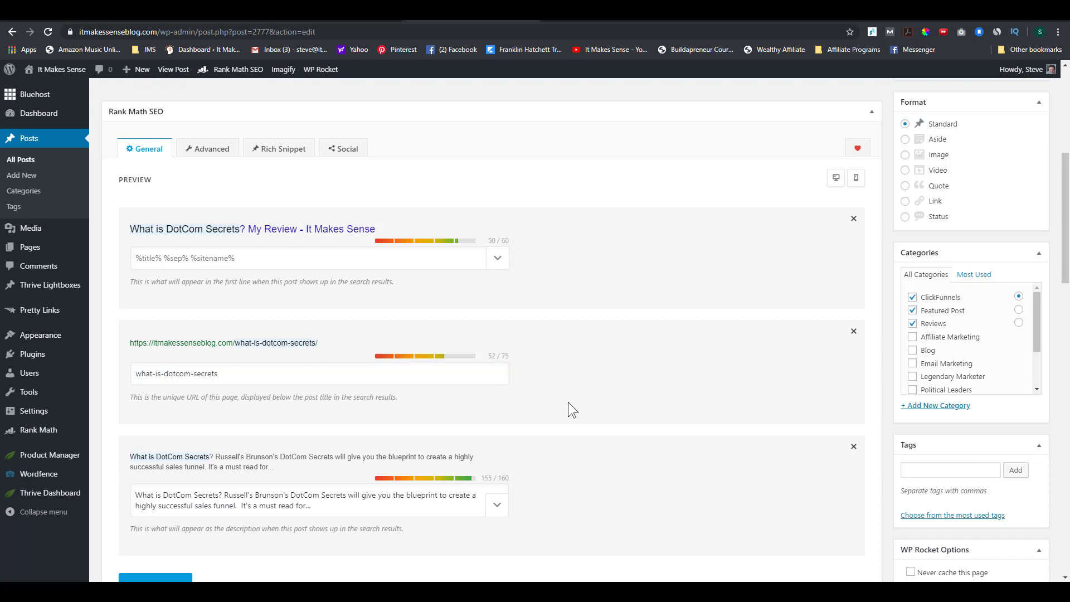
scroll(753, 350, "up", 4)
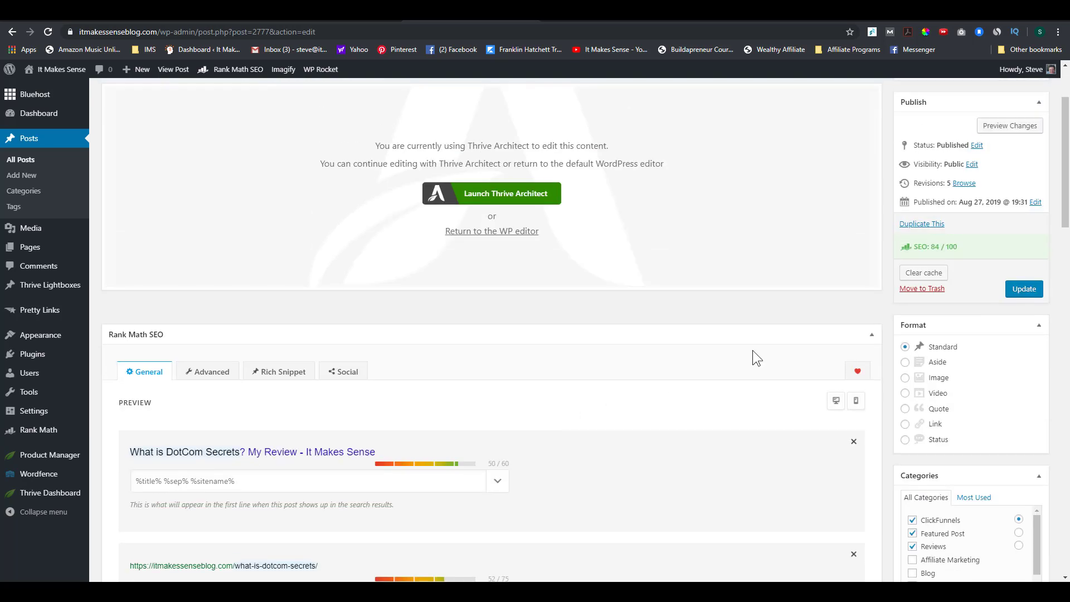
left_click(1013, 286)
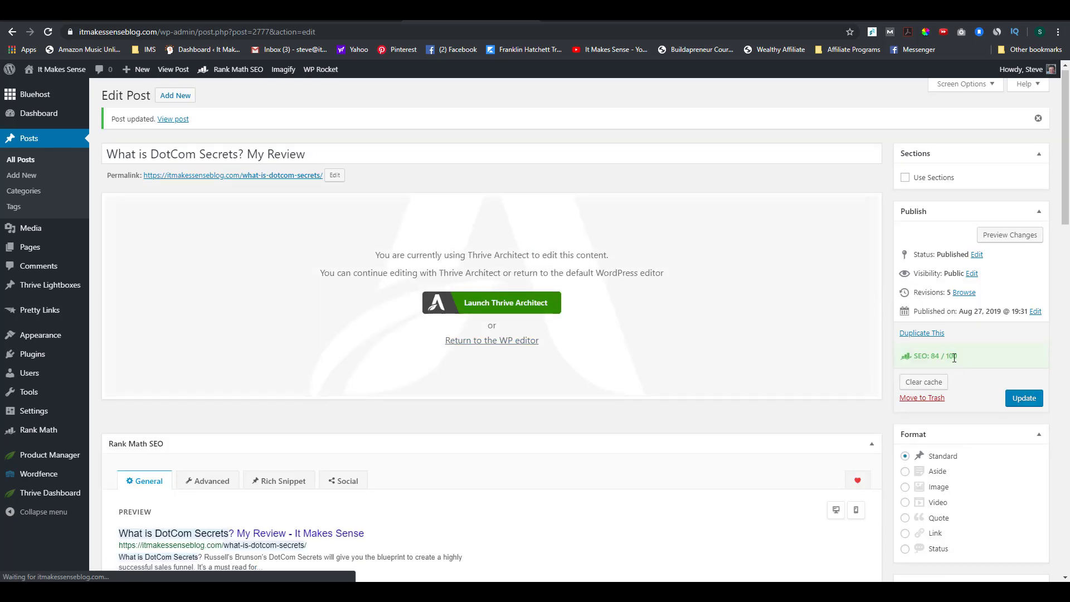
scroll(773, 377, "down", 4)
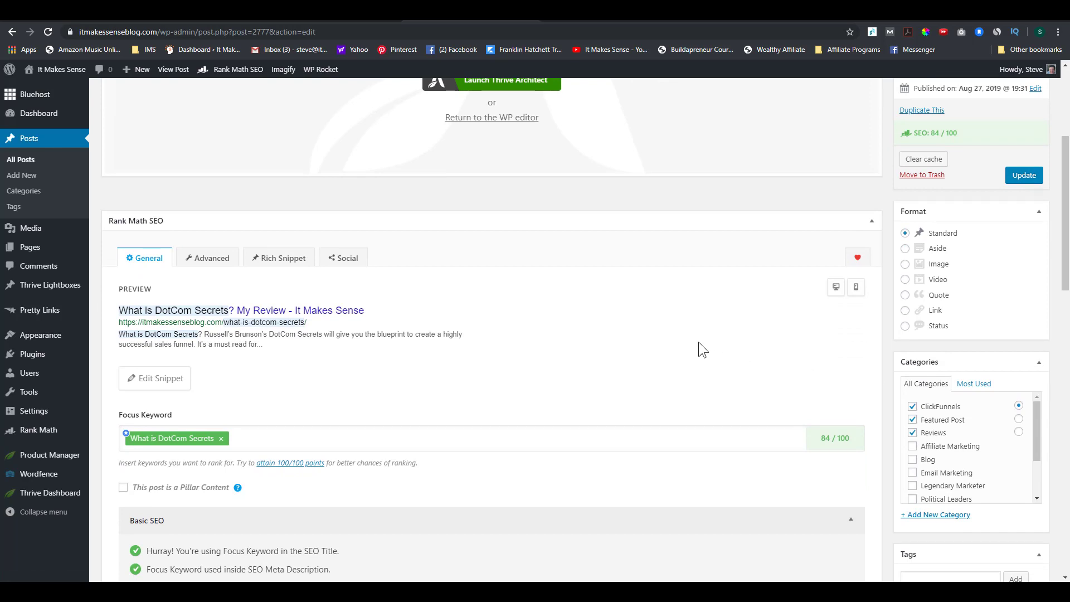
scroll(699, 343, "down", 6)
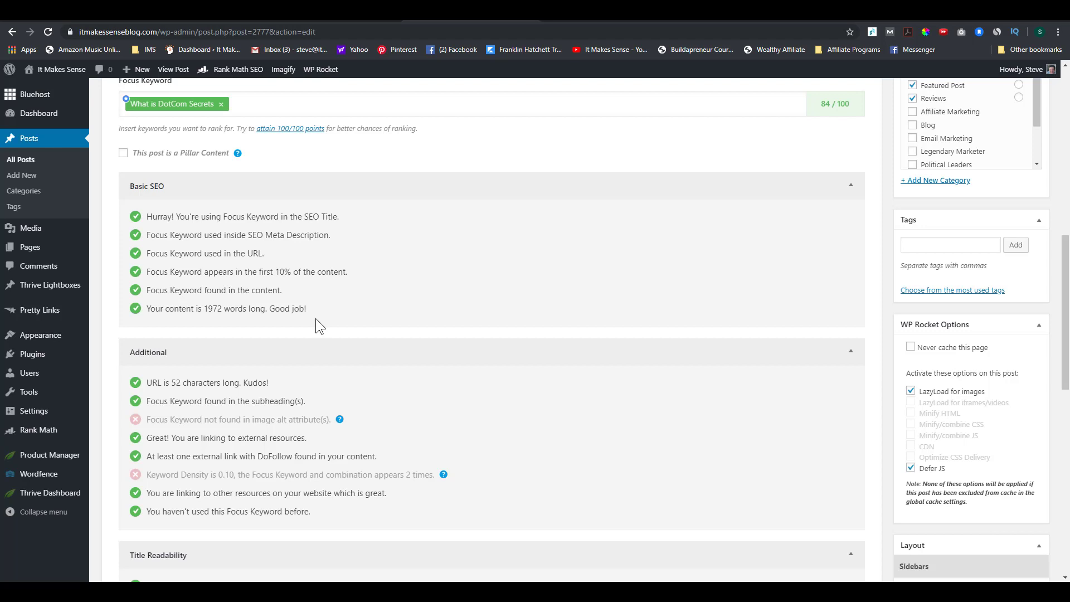
scroll(337, 307, "down", 1)
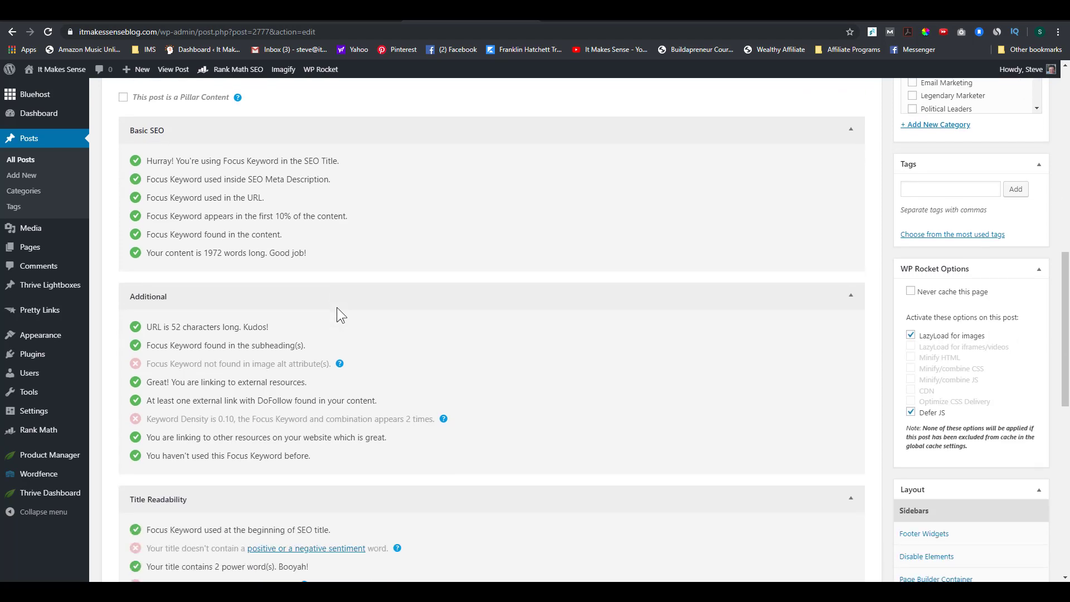
scroll(336, 307, "down", 1)
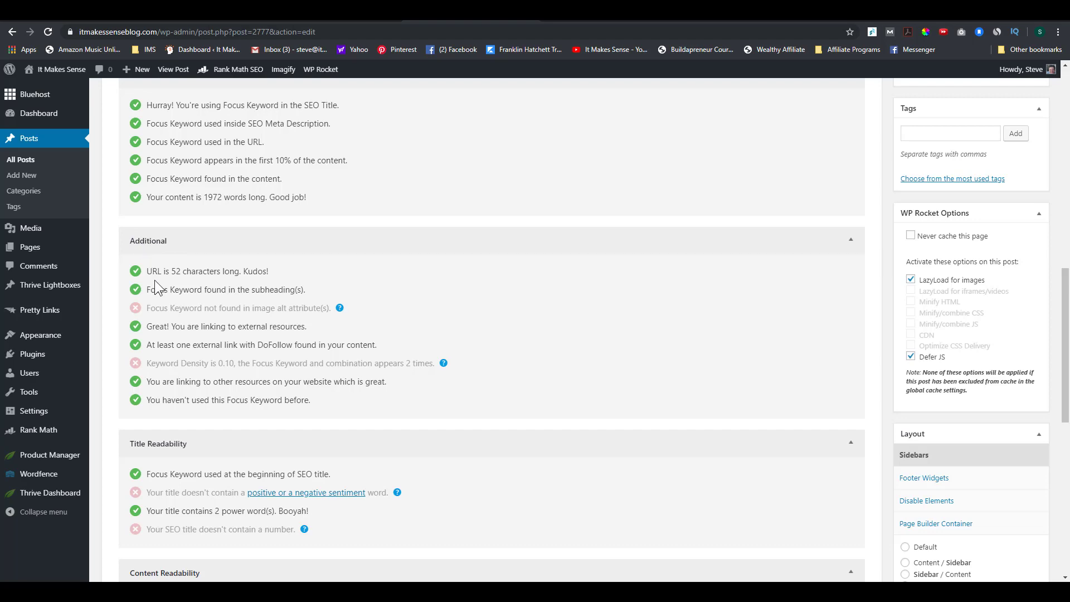
scroll(221, 293, "up", 10)
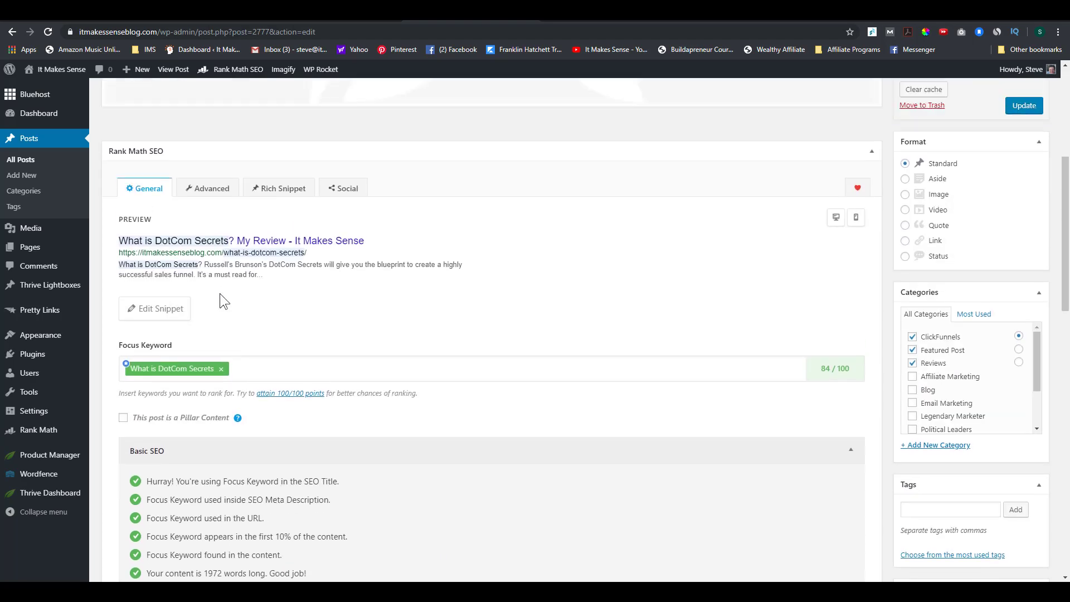
scroll(350, 366, "down", 7)
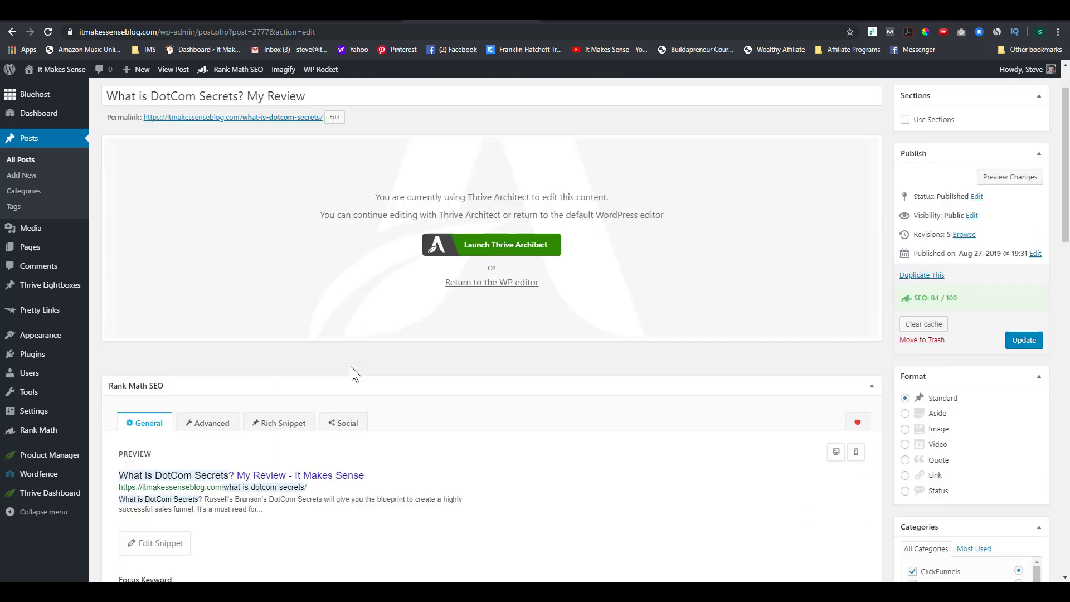
Step: Review the snippet's title, slug and description, then update the post again at 84/100
left_click(157, 217)
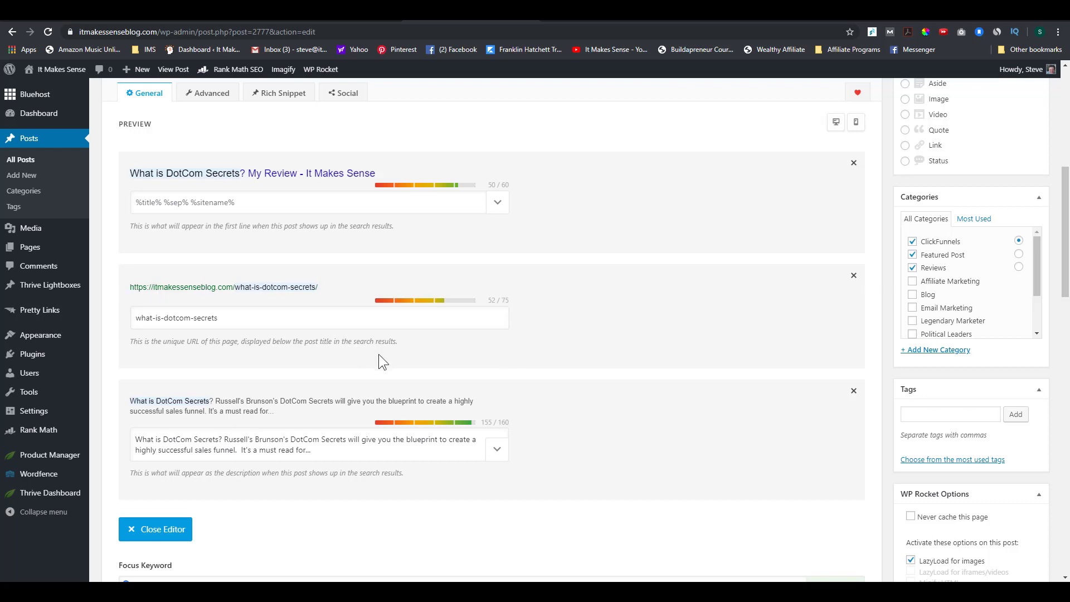
left_click(266, 327)
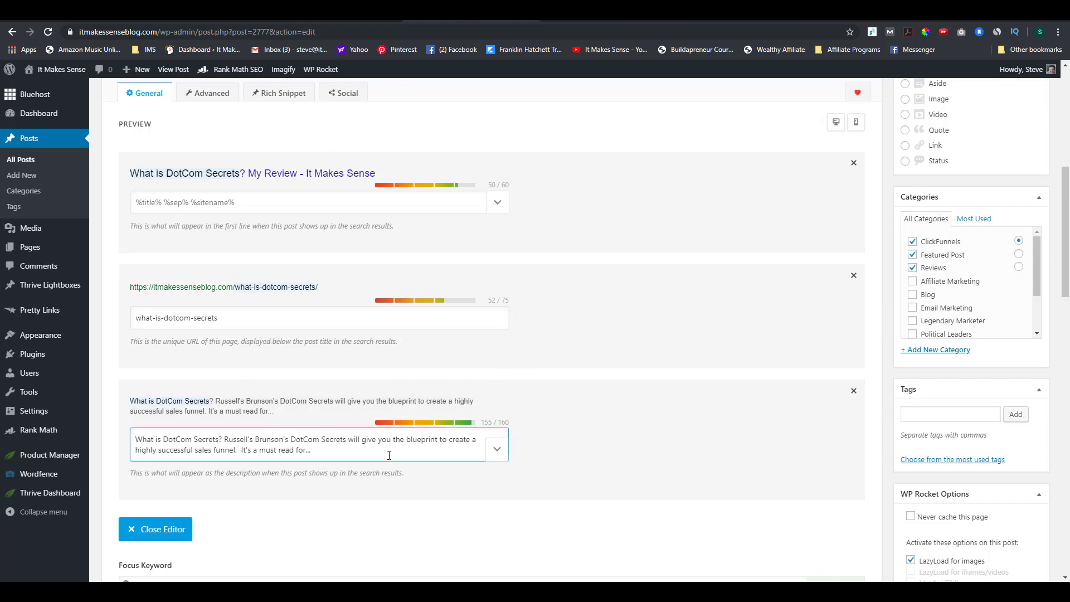
scroll(389, 456, "down", 10)
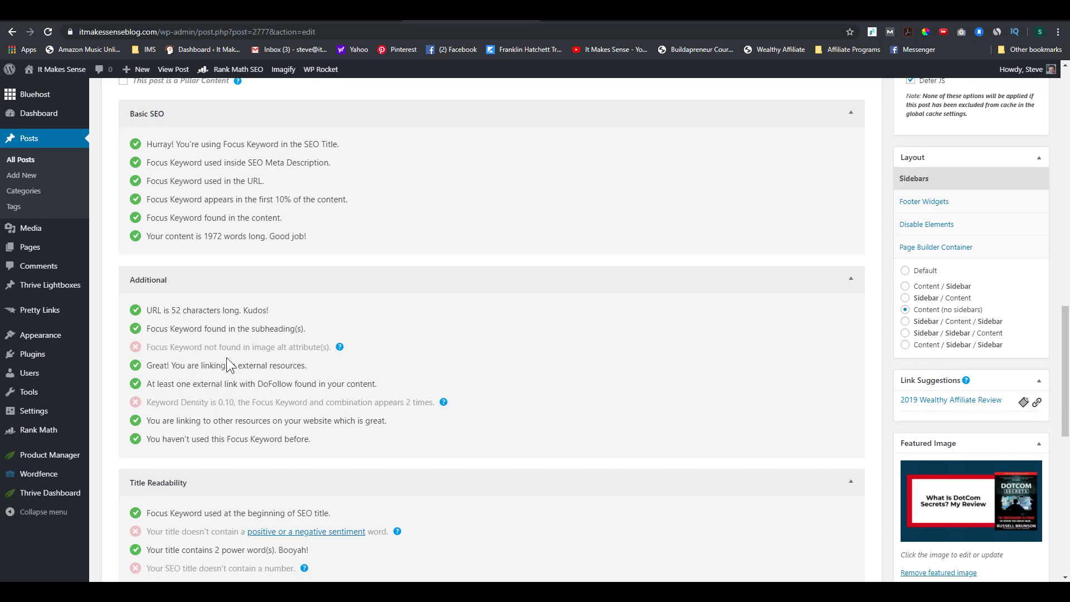
scroll(291, 382, "up", 15)
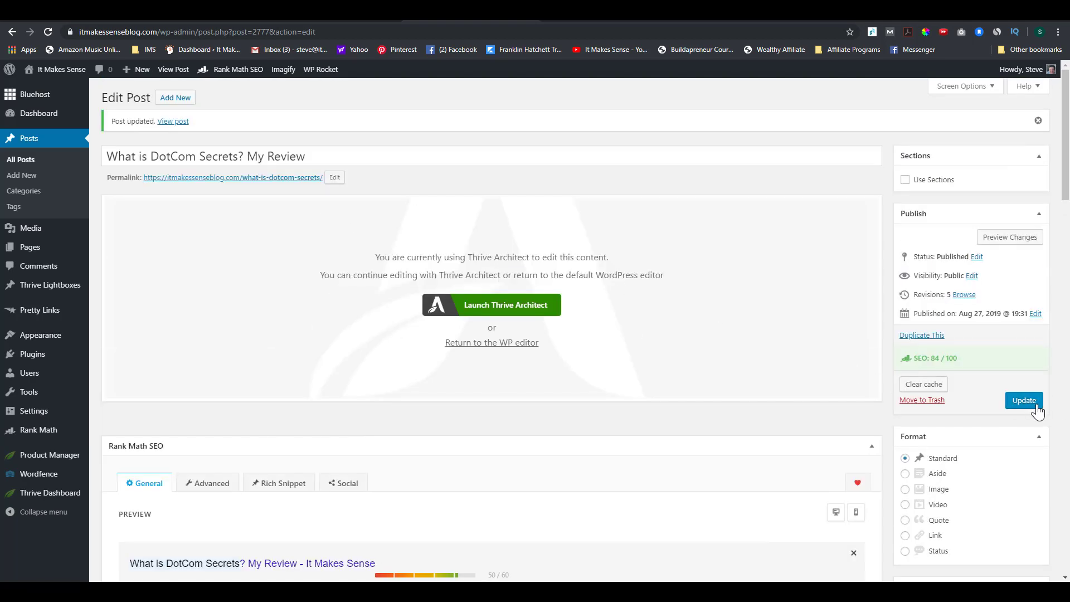
left_click(1025, 402)
scroll(510, 303, "down", 1)
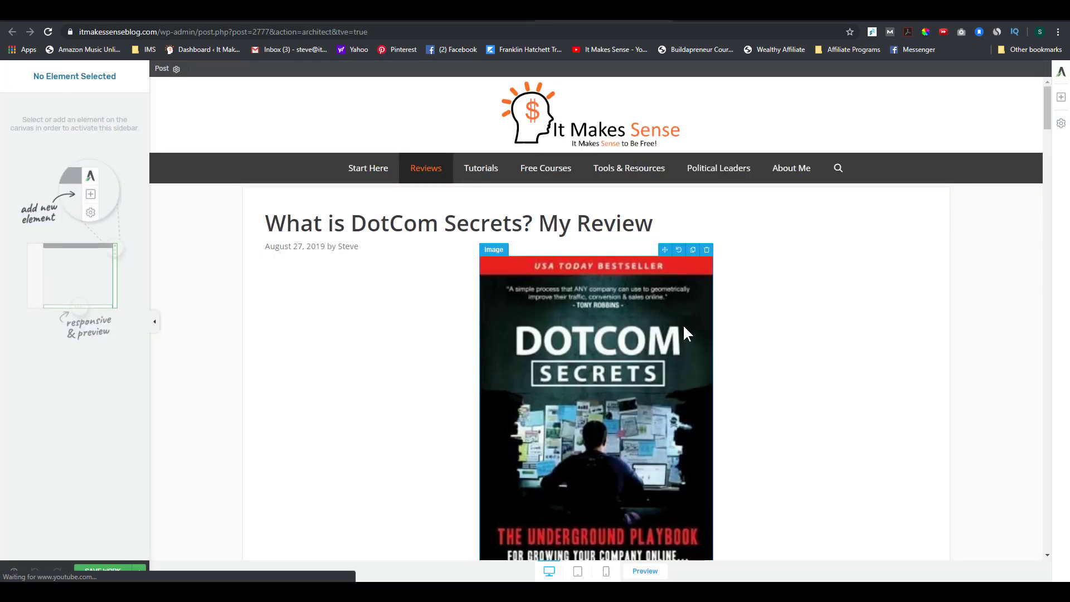
Step: Shrink the DotCom Secrets book image to 241 px and open Replace Image's media library
left_click(604, 338)
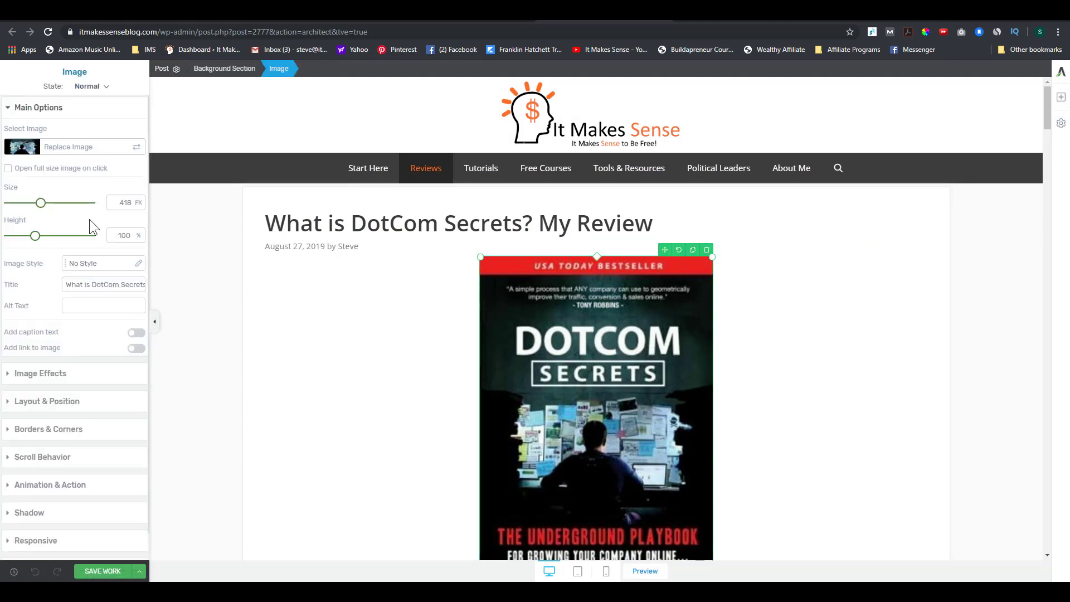
left_click_drag(41, 205, 26, 204)
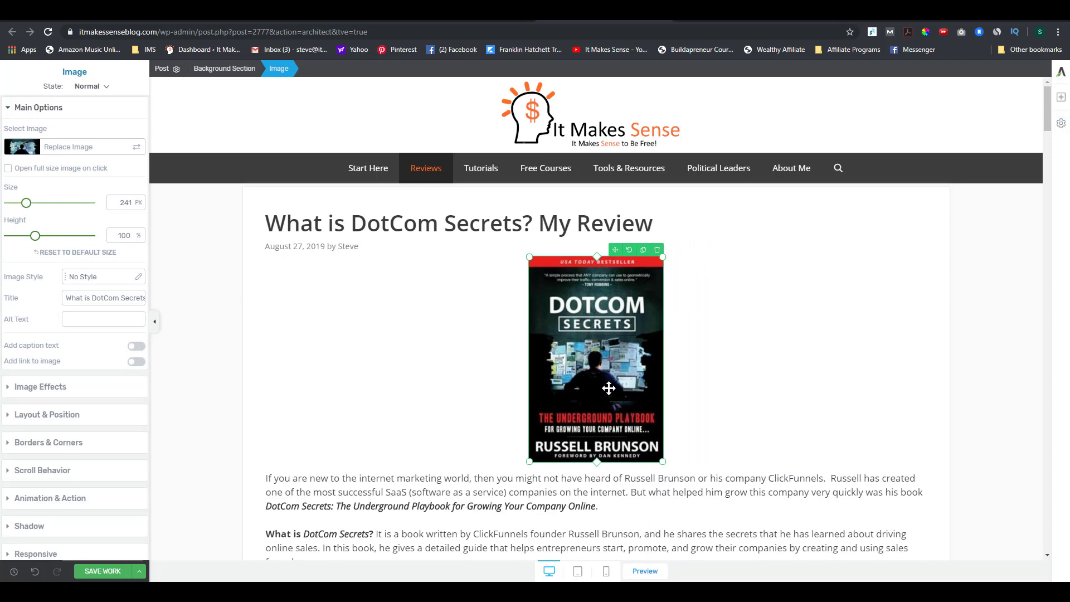
left_click(49, 151)
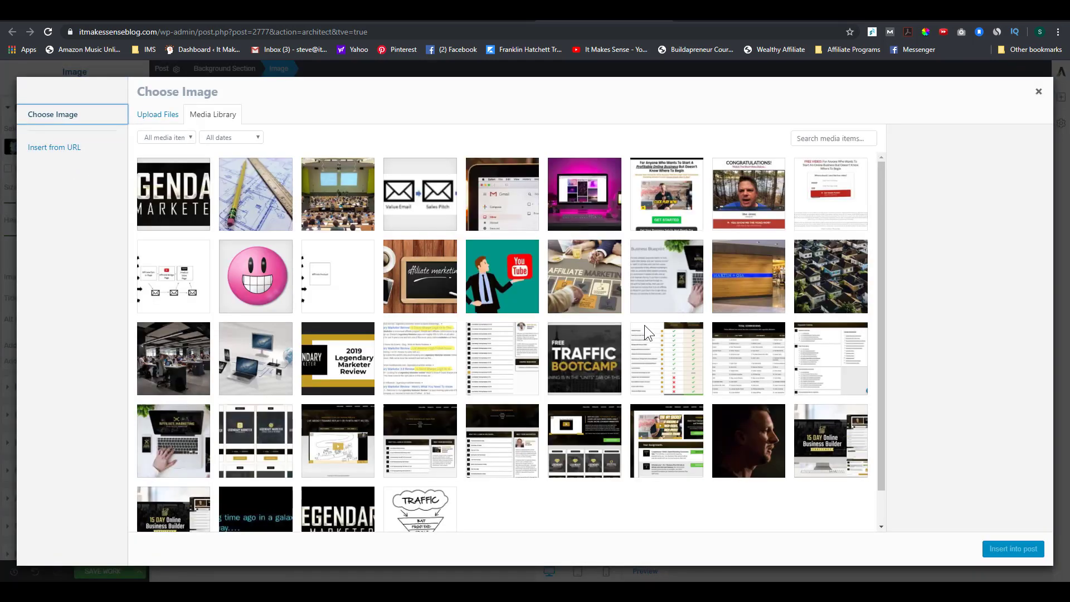
Step: Select the What-is-DotCom-Secrets.jpg cover in the media library
scroll(644, 325, "down", 5)
scroll(645, 333, "down", 8)
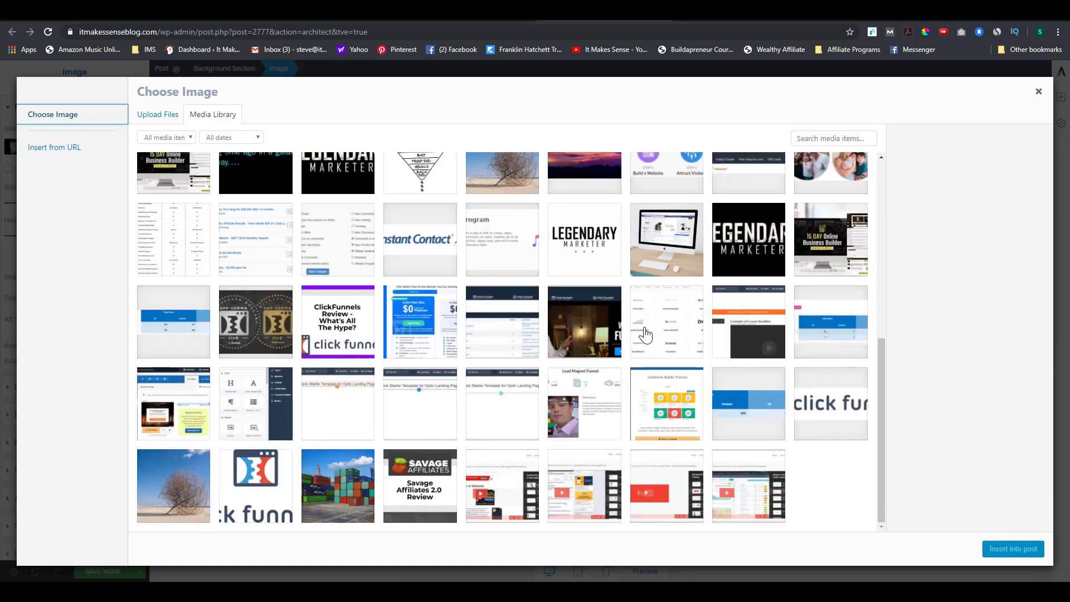
scroll(644, 340, "down", 3)
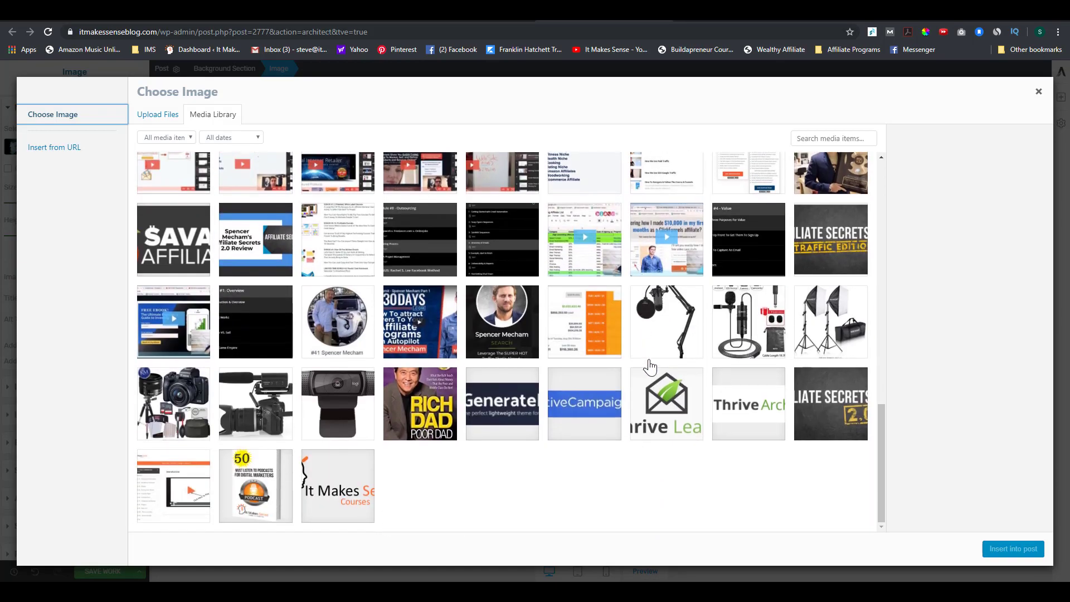
scroll(644, 371, "up", 5)
scroll(645, 370, "down", 5)
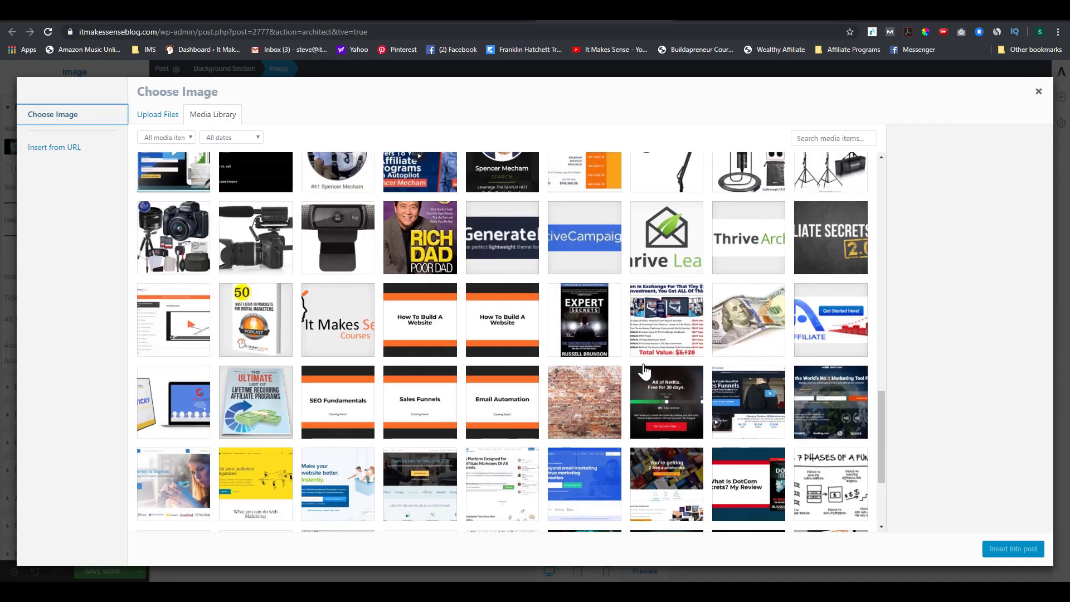
scroll(645, 371, "down", 3)
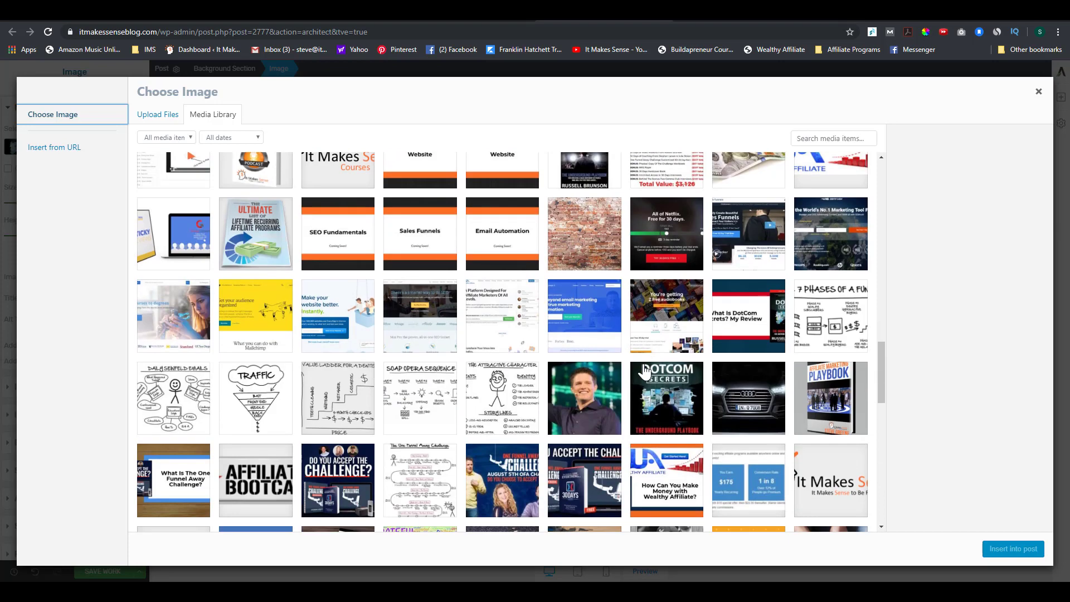
left_click(645, 371)
Step: Copy the title 'What is DotCom Secrets' into the alt text and insert the image
left_click(925, 251)
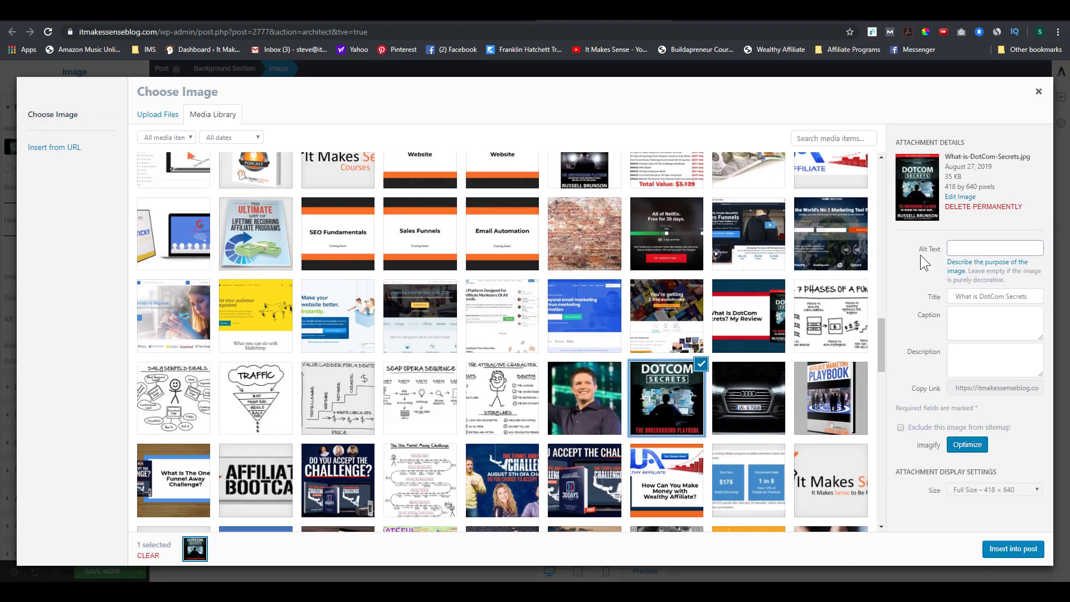
left_click(968, 249)
left_click(974, 297)
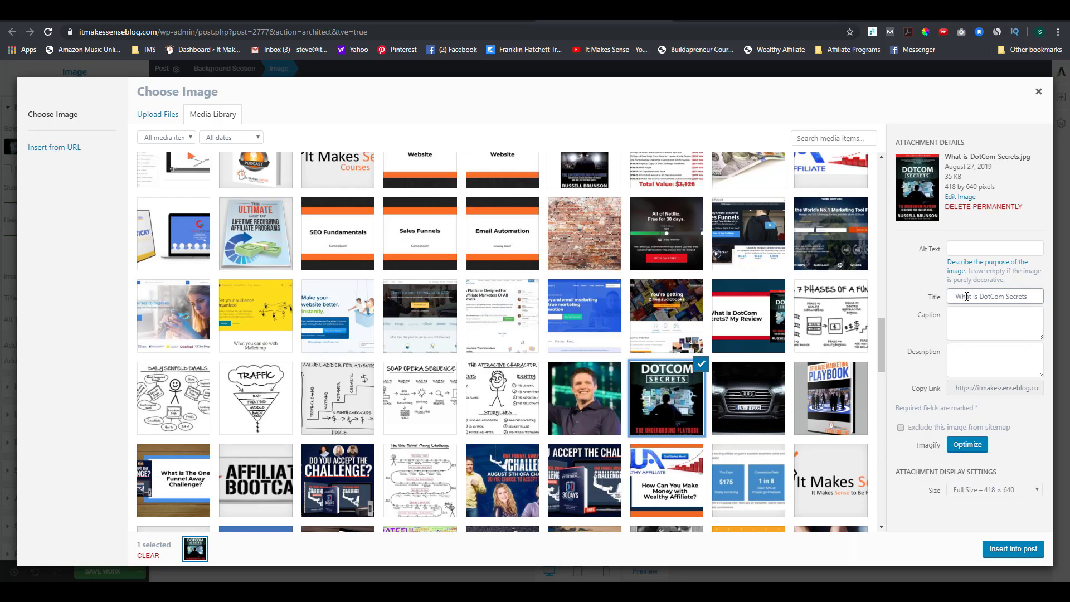
left_click_drag(956, 296, 1003, 308)
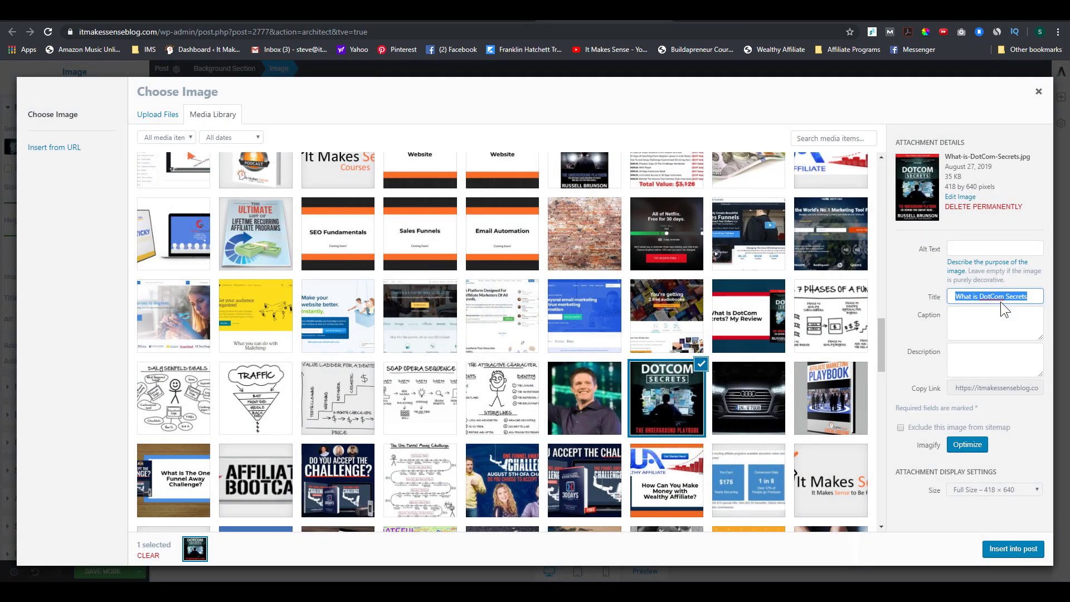
key("ctrl+c")
left_click(973, 249)
key("ctrl+v")
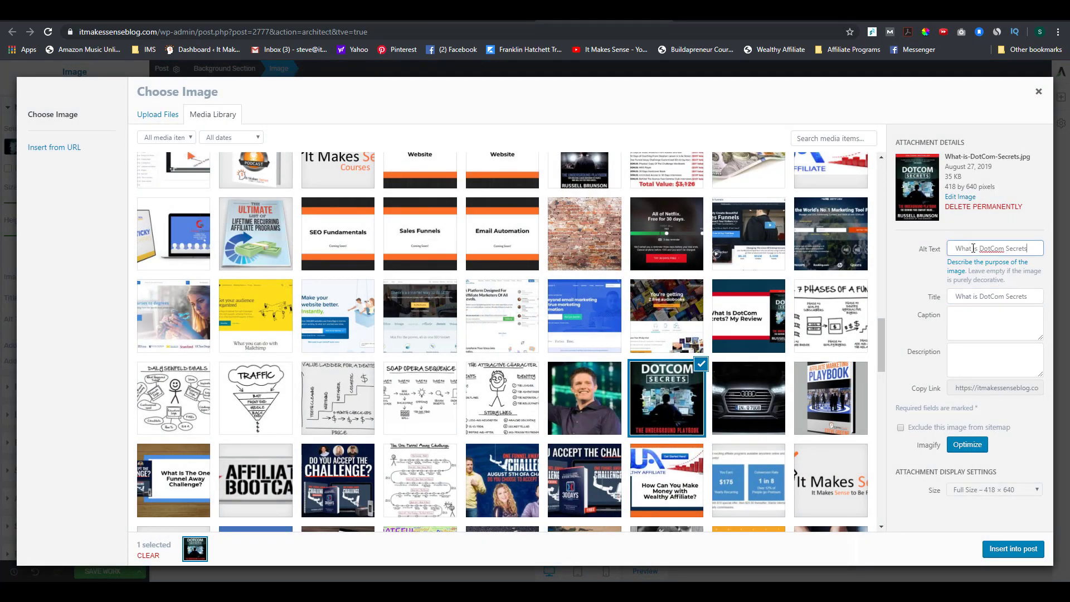
left_click(1003, 549)
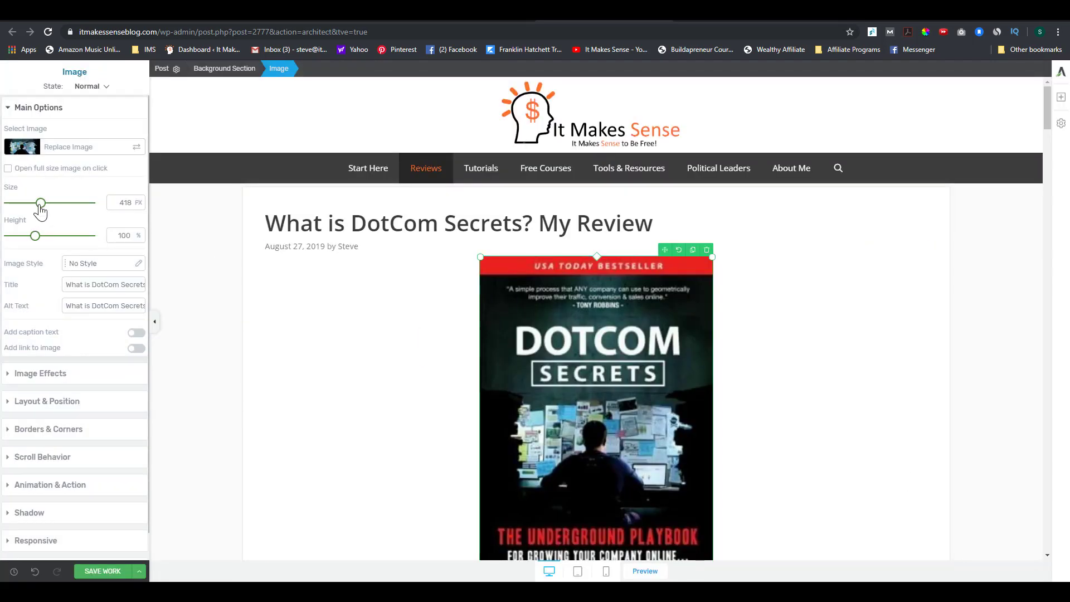
Step: Shrink the cover to 221 px, save and exit Thrive Architect, then return to Edit Post
left_click_drag(39, 205, 25, 204)
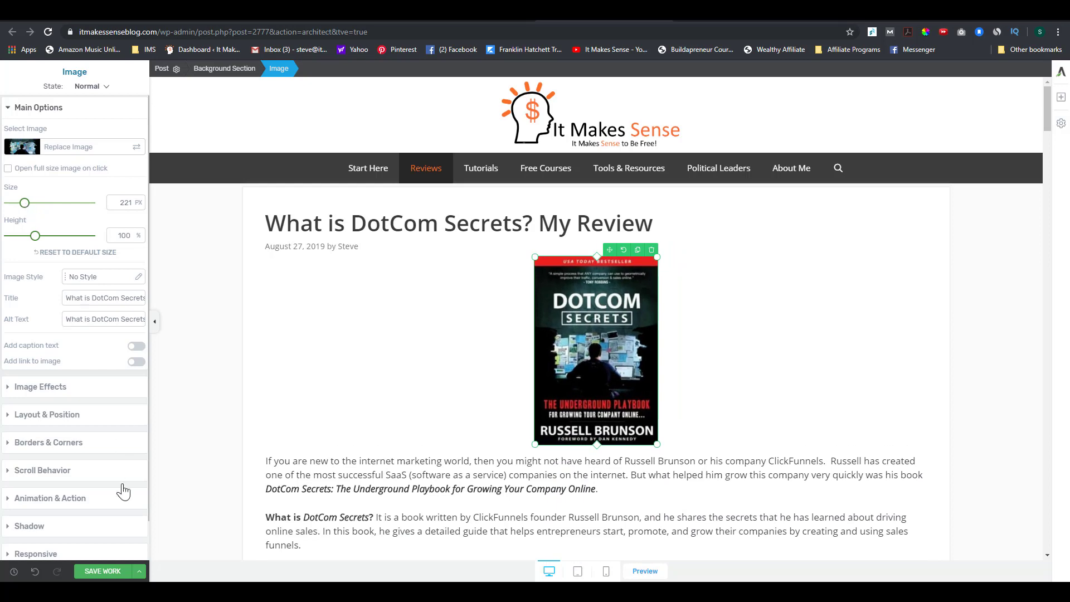
left_click(139, 570)
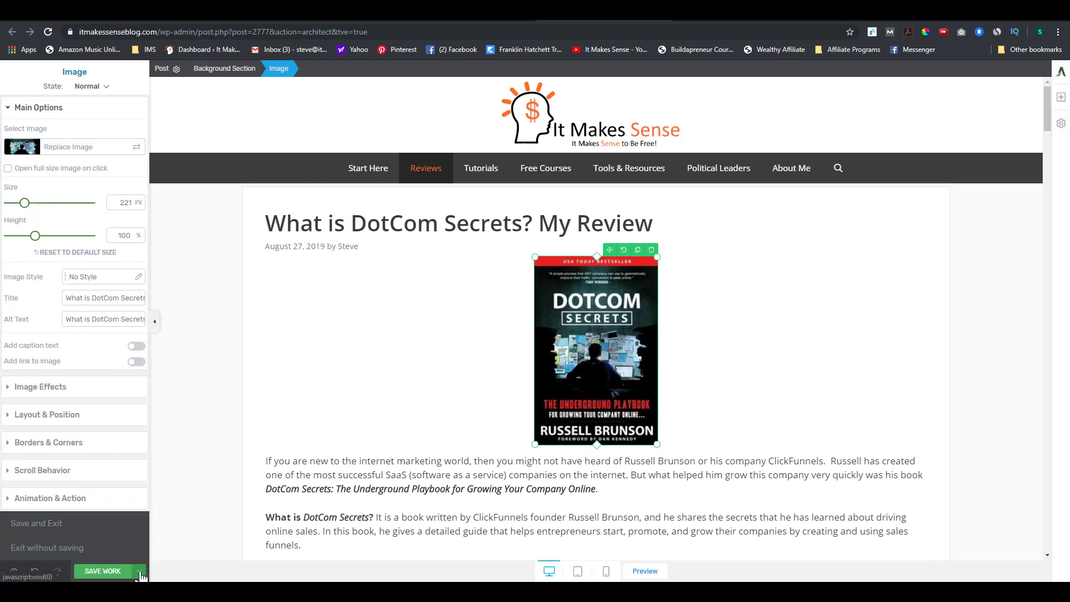
left_click(52, 527)
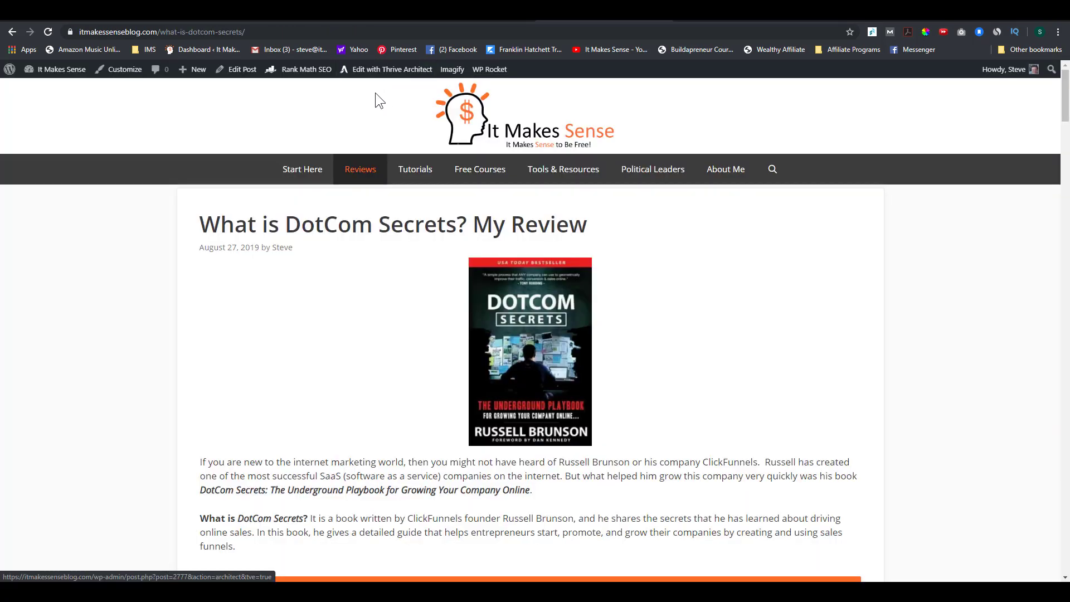
left_click(237, 69)
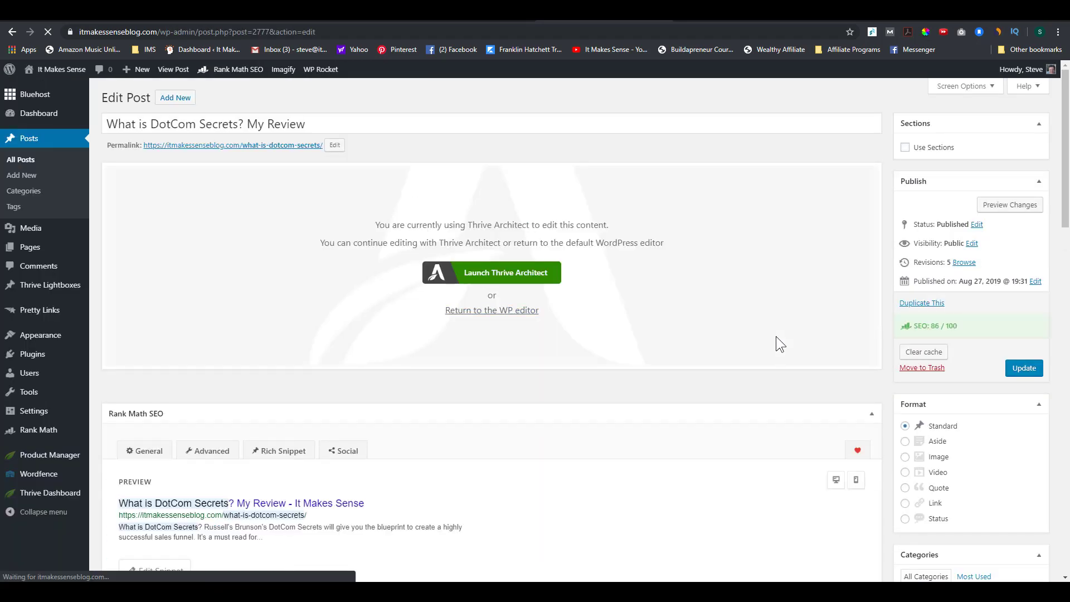
scroll(688, 398, "down", 11)
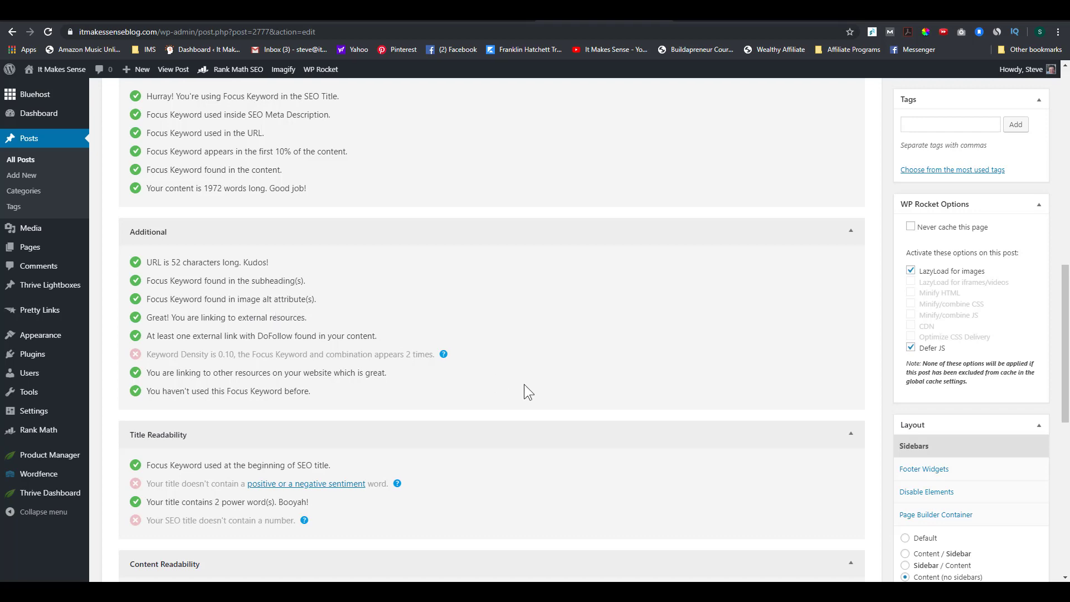
scroll(523, 383, "up", 10)
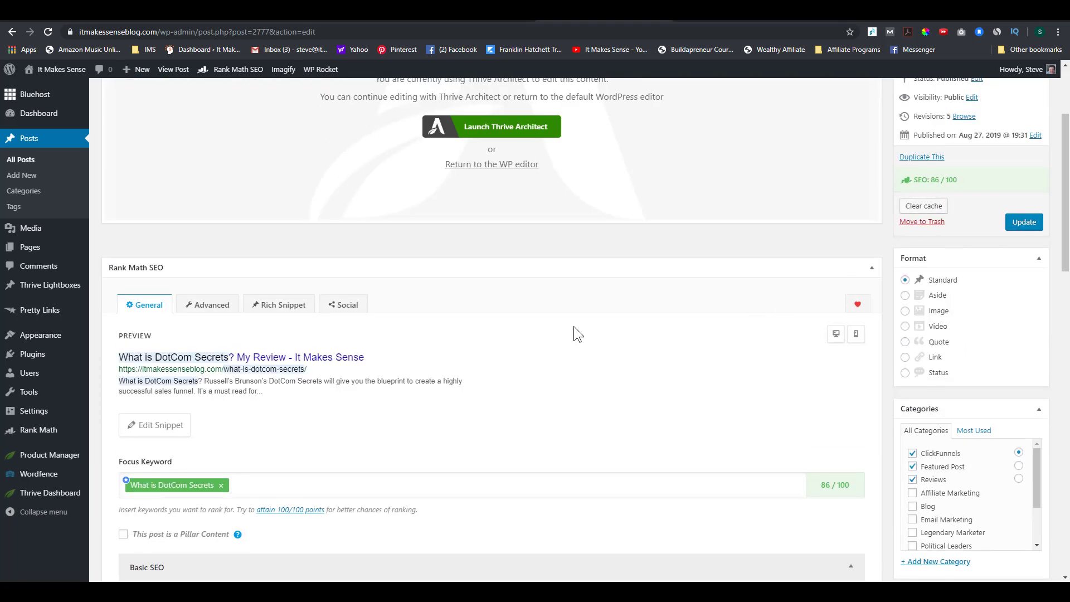
scroll(457, 420, "down", 8)
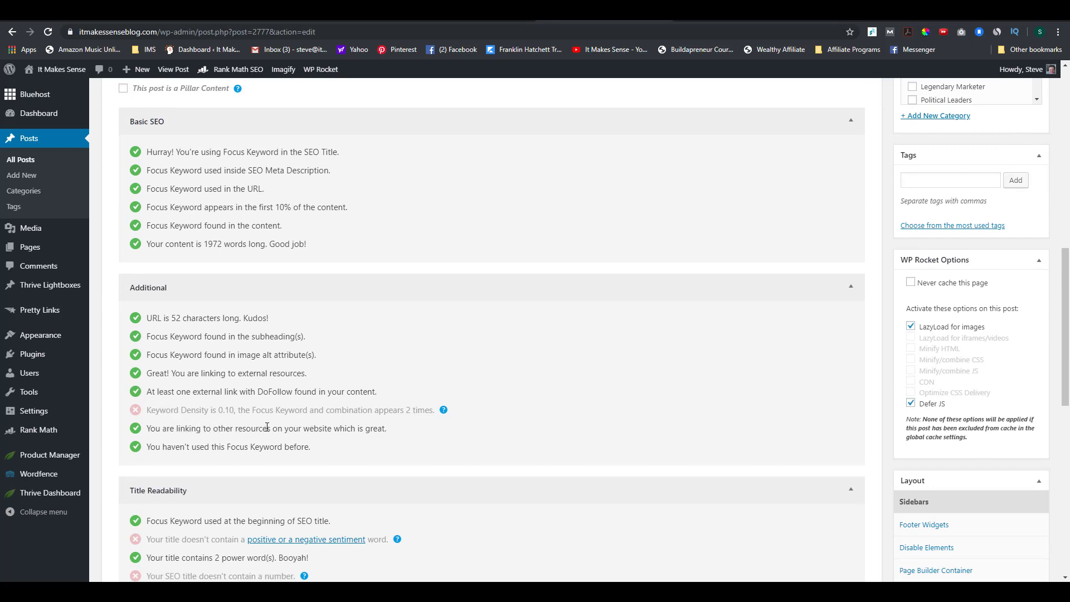
mouse_move(443, 412)
scroll(422, 459, "up", 3)
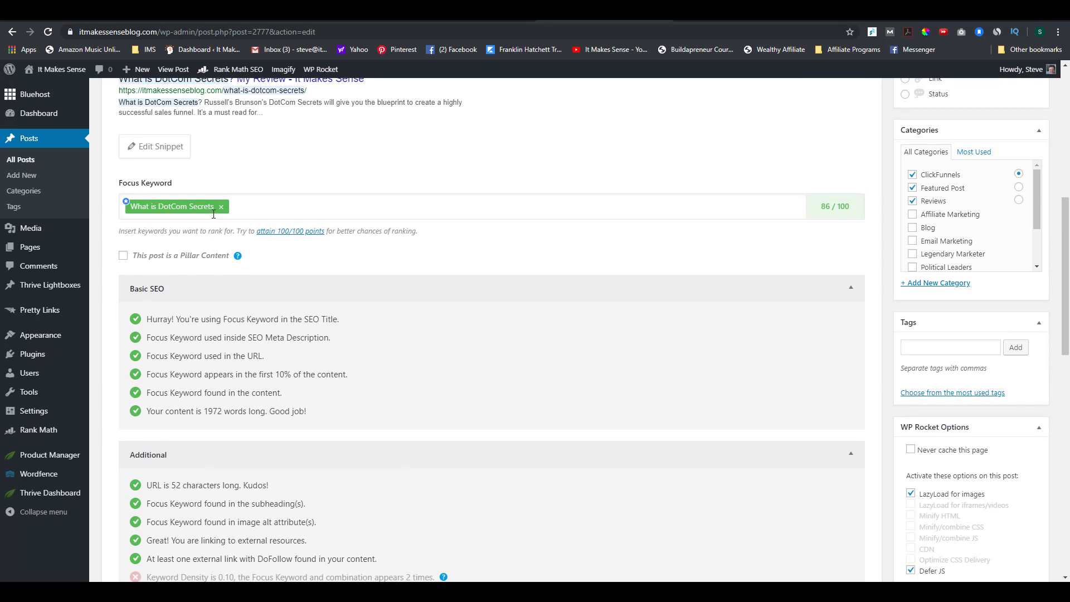
scroll(536, 444, "down", 1)
scroll(536, 445, "down", 2)
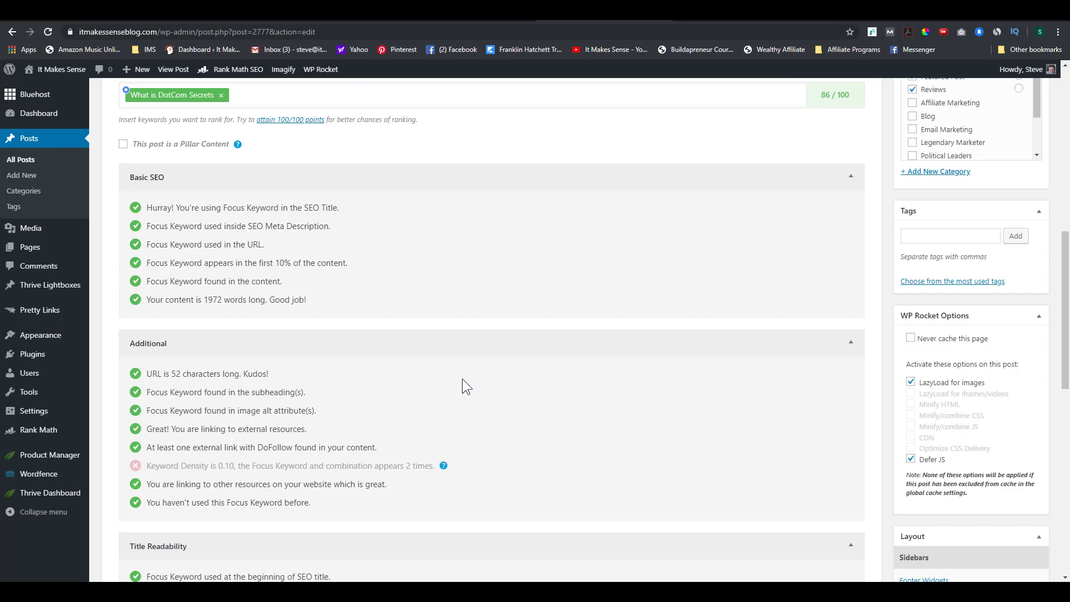
scroll(462, 384, "down", 1)
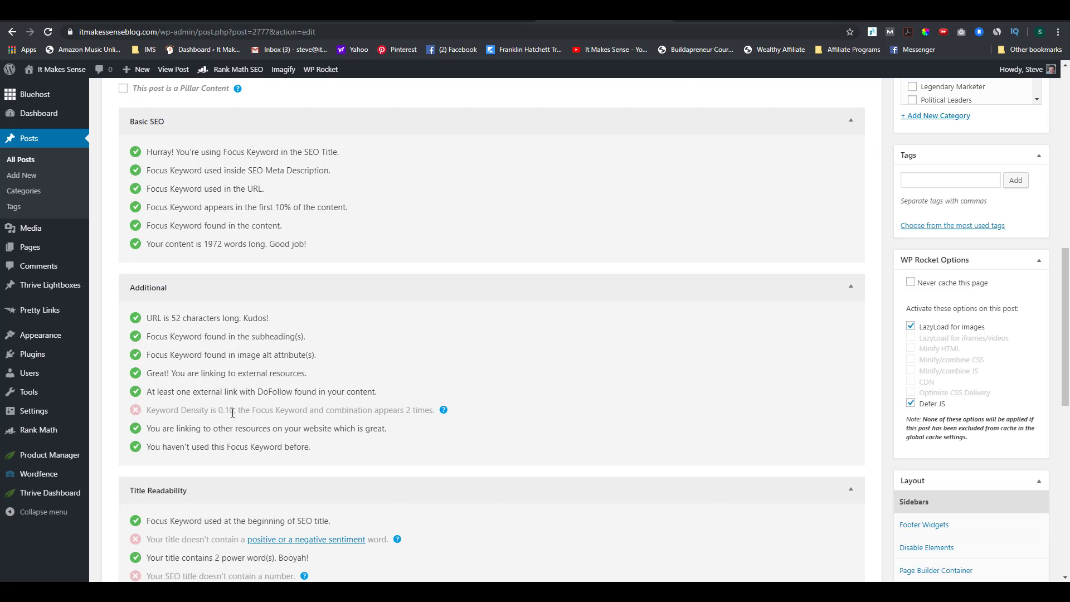
scroll(238, 412, "down", 2)
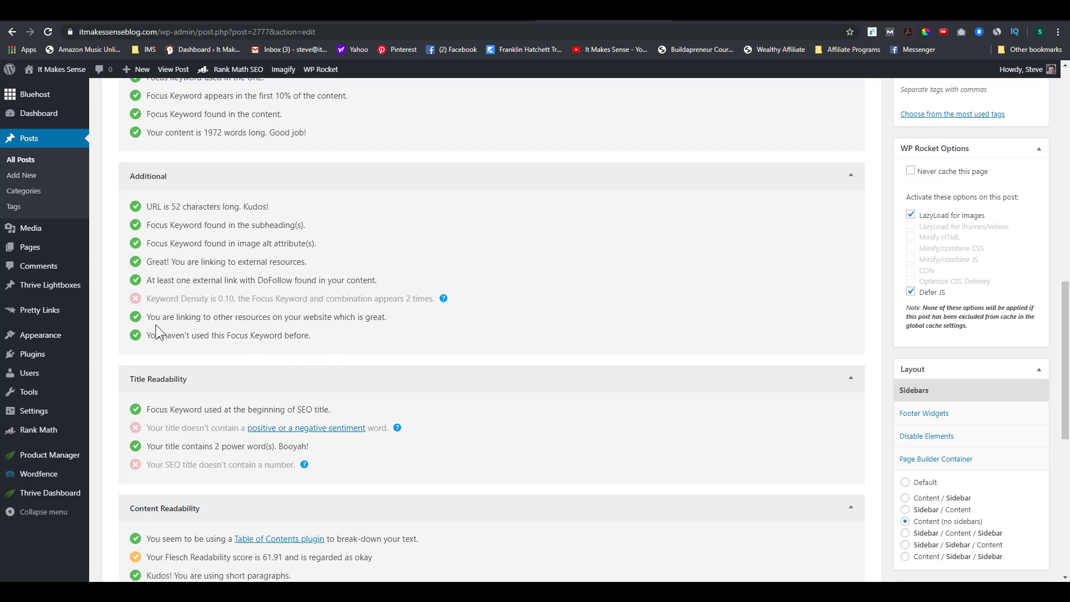
scroll(156, 324, "down", 2)
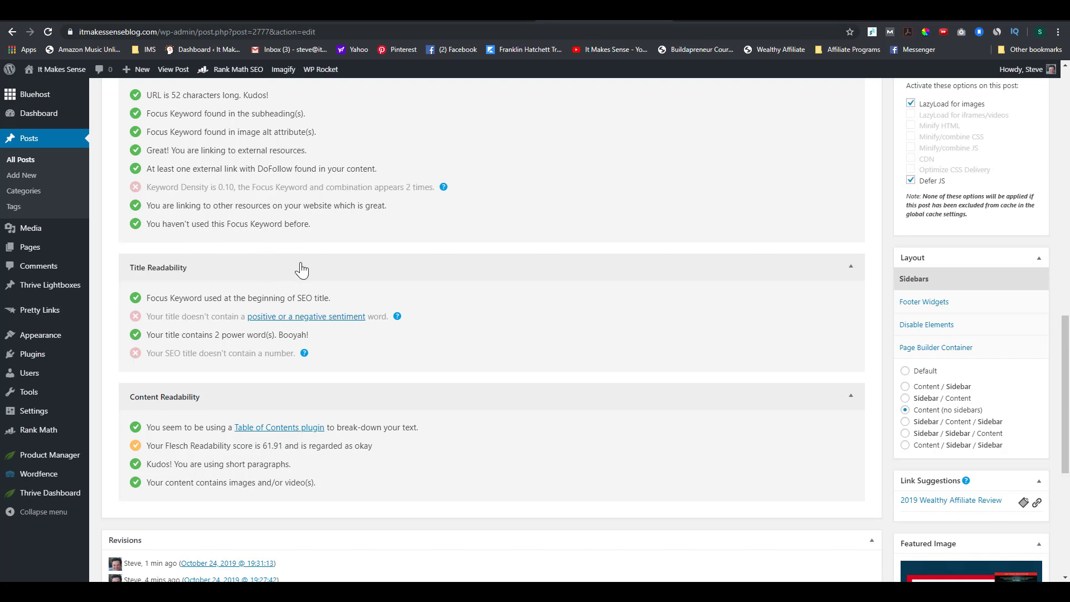
scroll(301, 271, "down", 1)
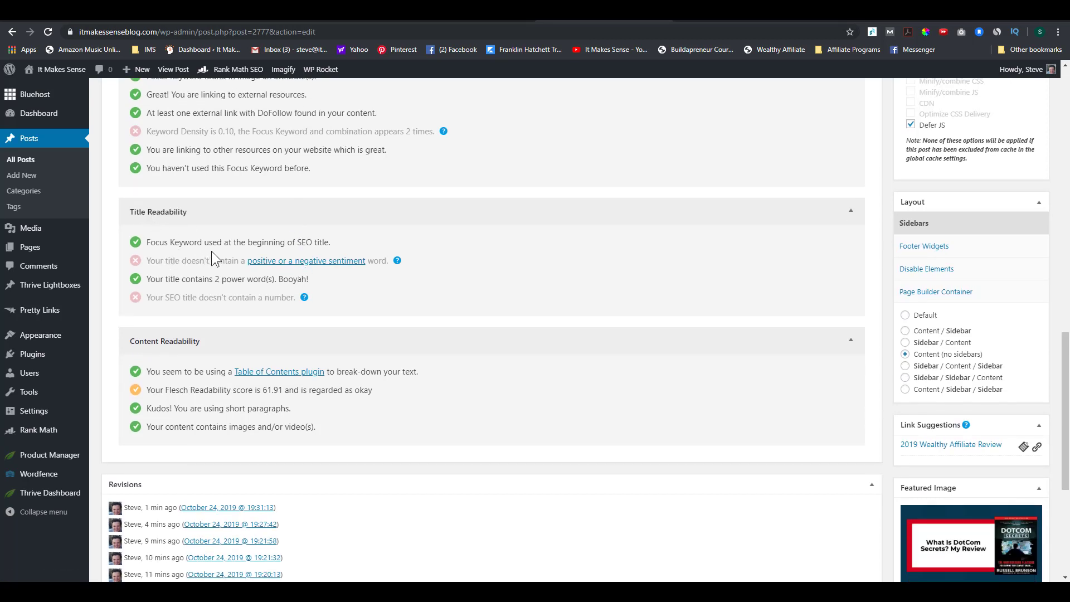
scroll(231, 290, "up", 15)
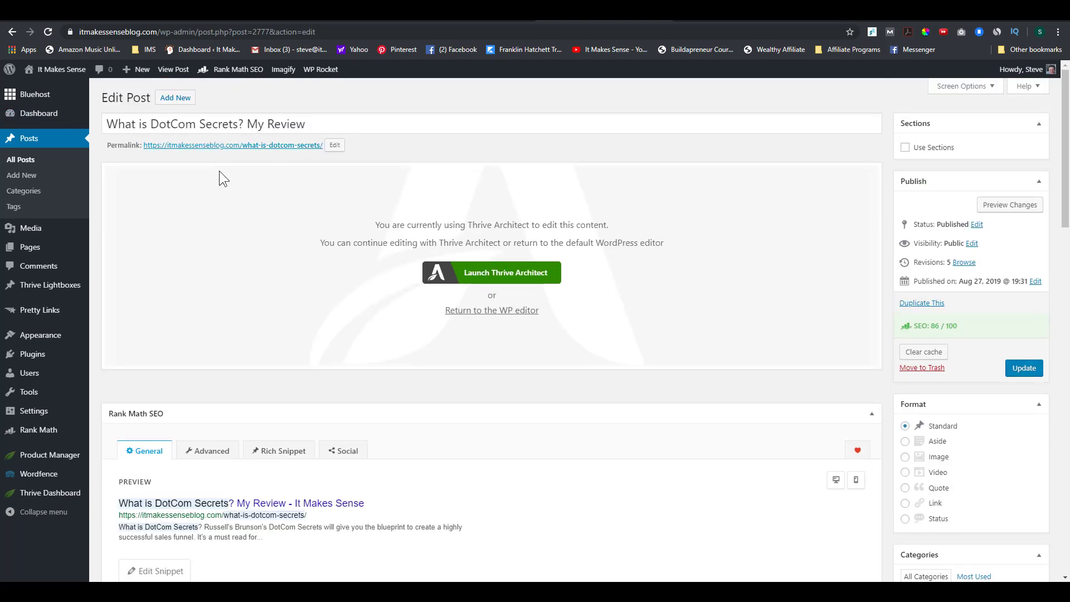
scroll(334, 325, "down", 14)
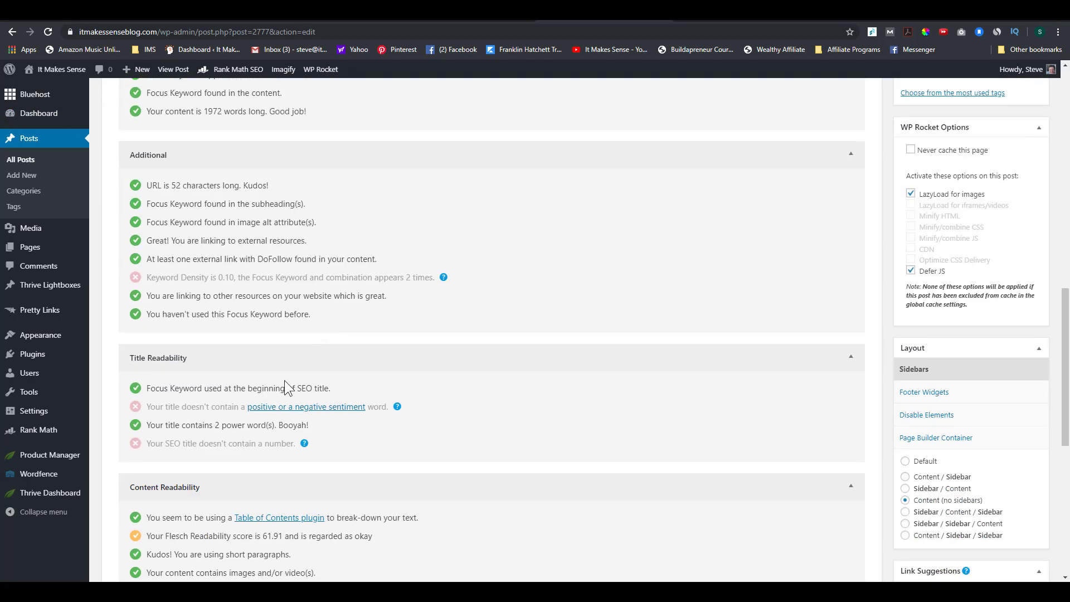
scroll(287, 387, "down", 2)
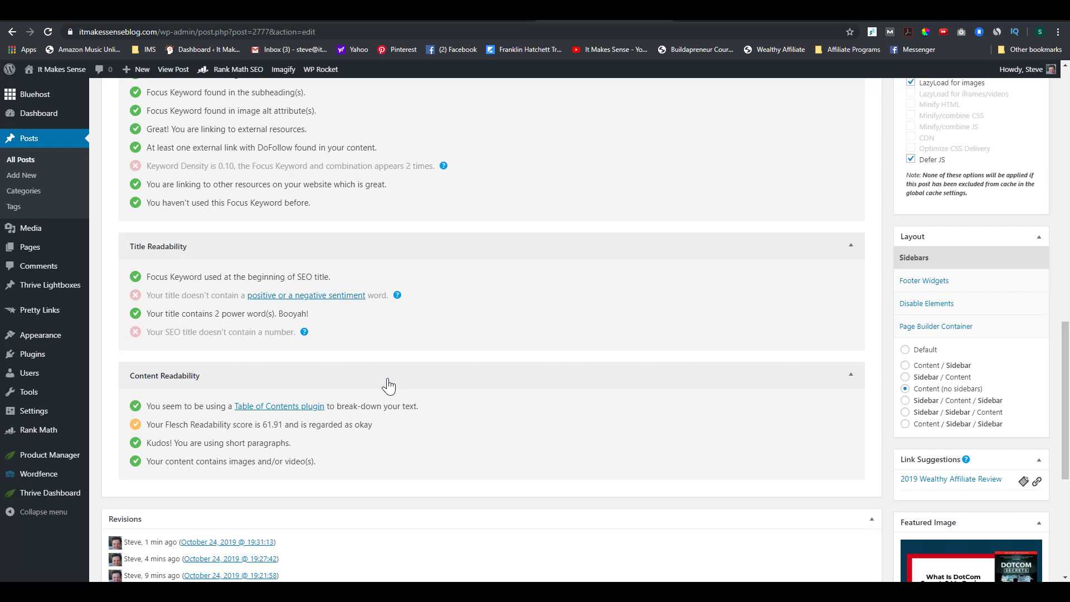
mouse_move(396, 296)
scroll(290, 395, "up", 15)
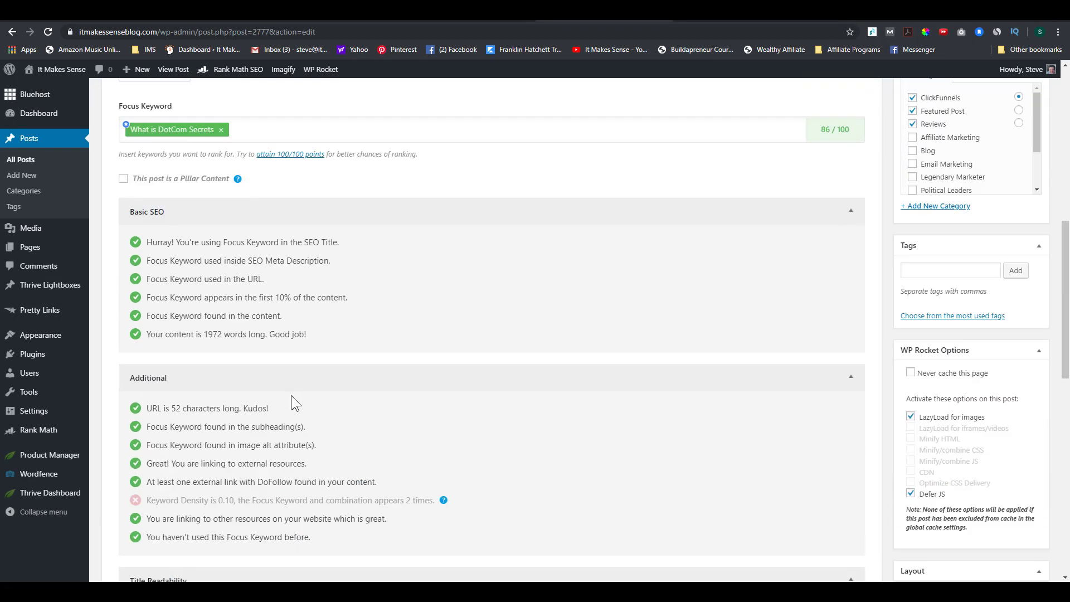
scroll(291, 395, "up", 1)
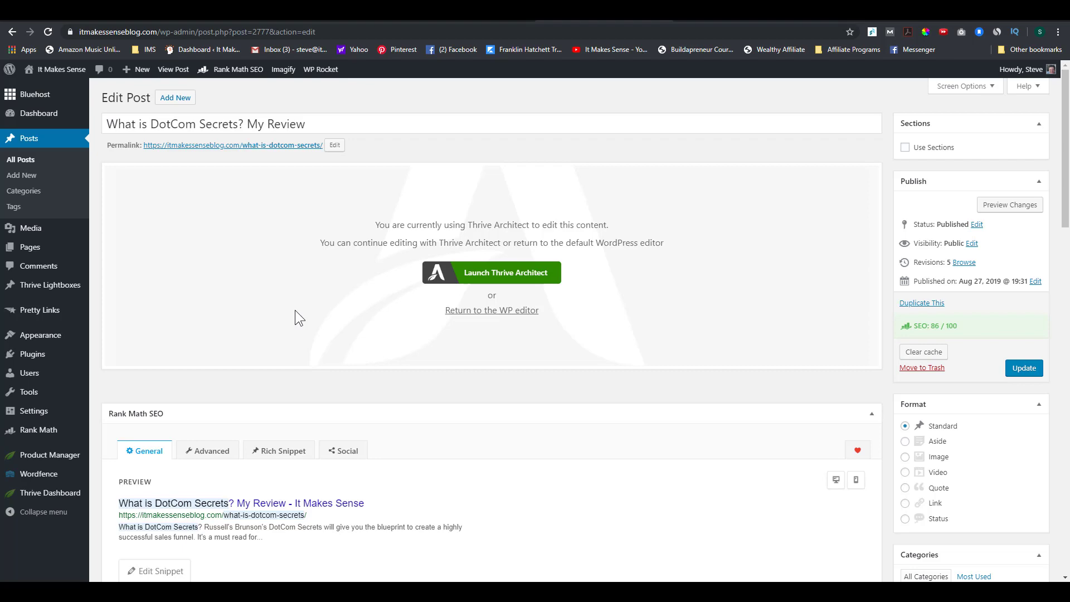
scroll(294, 310, "down", 15)
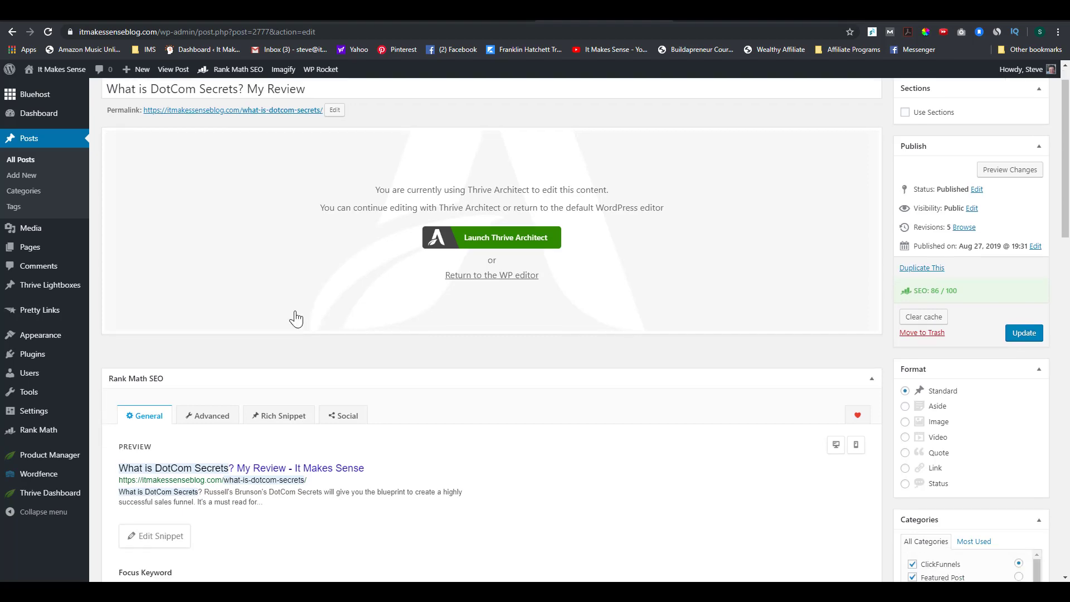
mouse_move(306, 334)
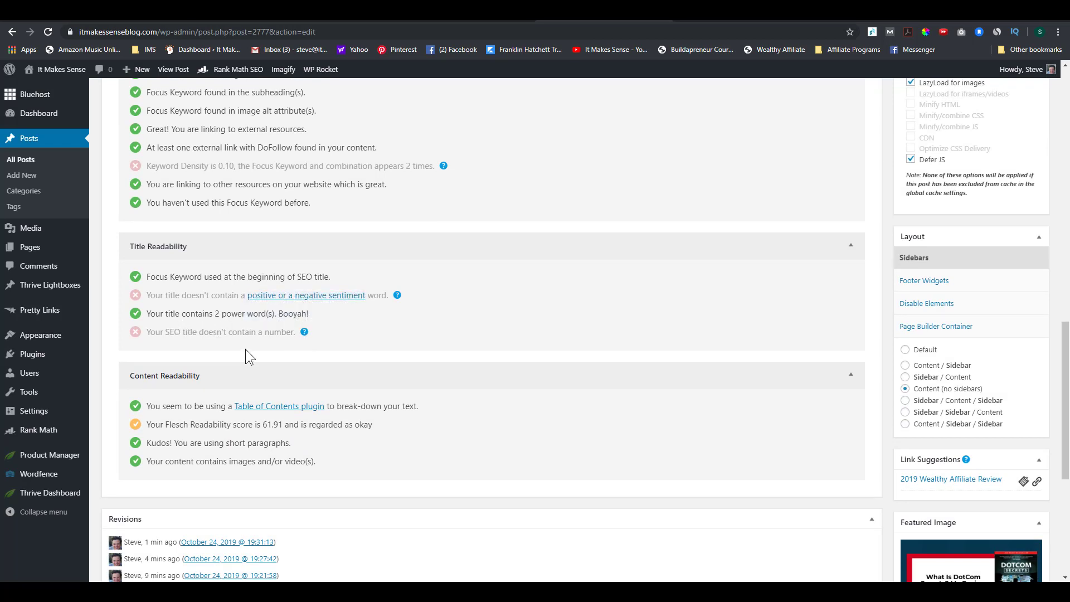
scroll(246, 350, "up", 15)
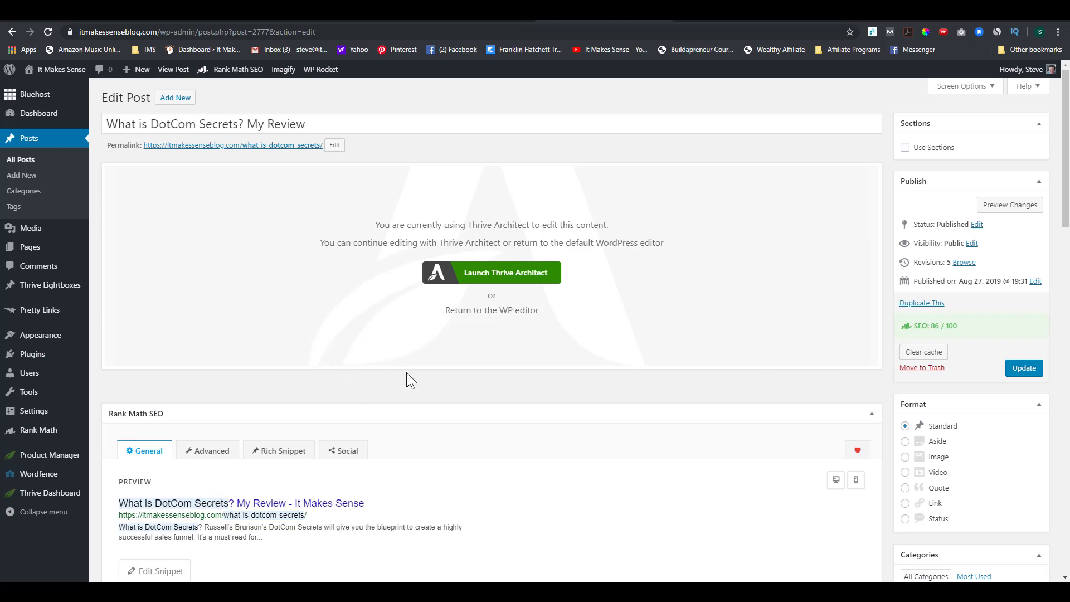
scroll(446, 390, "down", 9)
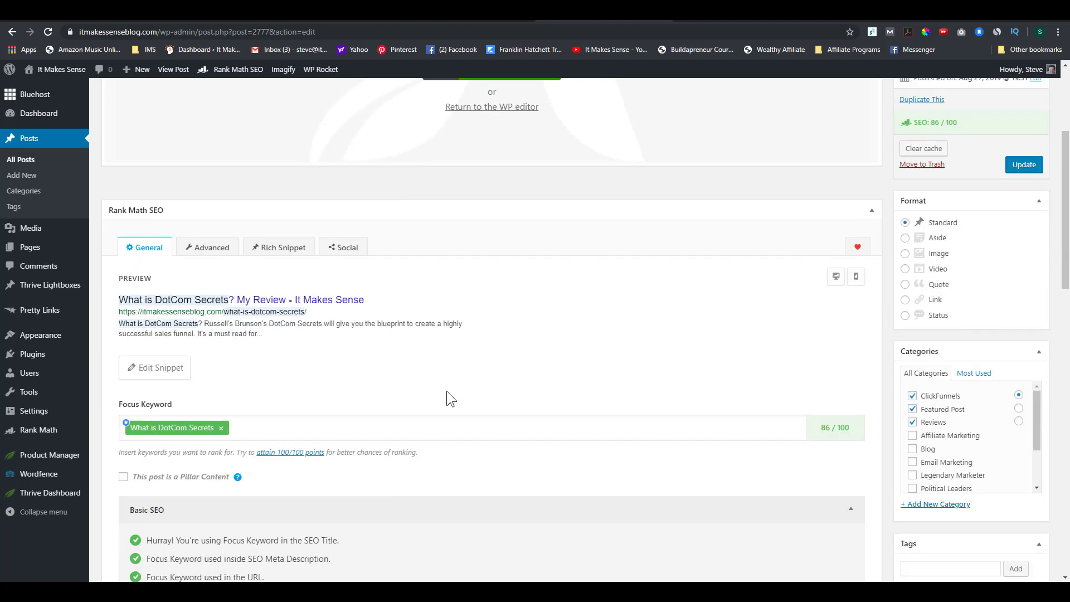
scroll(446, 393, "down", 9)
scroll(320, 418, "up", 2)
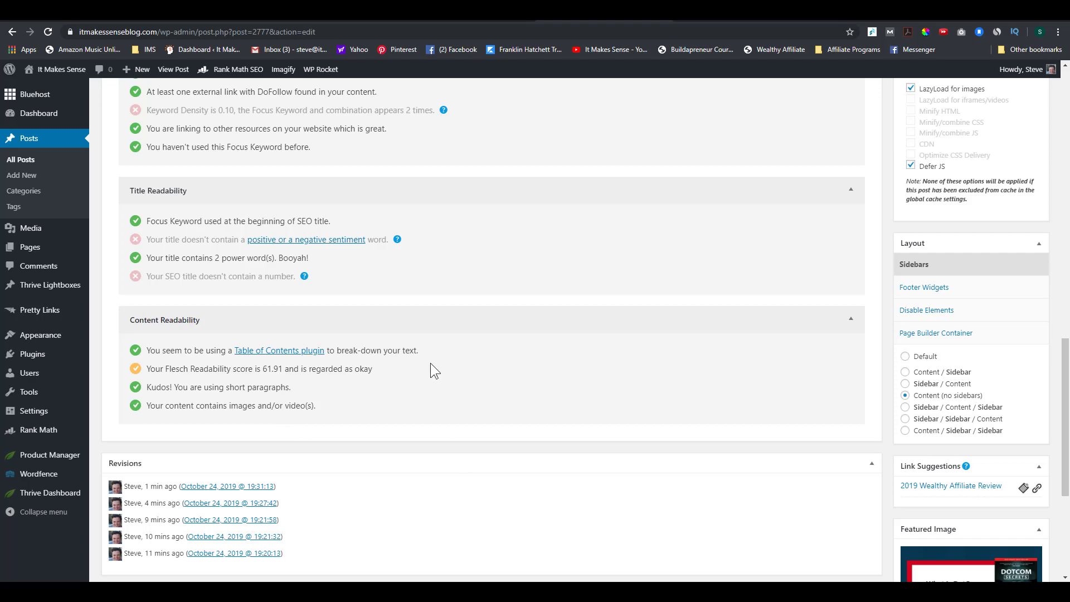
scroll(526, 399, "up", 15)
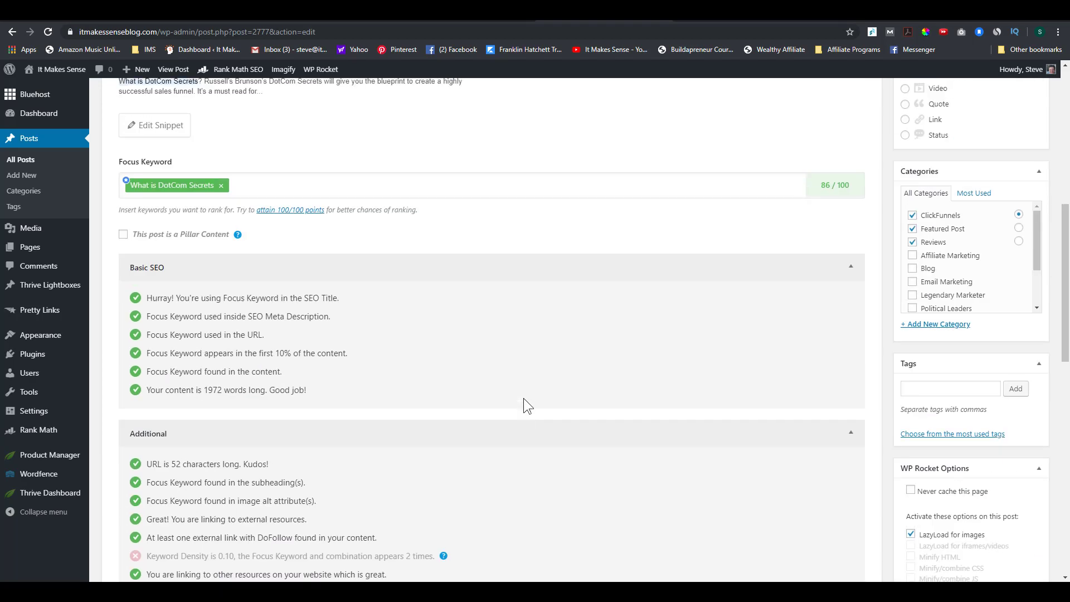
scroll(523, 399, "up", 2)
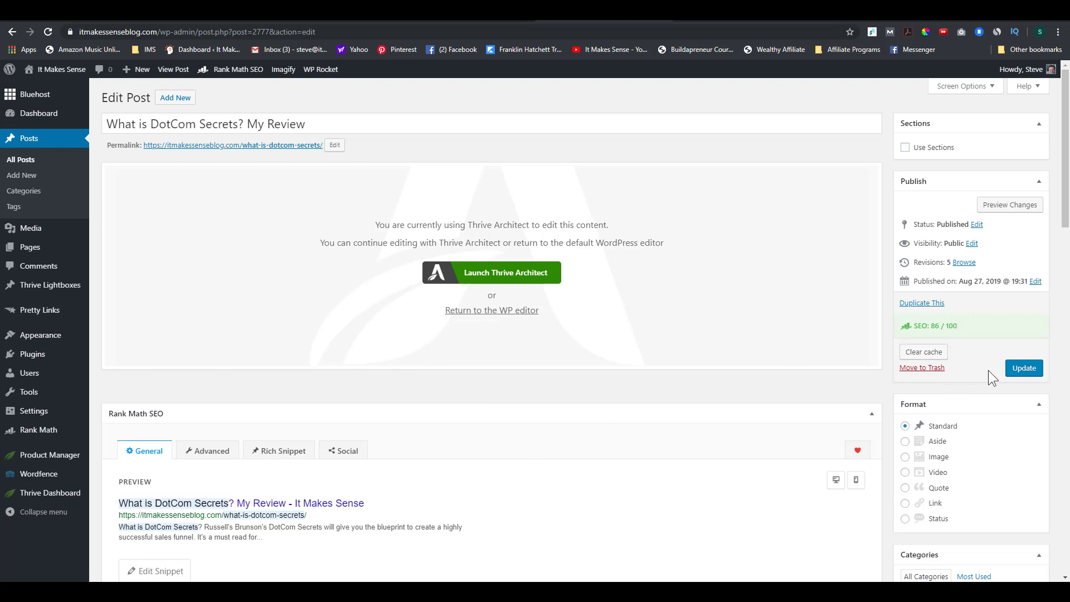
Step: Update the DotCom Secrets review post to save its SEO changes
left_click(1023, 369)
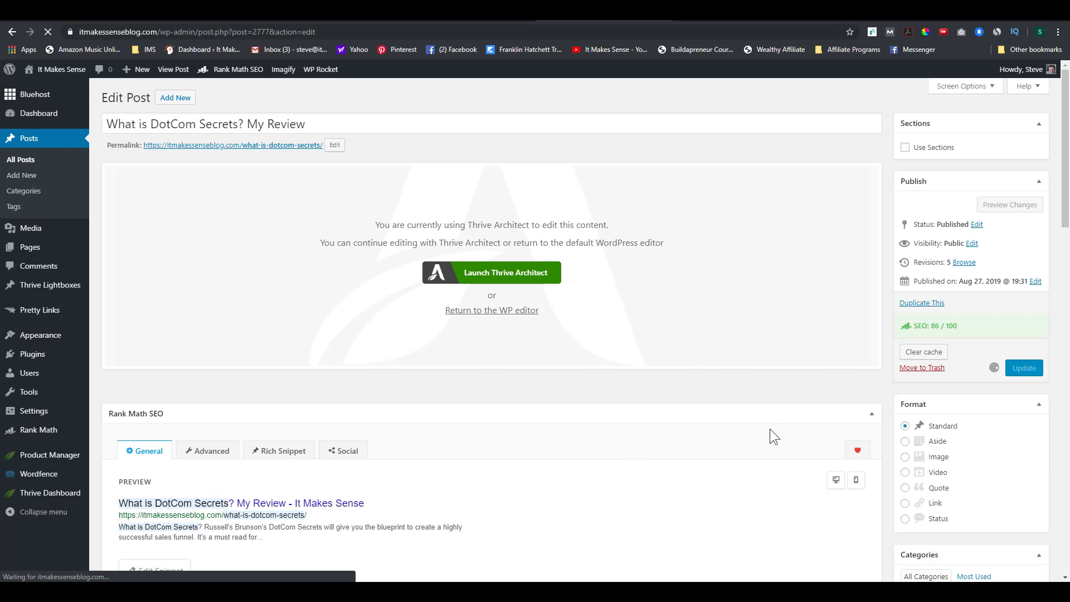